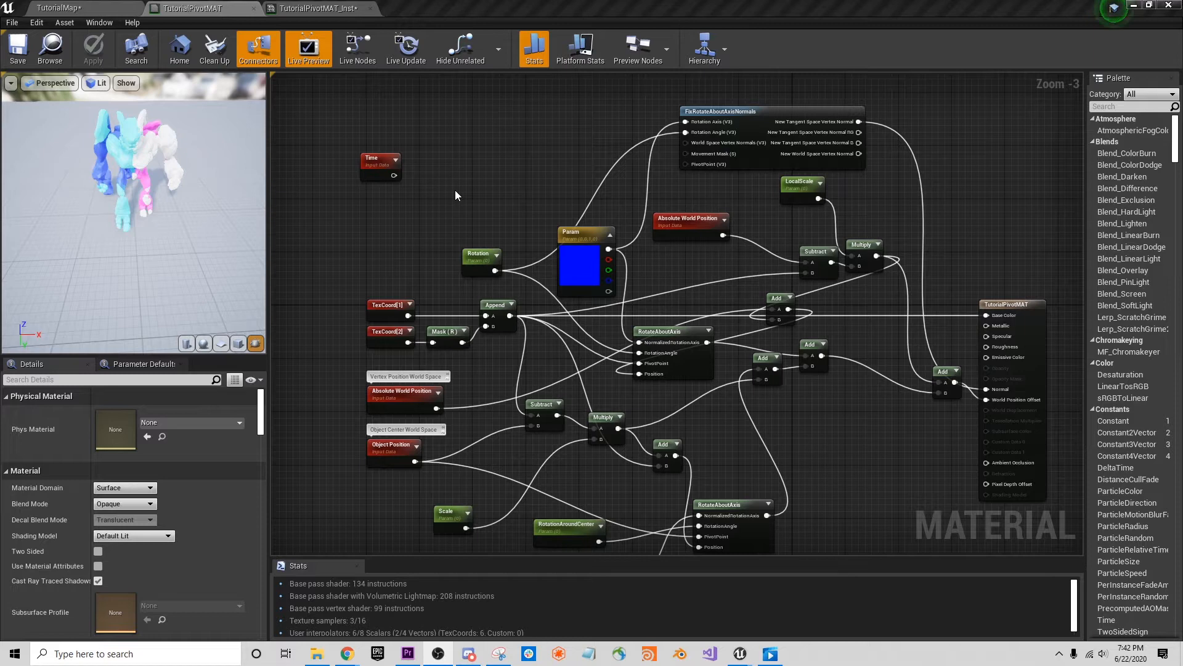
Open the TutorialPivotMAT_Inst material instance and set LocalScale to about -0.85, Rotation to about 5.02 and RotationAroundCenter to about 6.29.
click(318, 8)
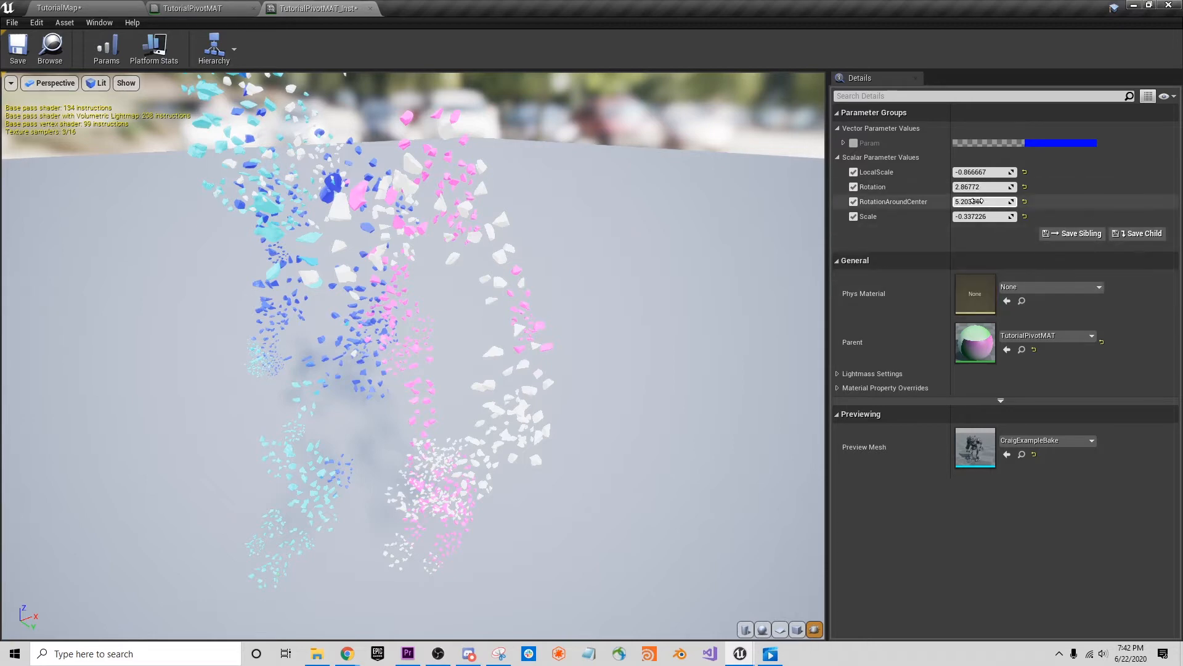
mouse_move(973, 187)
mouse_down()
mouse_move(1053, 186)
mouse_move(1004, 202)
mouse_move(987, 173)
mouse_up()
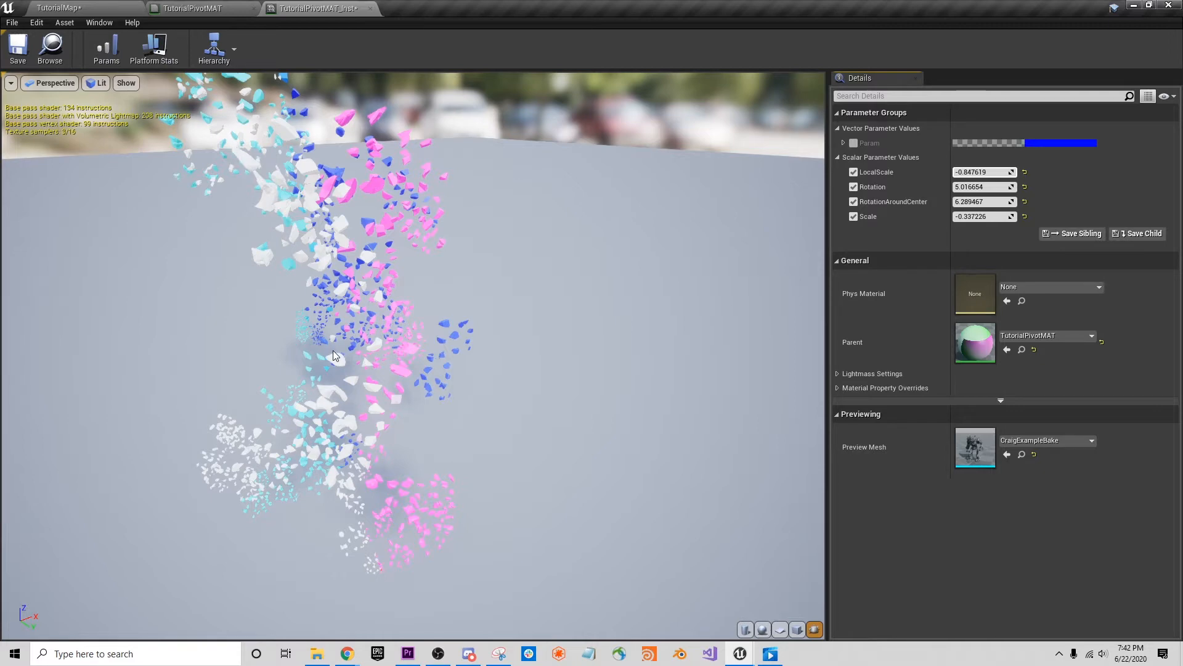
Float the TutorialPivotMAT_Inst editor as a separate window over the TutorialMap level so both are visible.
click(91, 10)
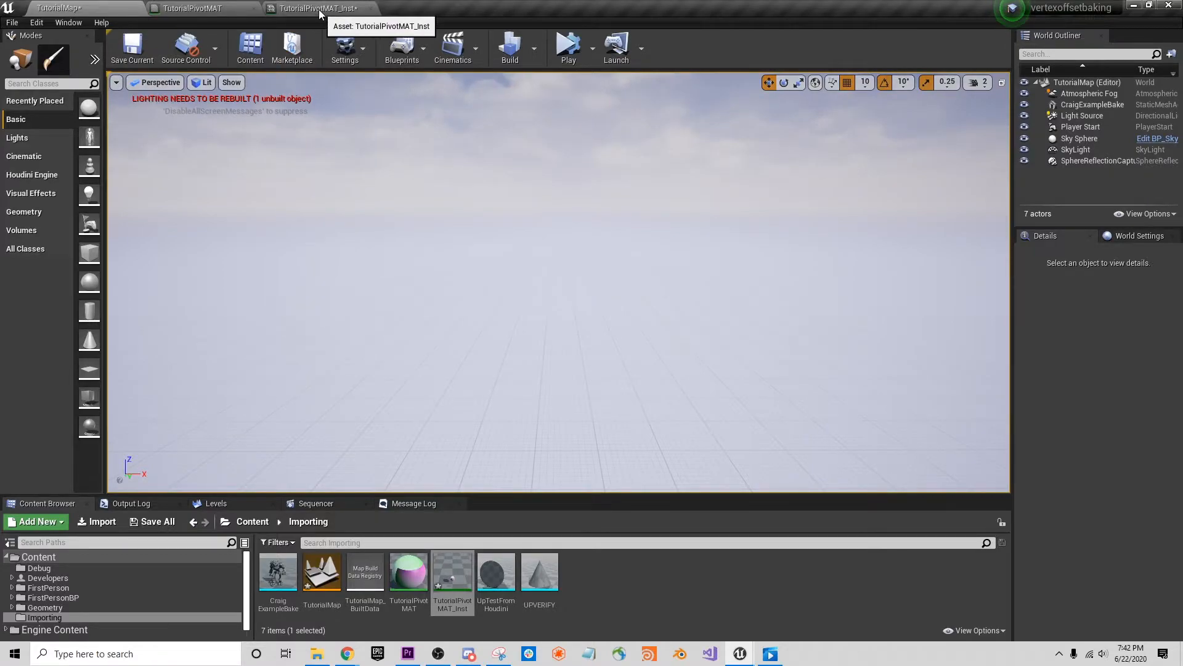
drag(319, 9, 447, 117)
click(100, 13)
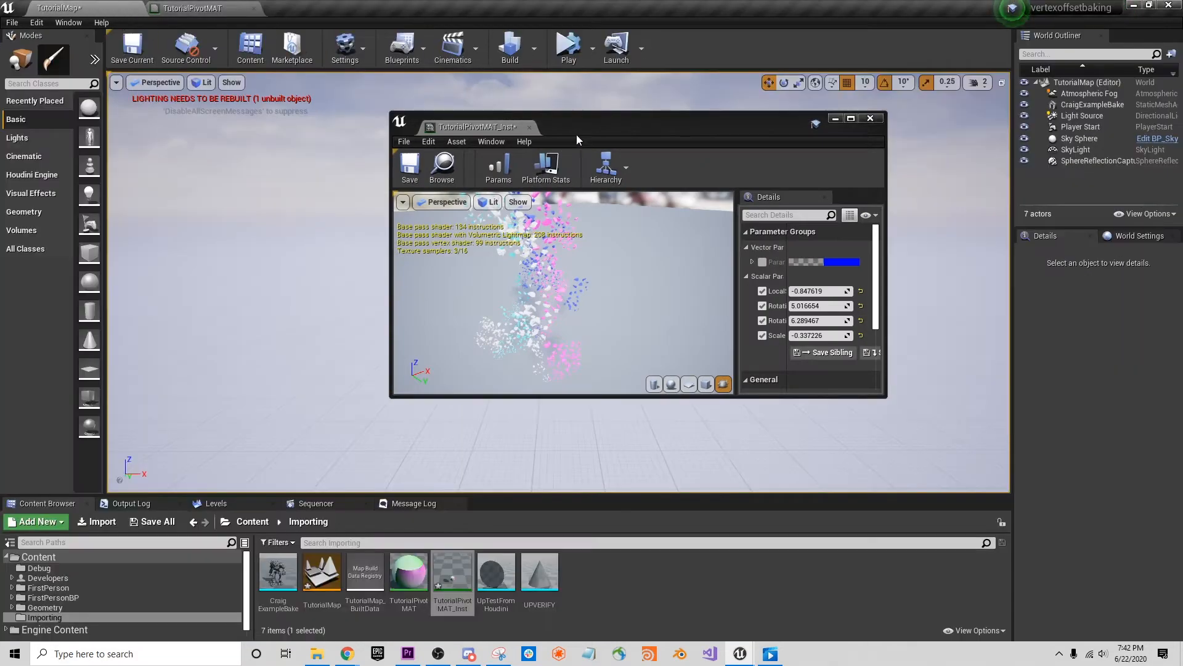
drag(586, 133, 863, 88)
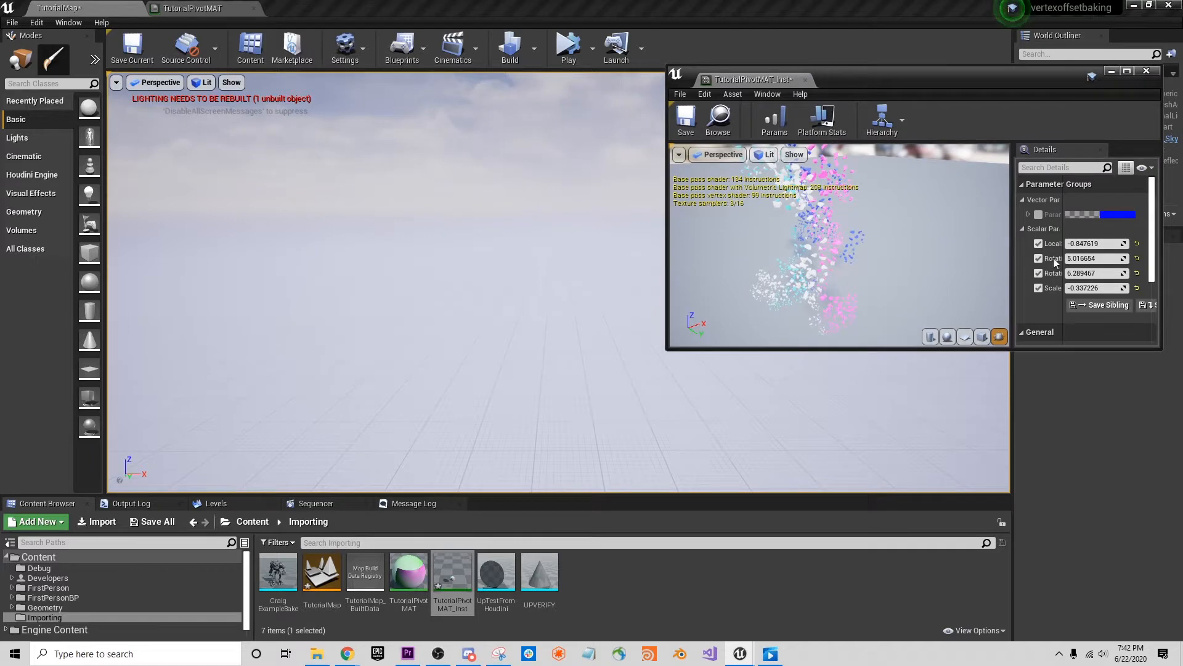
Try LocalScale at about -1.07, Rotation at about 1.96 and RotationAroundCenter at about 12.33 in the material instance.
mouse_move(1109, 257)
mouse_down()
mouse_move(1091, 258)
mouse_move(1105, 243)
mouse_move(1095, 243)
mouse_up()
drag(1097, 273, 1122, 273)
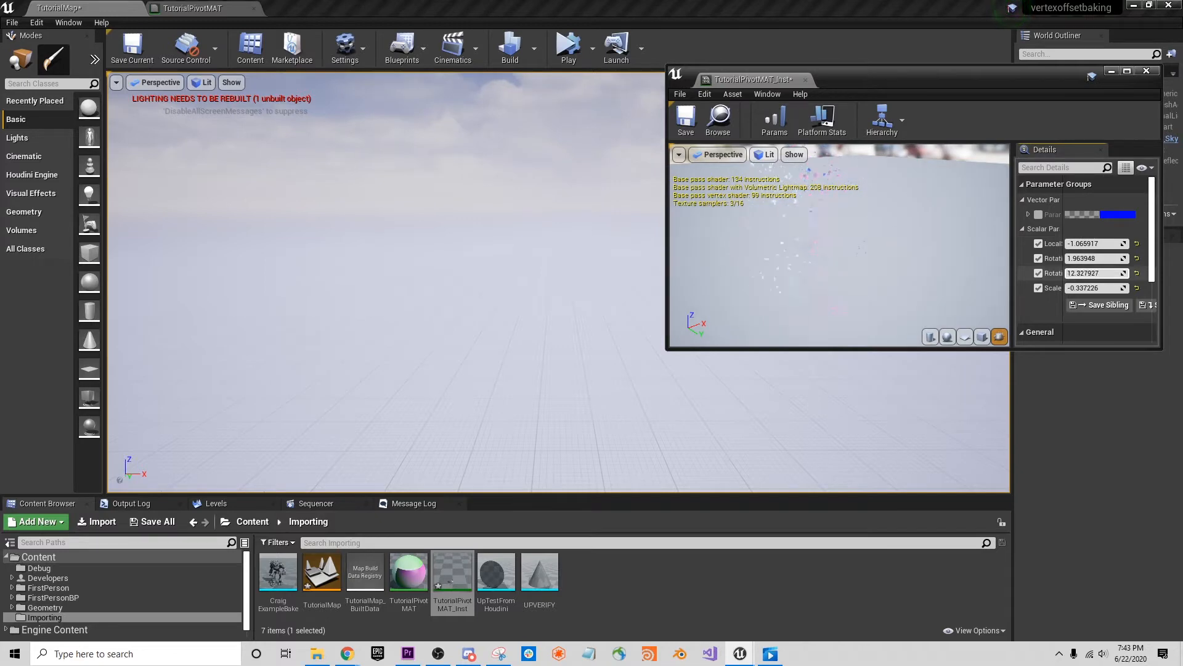
Set Scale, RotationAroundCenter, Rotation and LocalScale to 0 in the material instance, and nudge Rotation to about -0.03.
click(1085, 288)
text(0)
click(1079, 273)
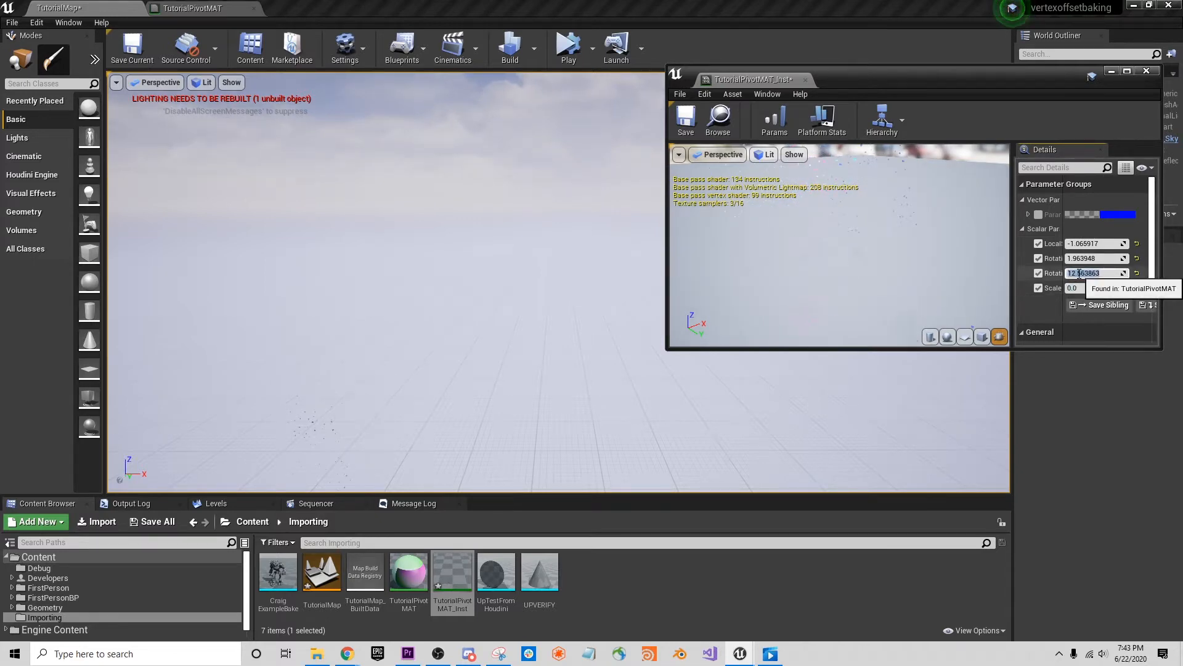
text(0)
key(Return)
click(1079, 259)
text(0)
key(Return)
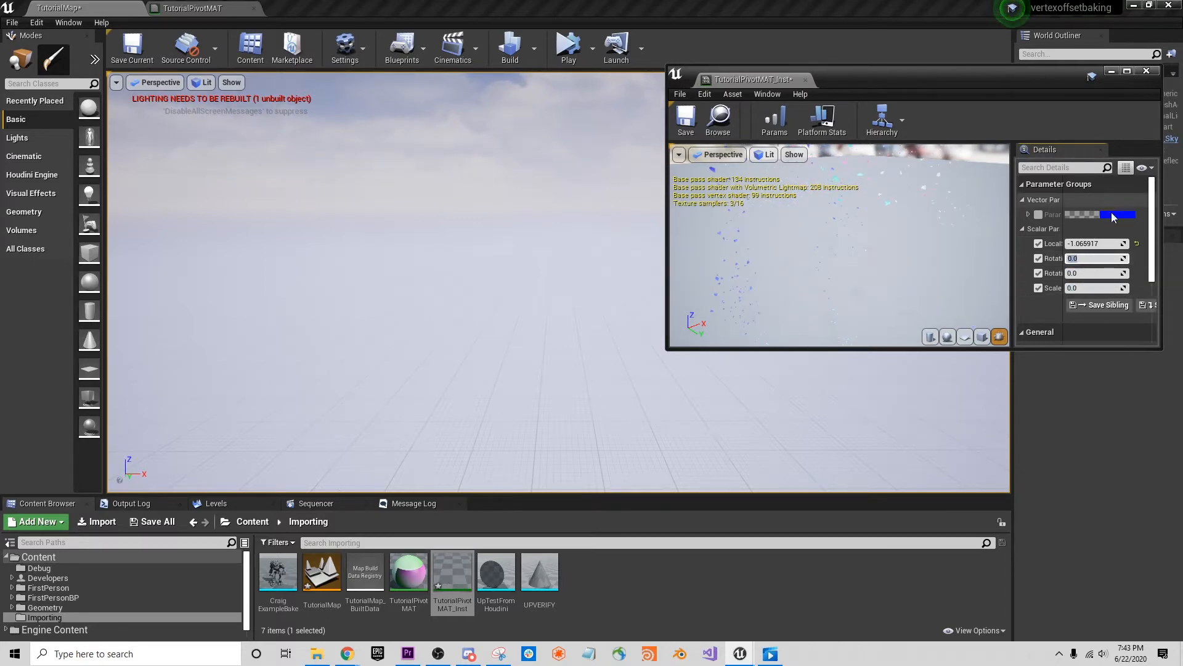
click(1085, 243)
text(0)
key(Return)
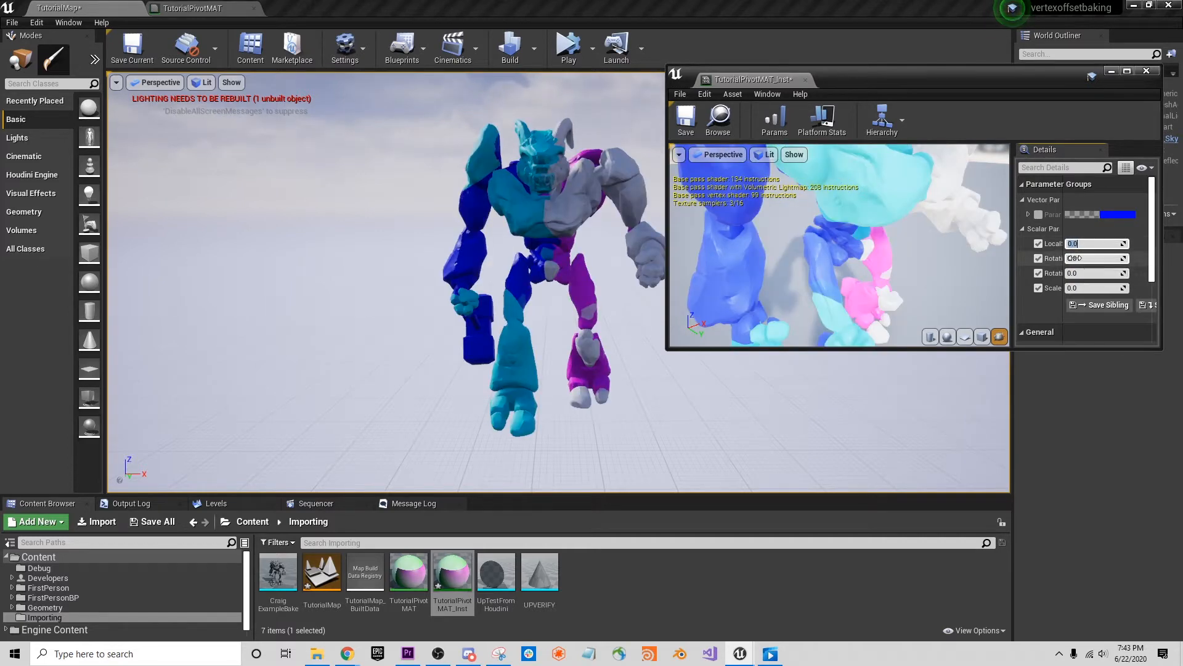
mouse_move(1074, 259)
mouse_down()
mouse_move(1085, 258)
mouse_move(1060, 258)
mouse_move(1076, 258)
mouse_up()
Insert a TransformPosition node after Append in TutorialPivotMAT, moving Append's outgoing connections to the new node's output and feeding Append into its input.
click(201, 9)
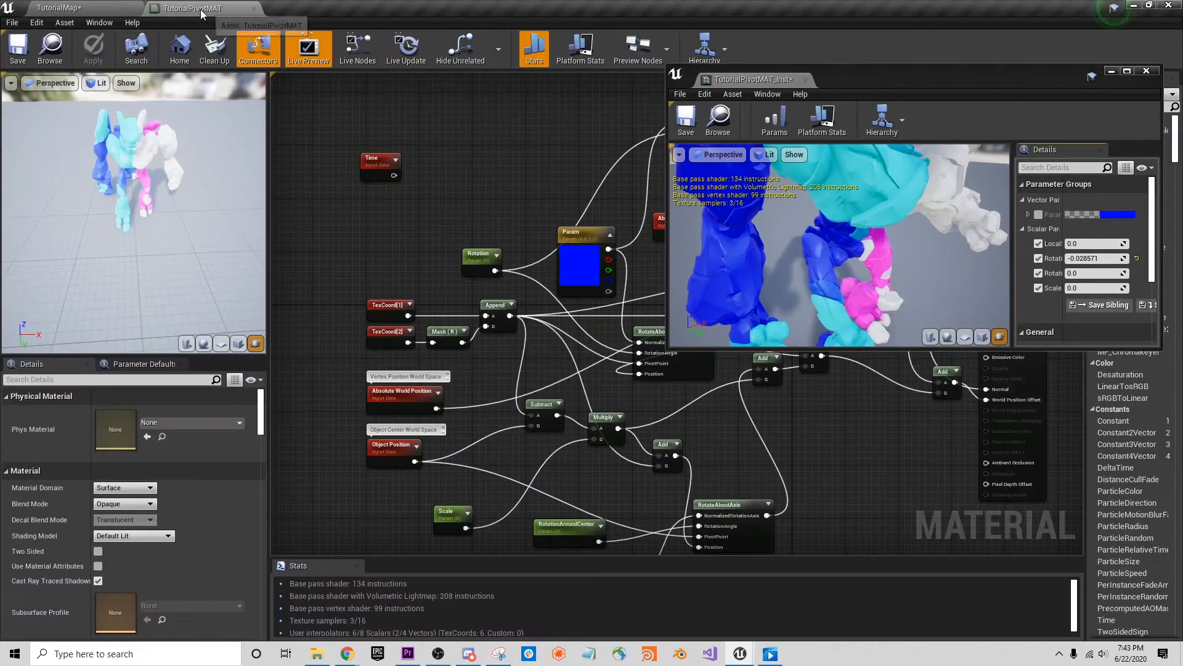
right_click(333, 238)
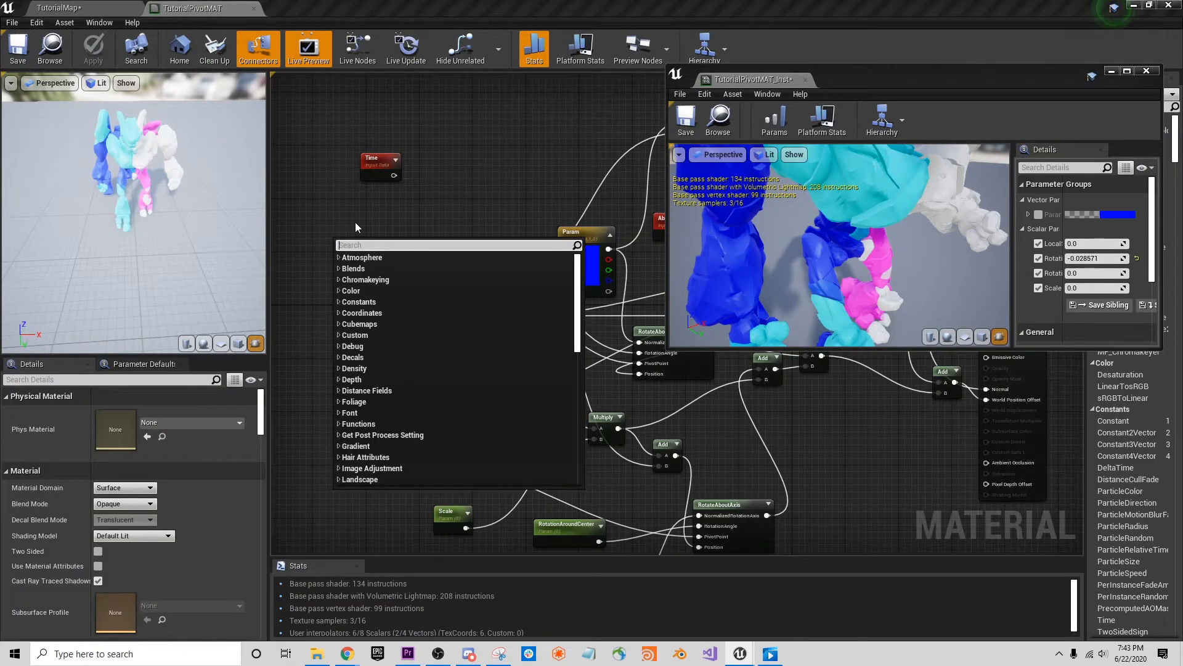
text(tran)
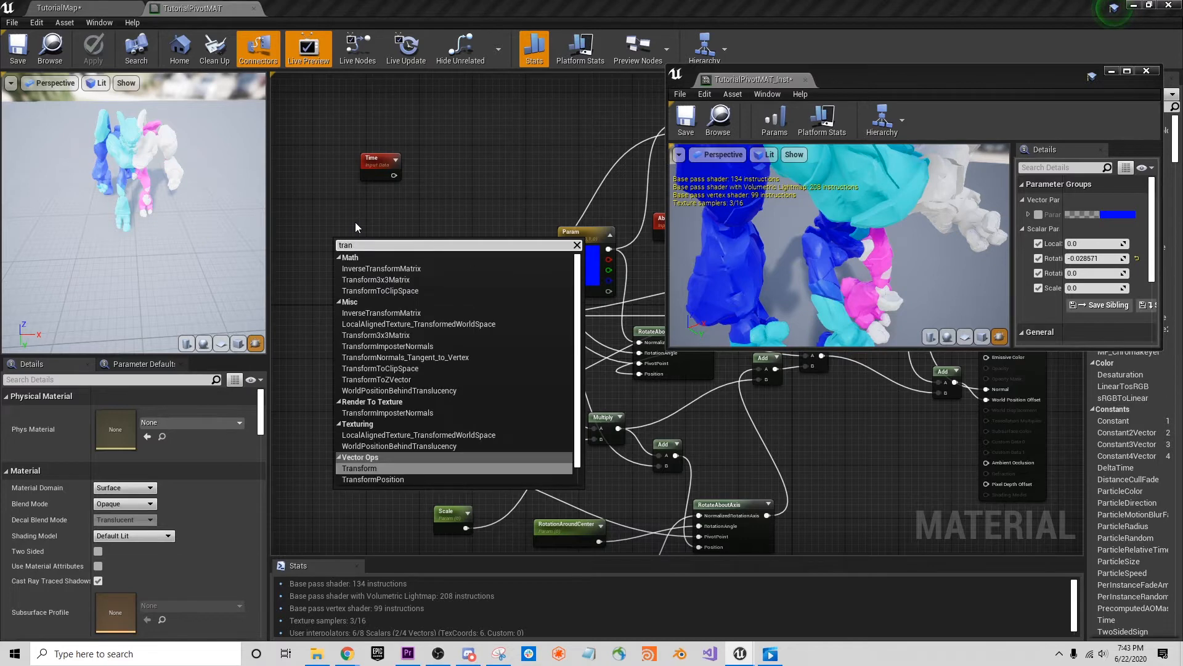
text(sform)
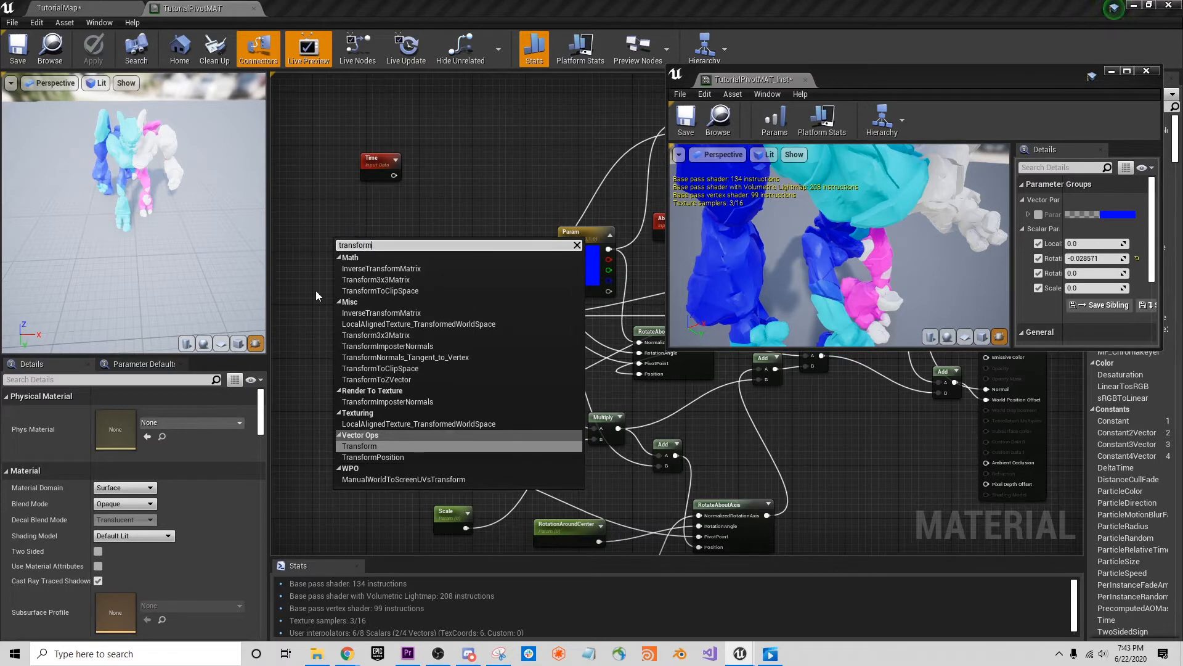
click(372, 457)
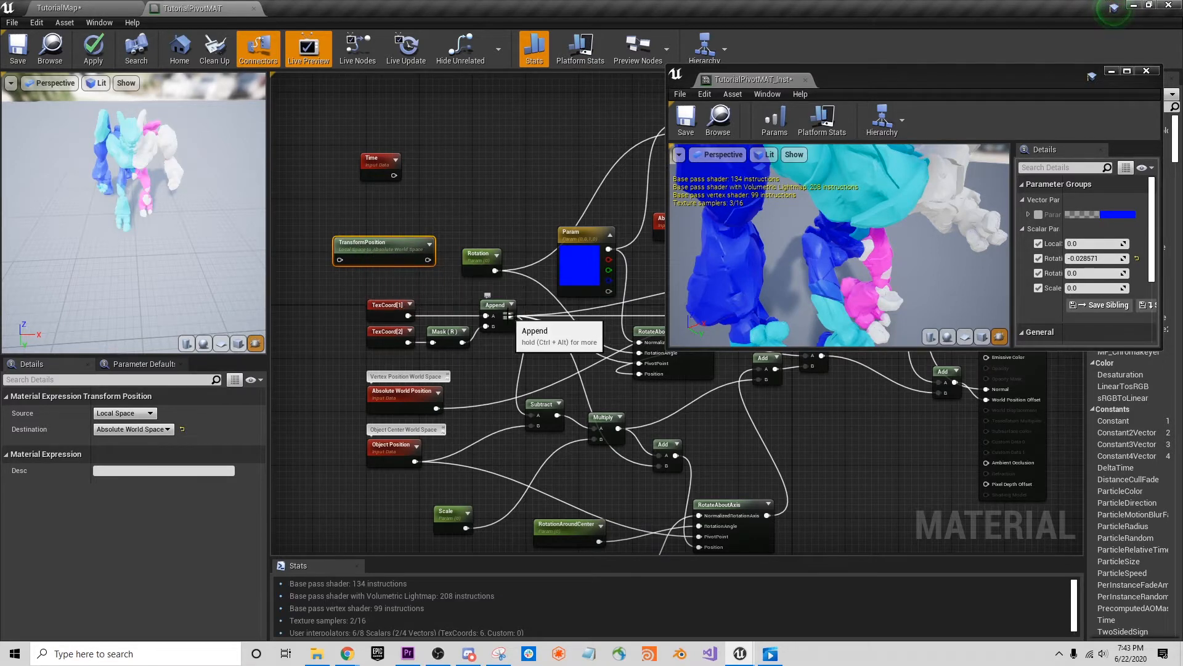
ctrl+drag(509, 315, 427, 262)
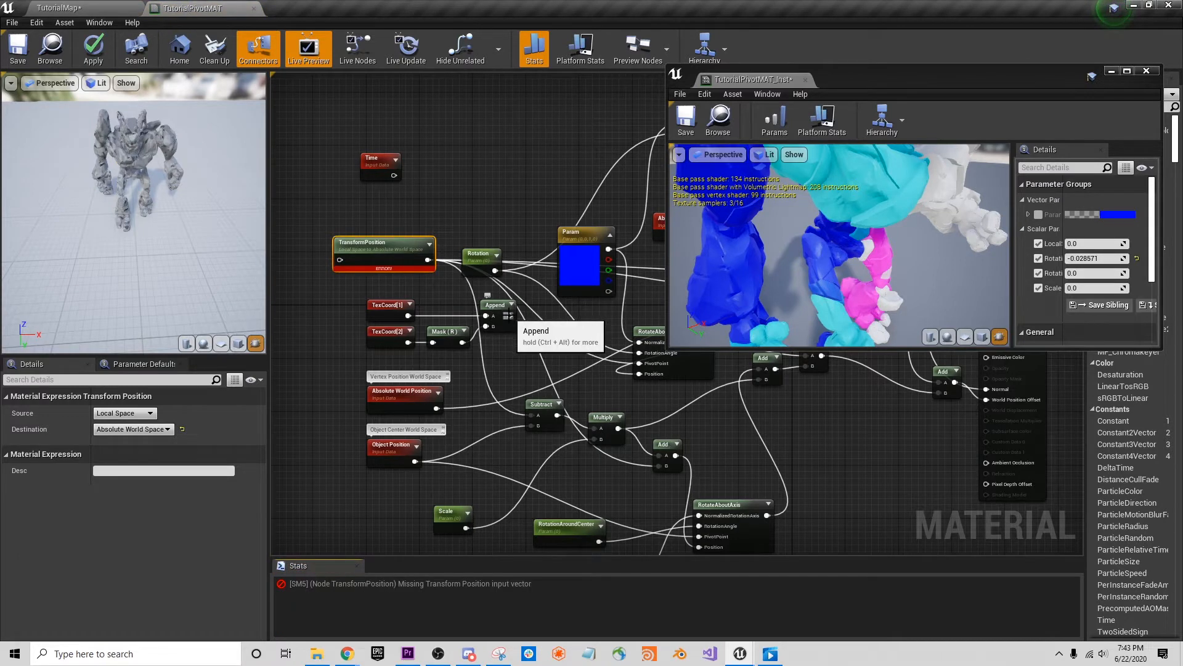
drag(510, 316, 339, 259)
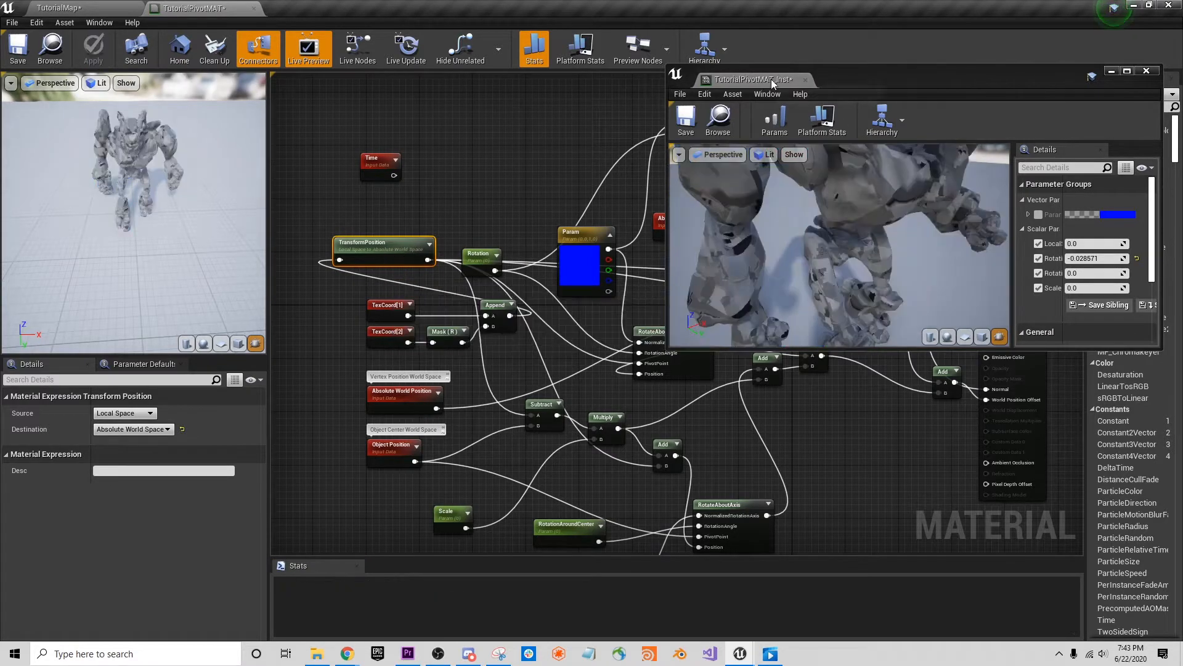
Enlarge the floating material instance window, and set Rotation to 0.4 and RotationAroundCenter to about 0.62.
drag(839, 85, 762, 70)
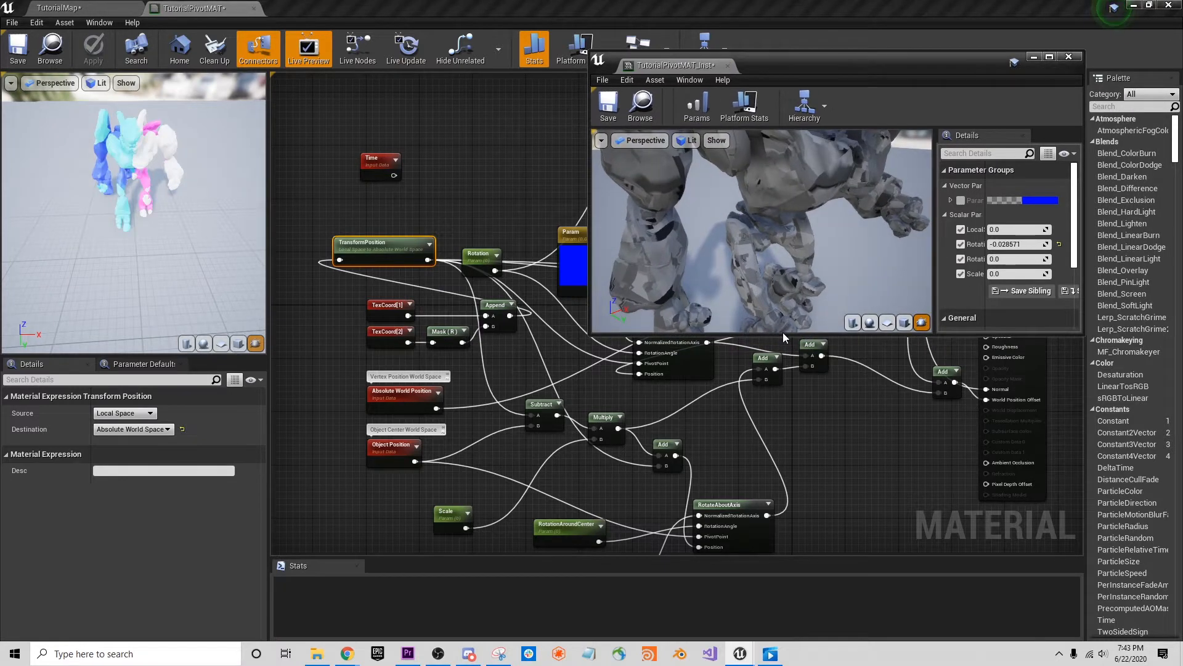
drag(783, 333, 784, 580)
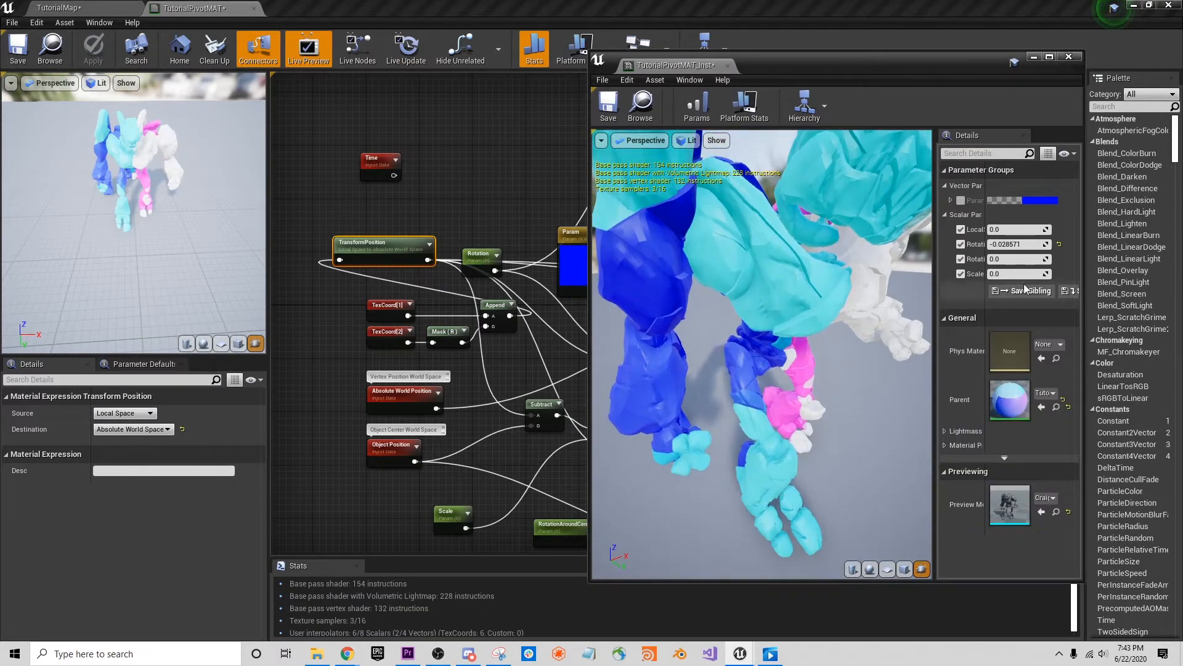
click(1014, 244)
text(0.4)
key(Return)
drag(995, 257, 1036, 258)
Show the TutorialMap level beside the material instance window, set LocalScale to about -0.69 and adjust Scale.
click(58, 8)
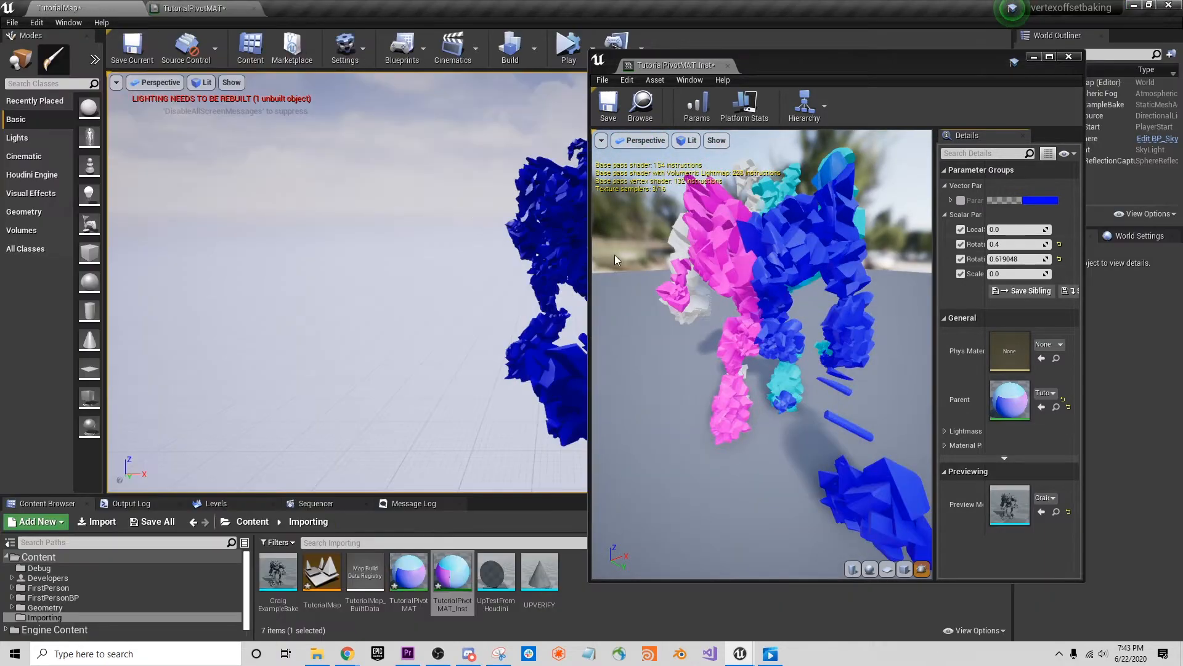
drag(803, 71, 865, 59)
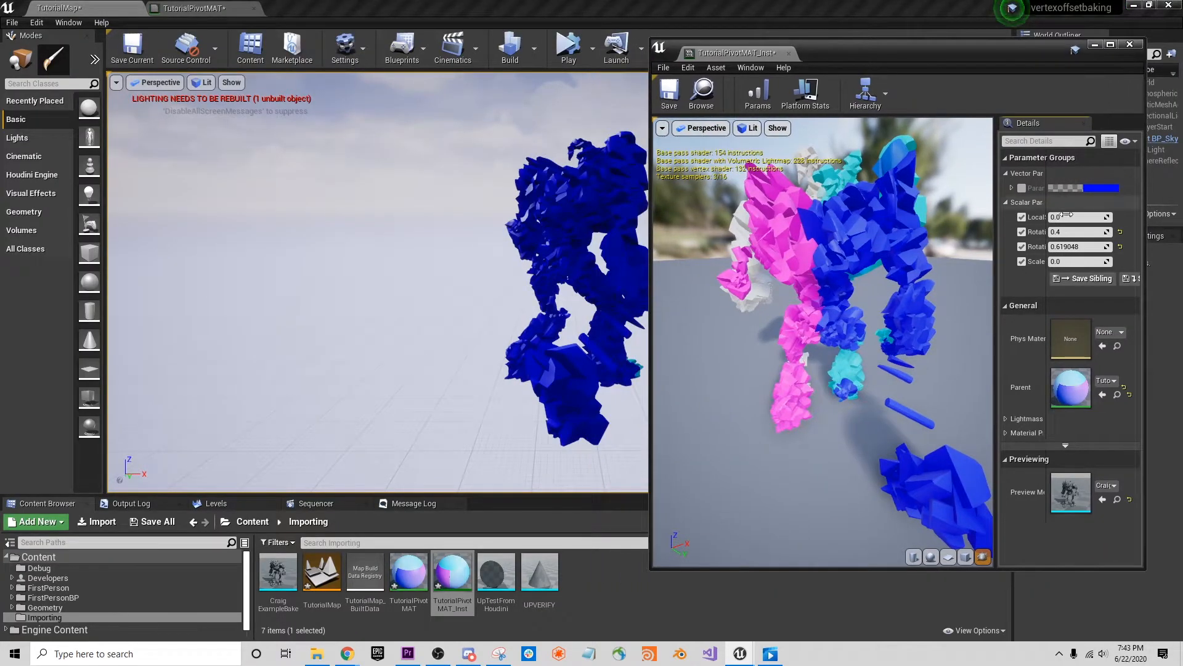
drag(1076, 217, 251, 309)
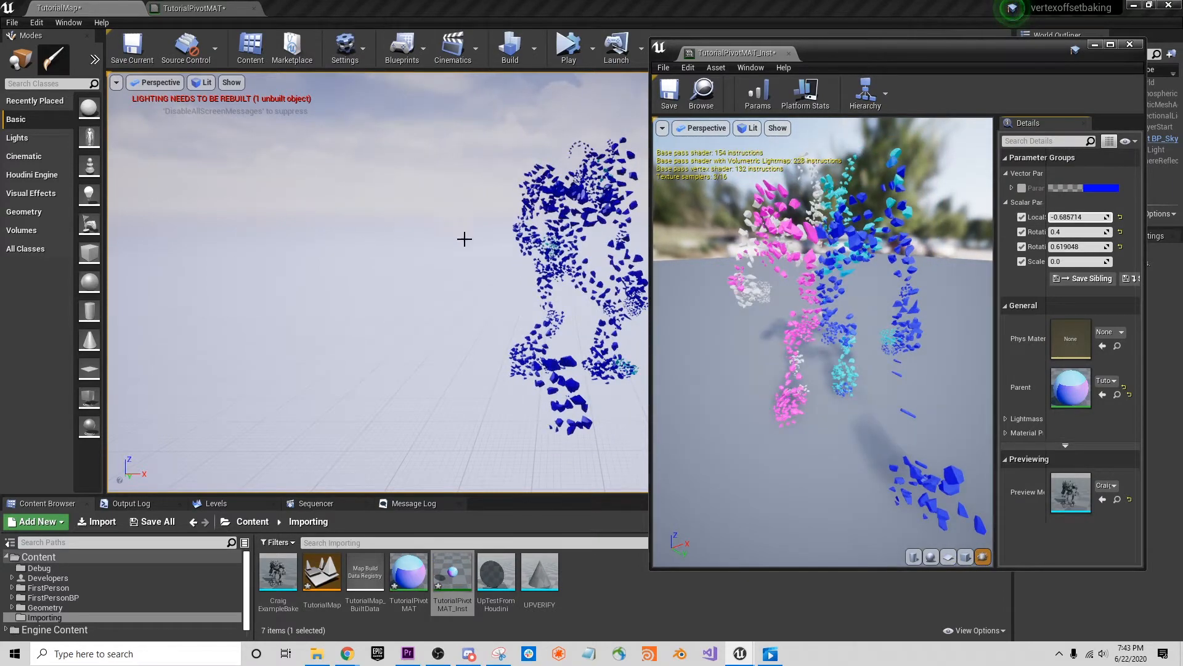
mouse_move(1076, 262)
mouse_down()
mouse_move(1088, 261)
mouse_move(1054, 261)
mouse_up()
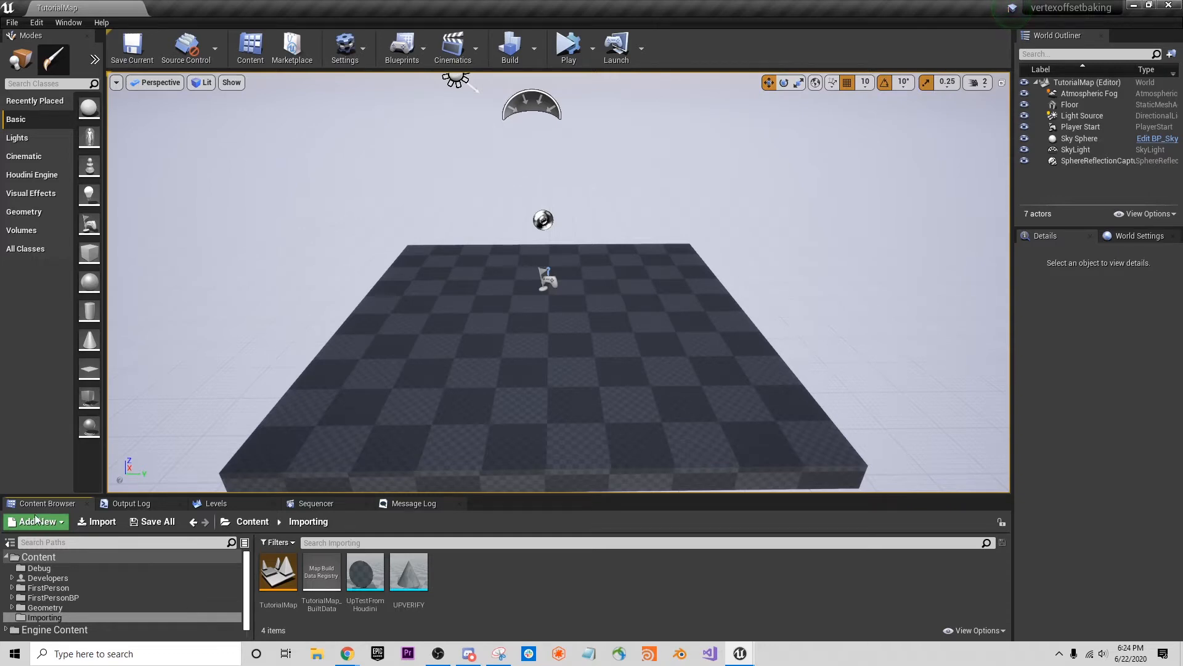
Import CraigExampleBake.fbx into the Importing folder as a static mesh, with Convert Scene off and the Do Not Create Material option.
click(97, 521)
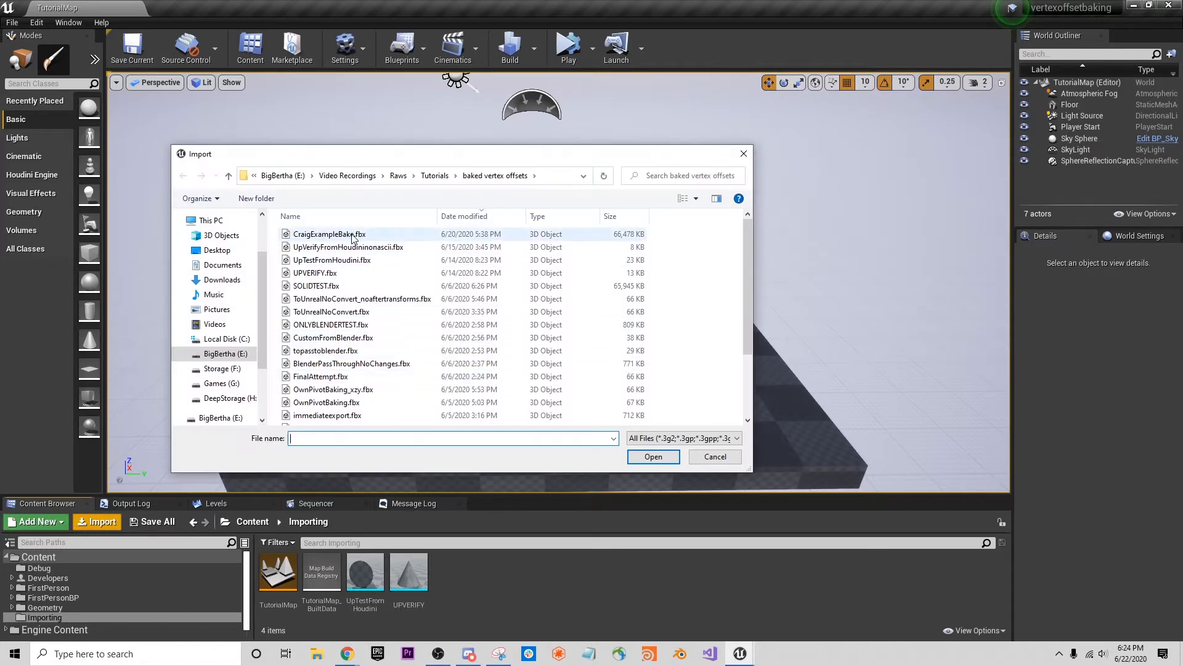
double_click(585, 235)
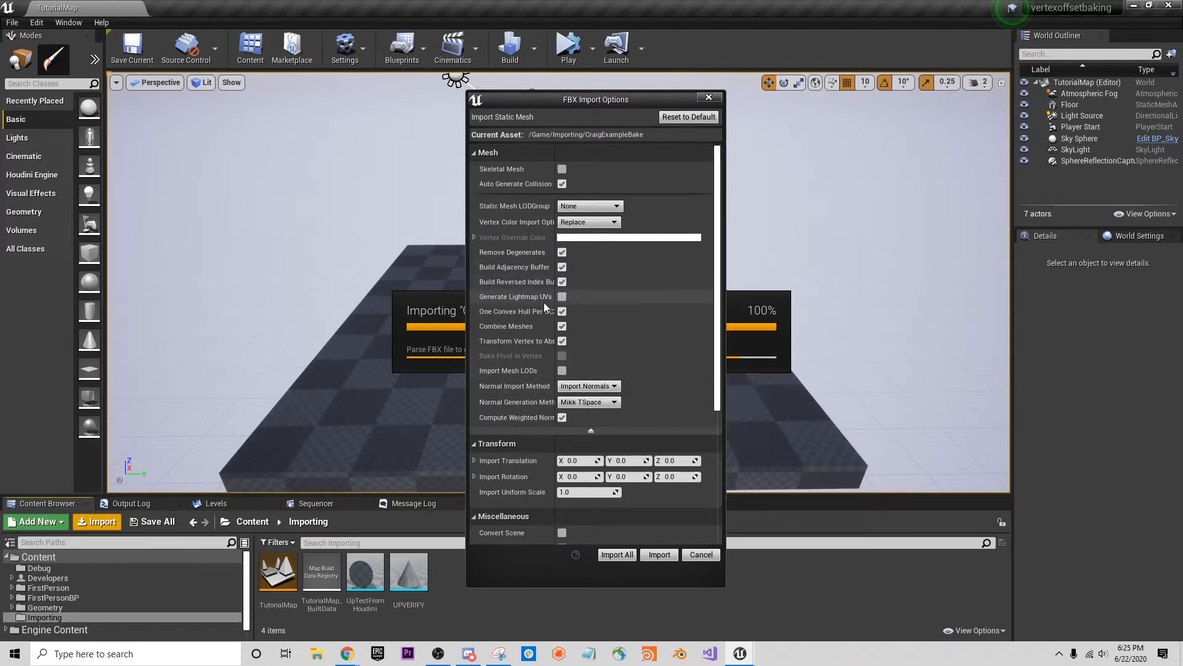
scroll(519, 387, down, 3)
scroll(519, 387, down, 1)
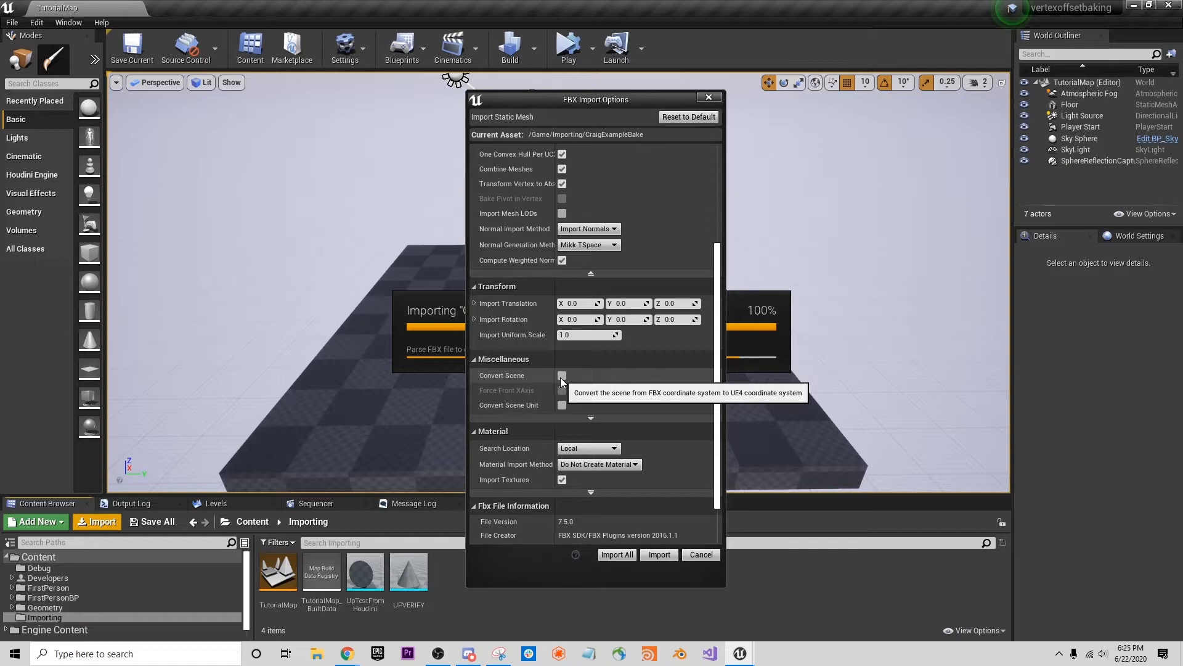
scroll(560, 377, down, 1)
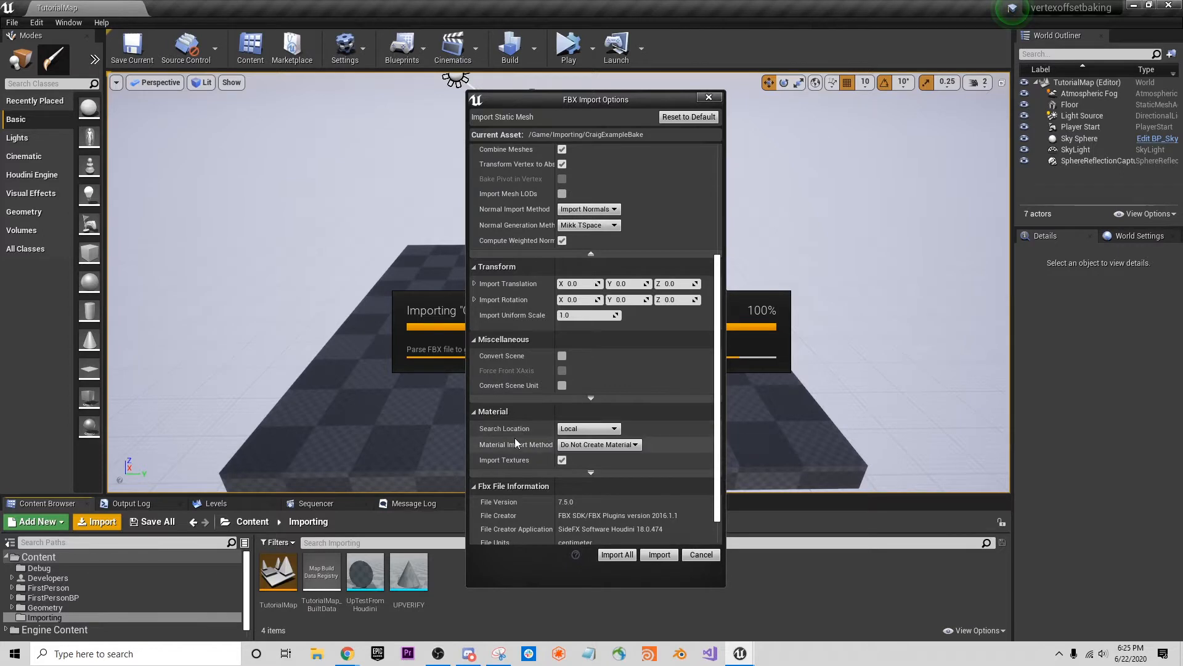
click(617, 555)
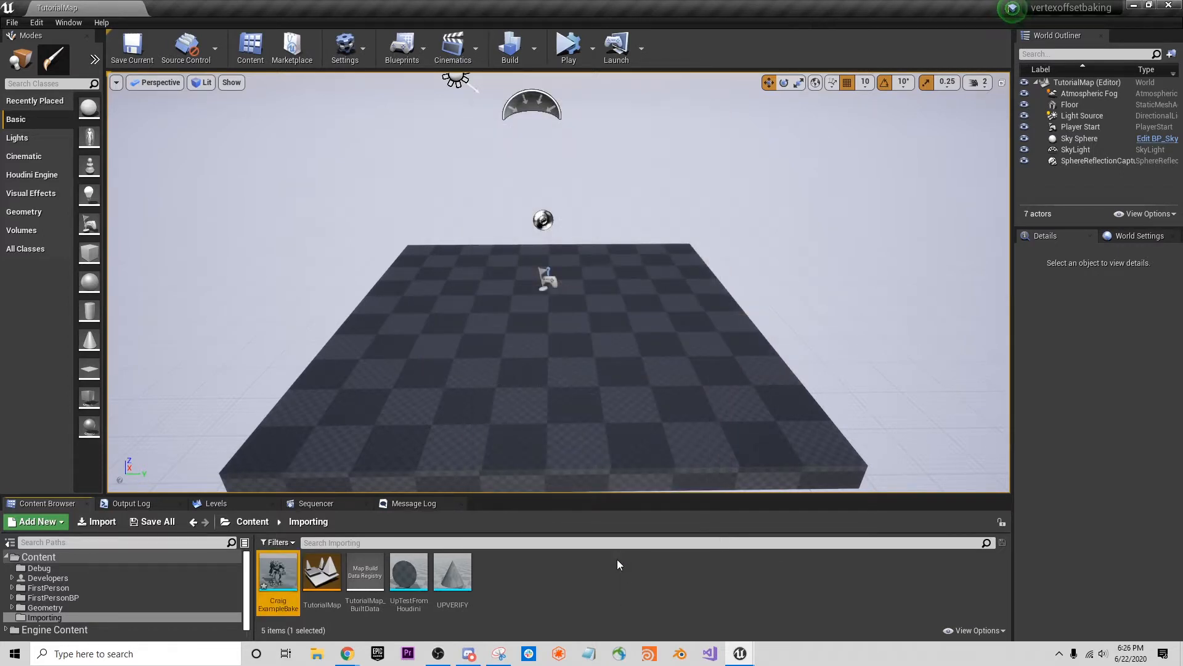
Place the CraigExampleBake mesh in the level, shift it along negative X and raise it above the floor.
drag(278, 574, 535, 352)
right_drag(535, 351, 435, 363)
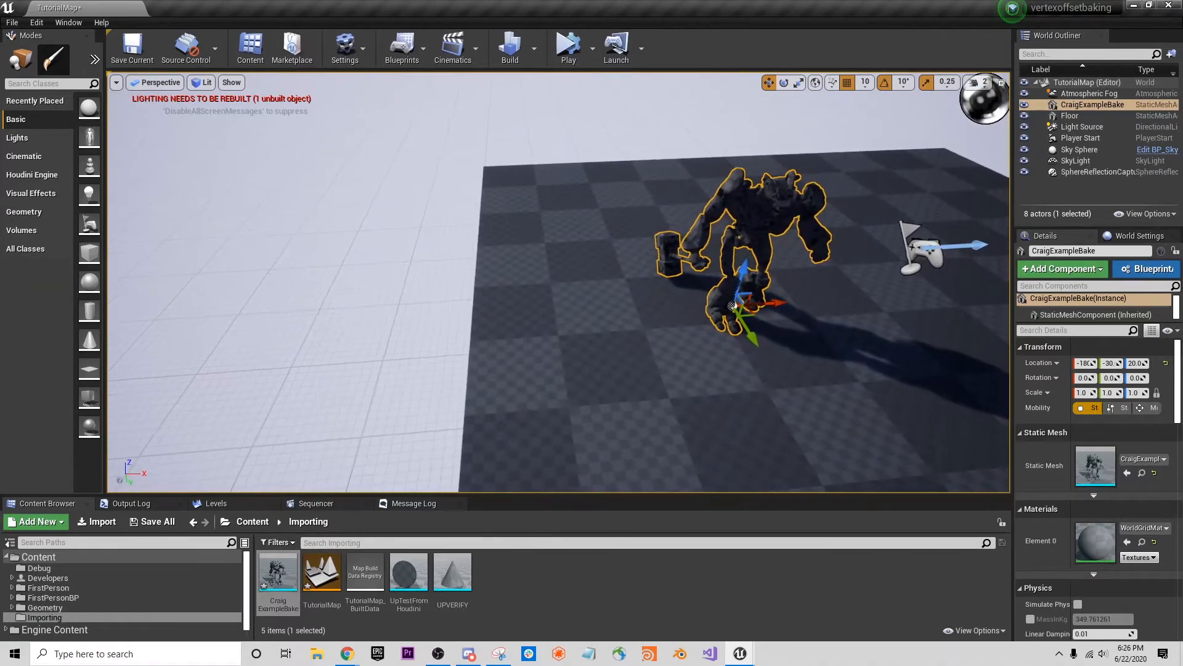
drag(775, 302, 583, 194)
right_drag(594, 314, 600, 249)
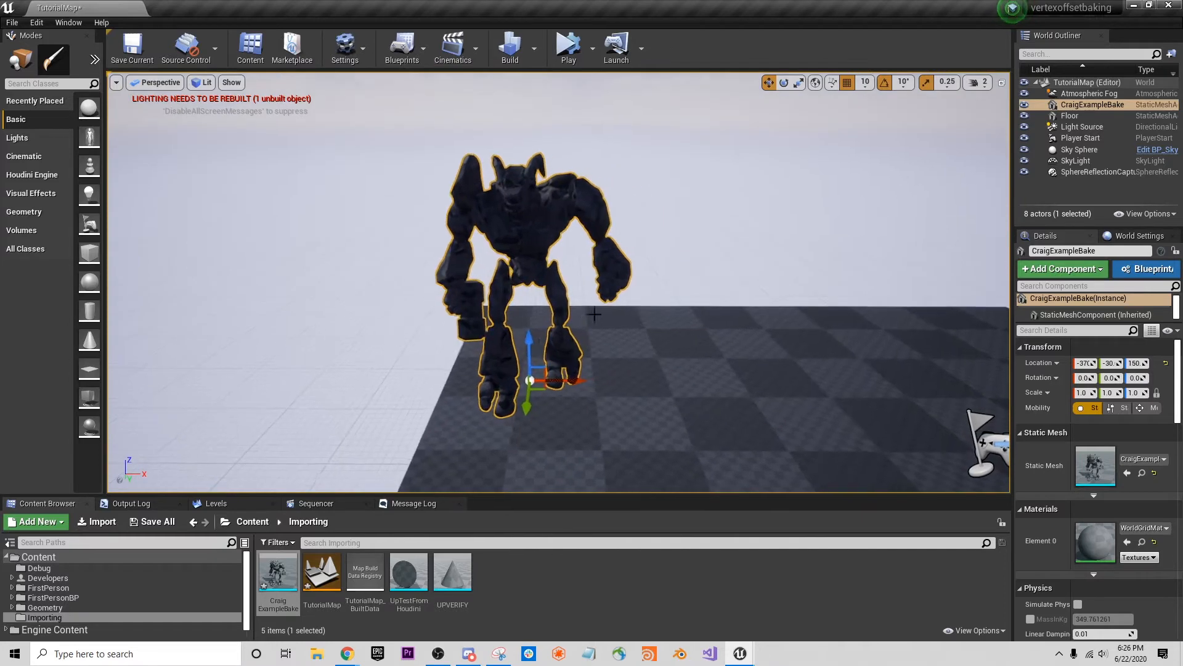
drag(528, 347, 524, 235)
right_drag(524, 235, 499, 213)
Delete the checkered floor from the level and frame the character mesh.
click(661, 404)
key(Delete)
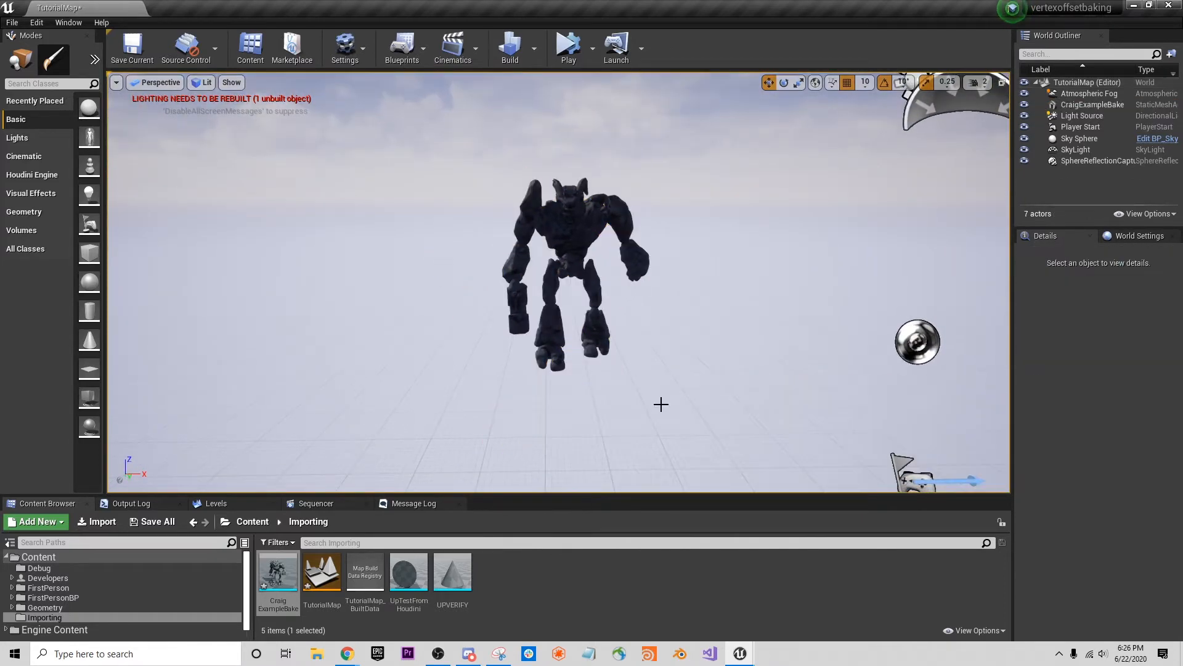
right_drag(681, 323, 689, 312)
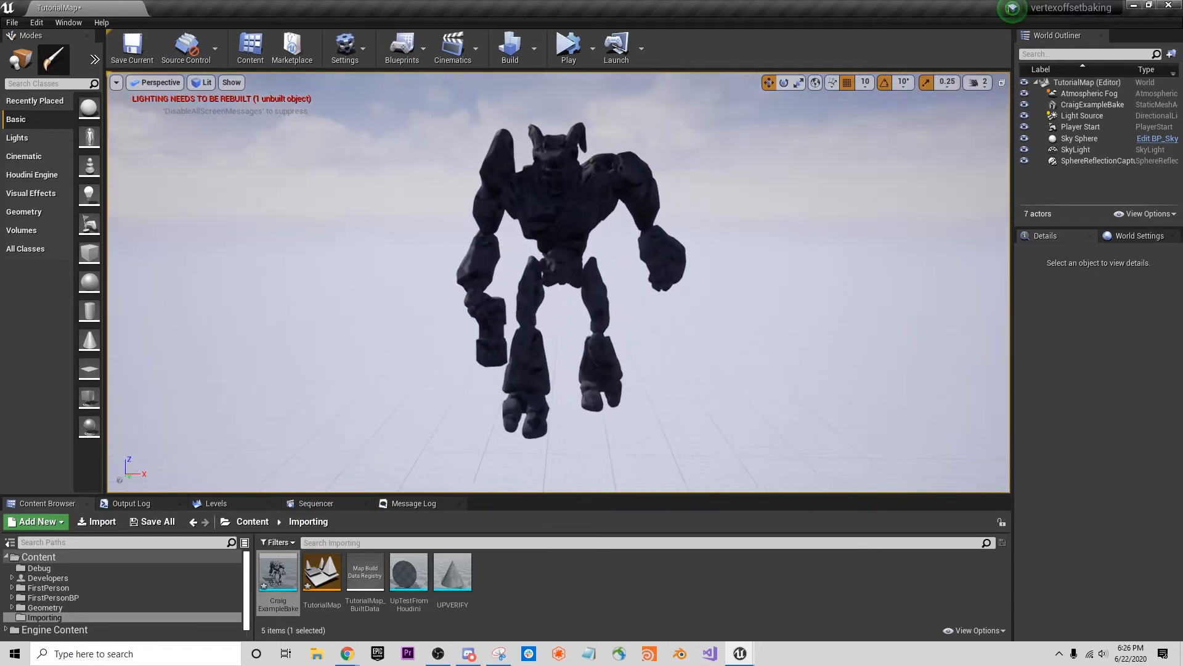
Create a new material named TutorialPivotMAT in the Importing folder.
right_click(521, 586)
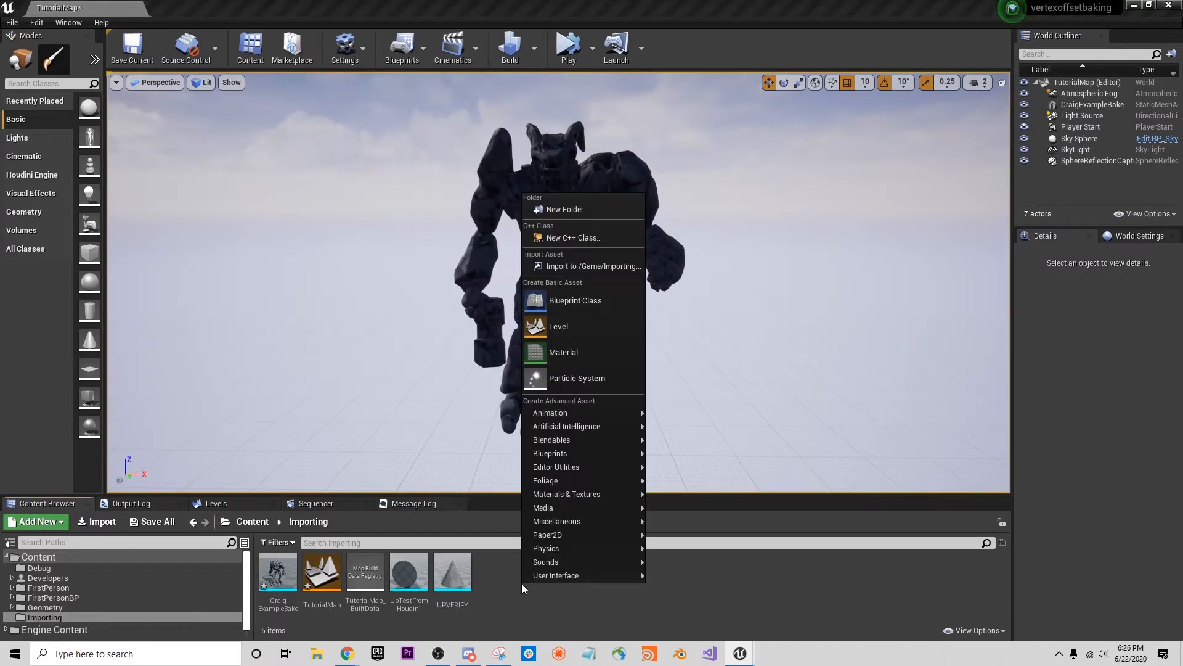
click(557, 354)
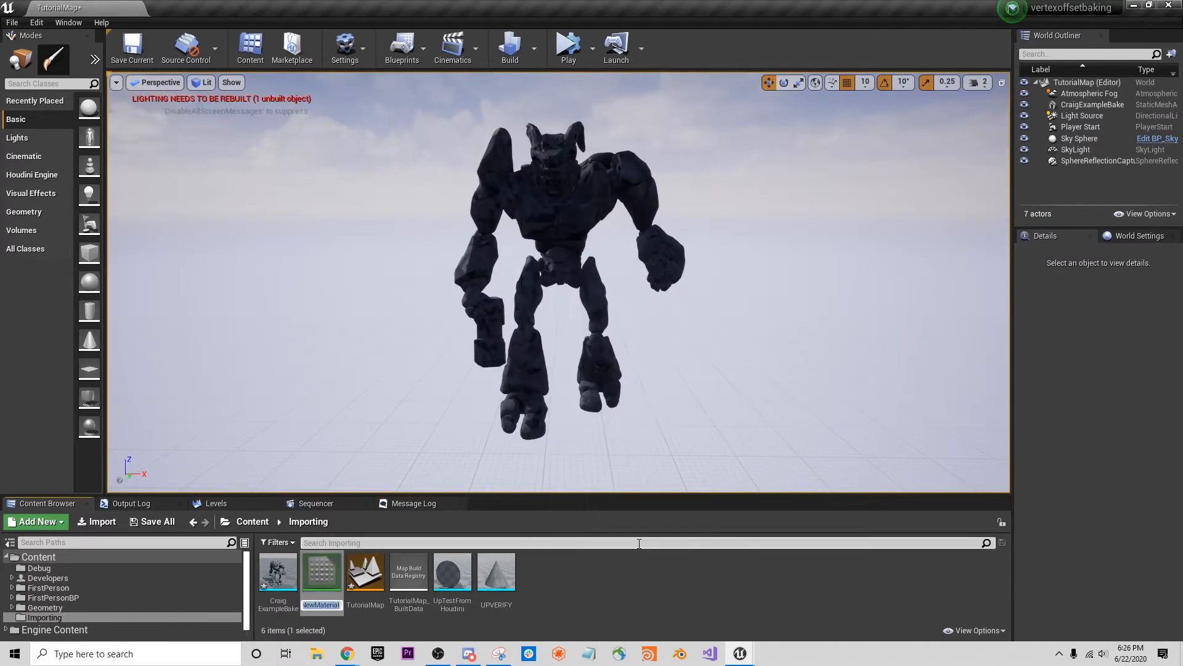
text(TutorialPivotMAT)
key(Return)
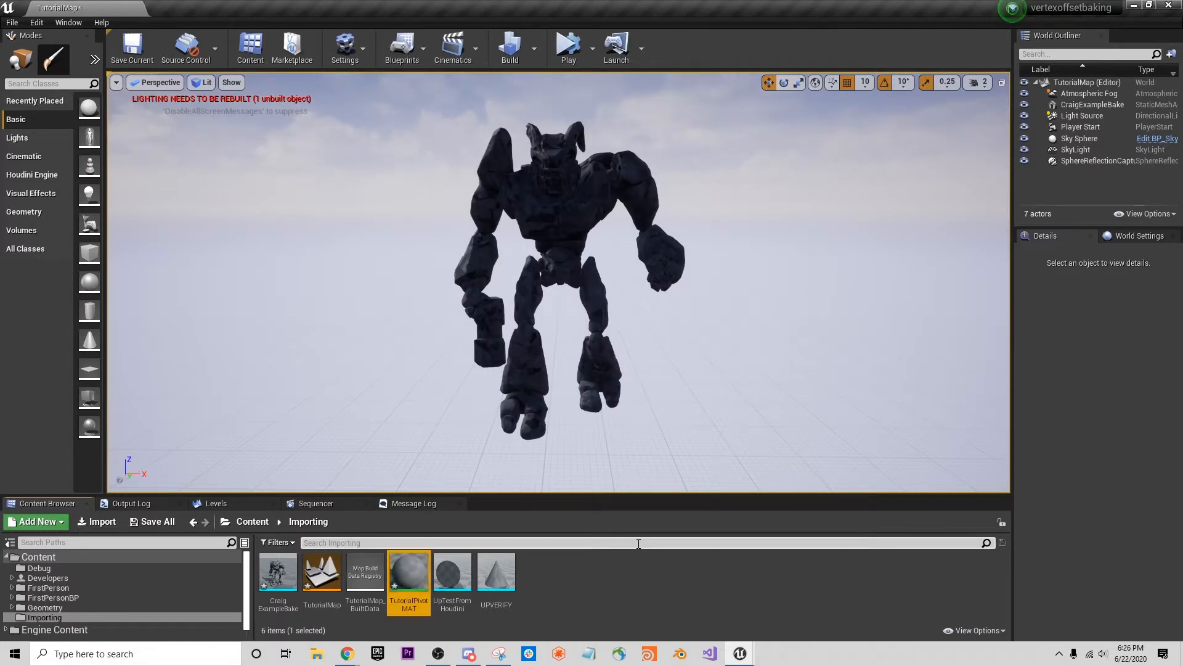
click(565, 575)
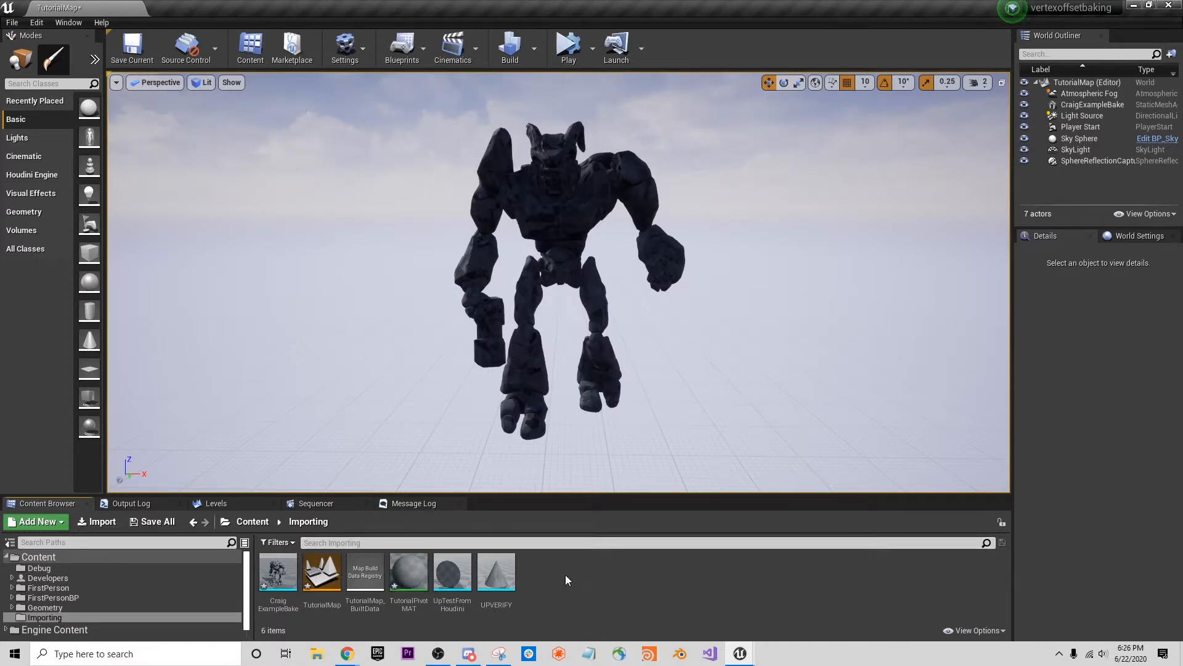
Create a material instance of TutorialPivotMAT named TutorialPivotMAT_Inst in the Importing folder and save the level.
right_click(407, 570)
click(459, 281)
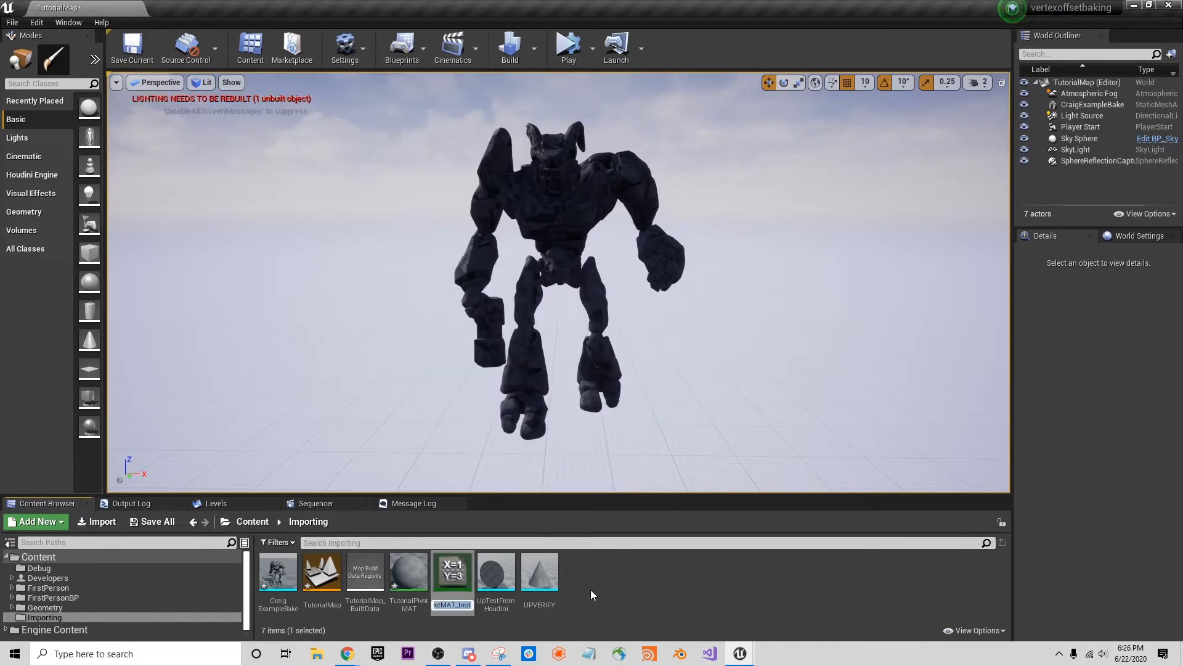
key(Return)
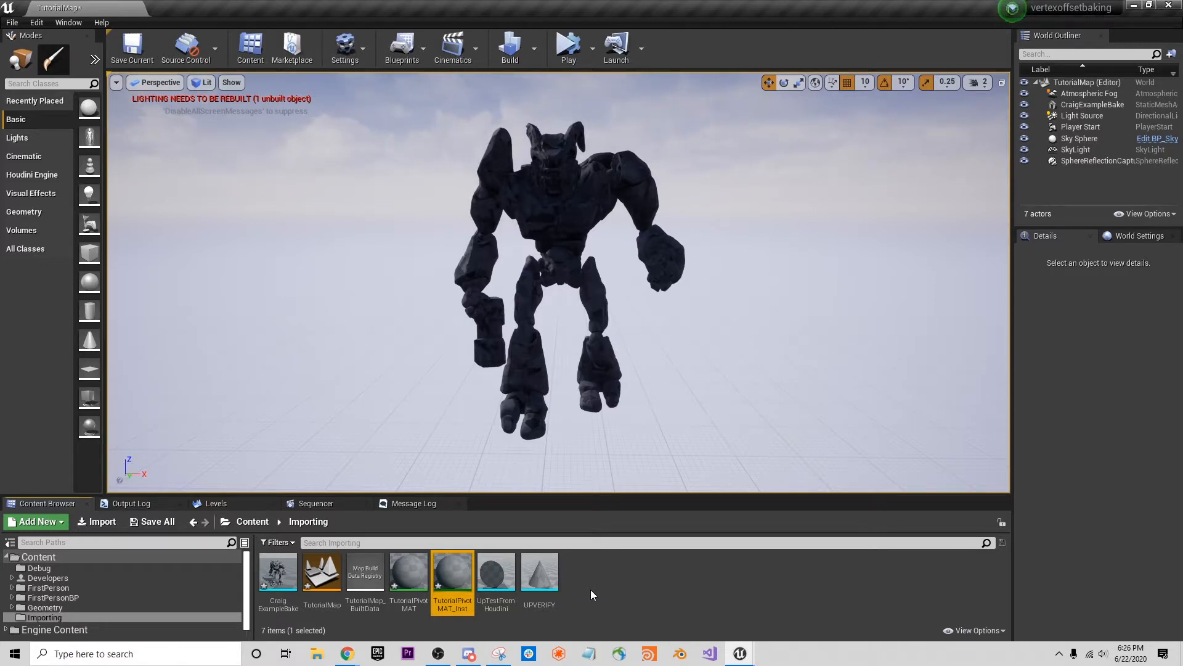
click(590, 590)
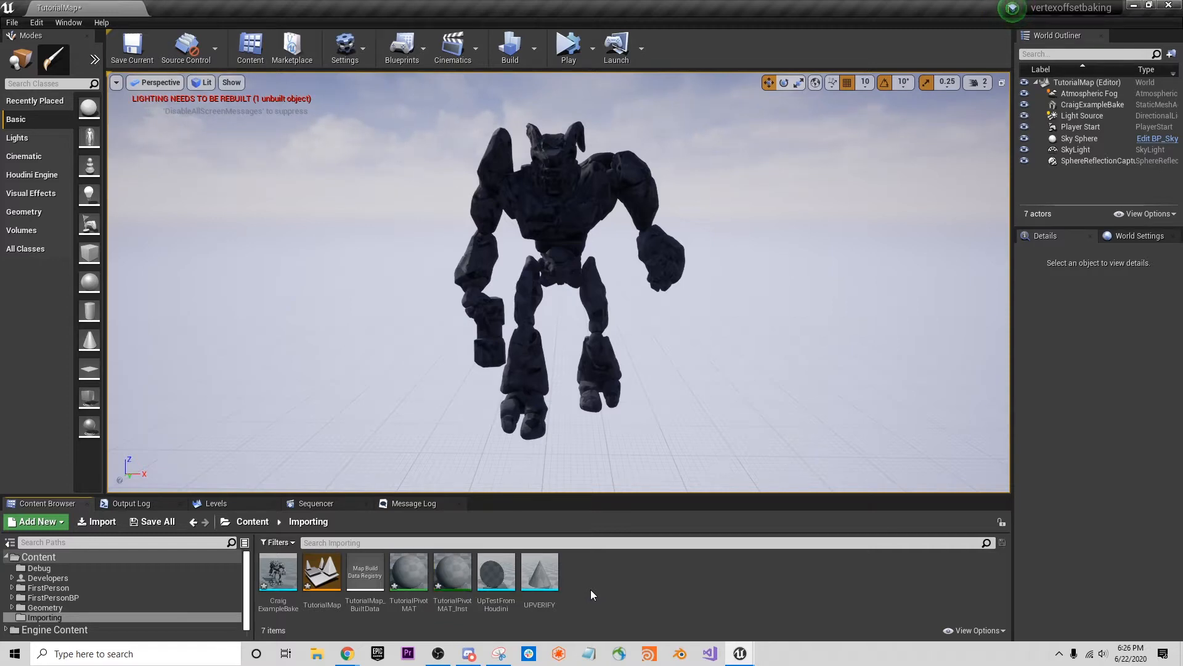
key(ctrl+s)
Open TutorialPivotMAT and TutorialPivotMAT_Inst for editing, and bring up the TutorialPivotMAT graph with free space beside its result node.
click(410, 571)
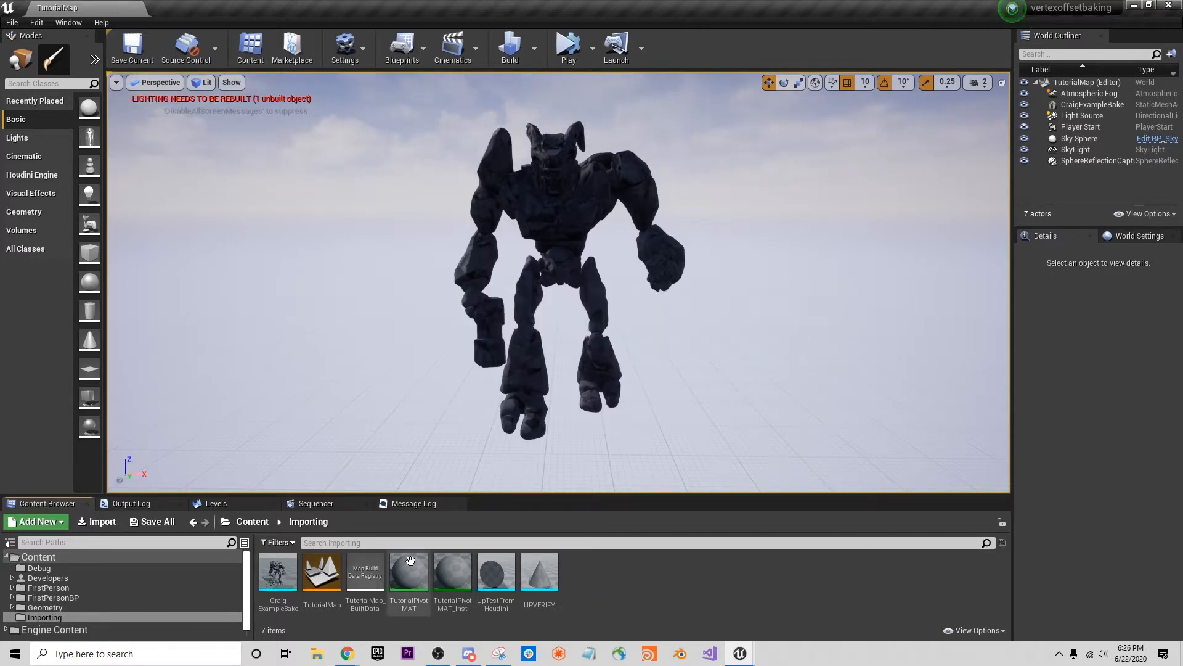
double_click(410, 570)
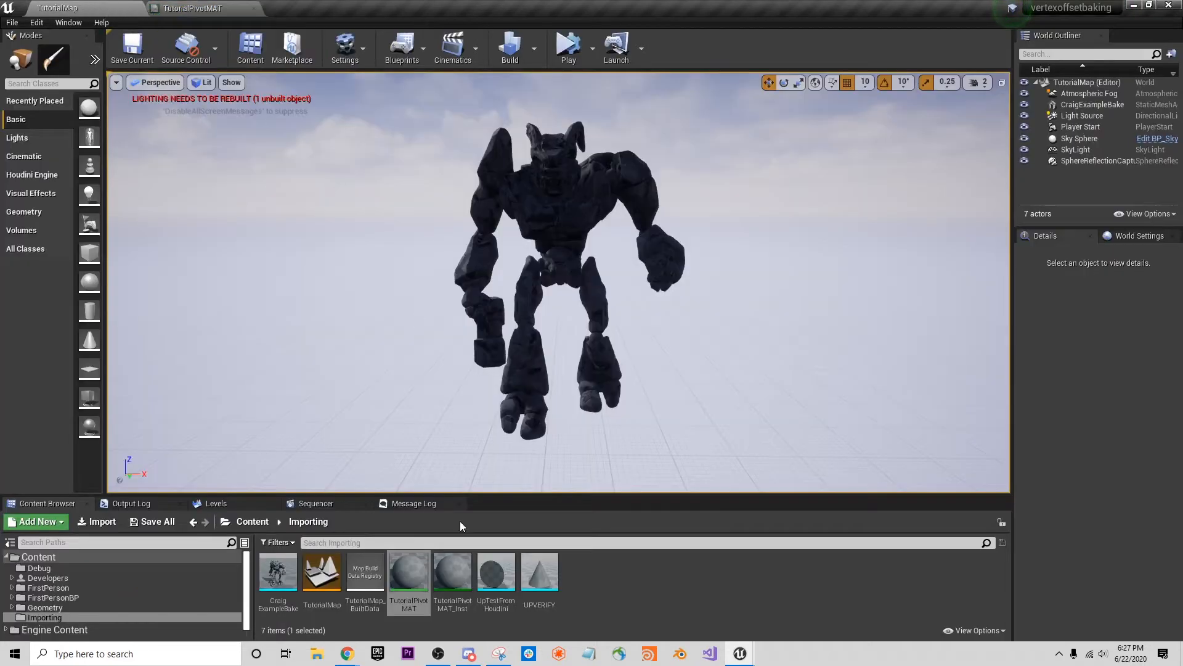
double_click(453, 572)
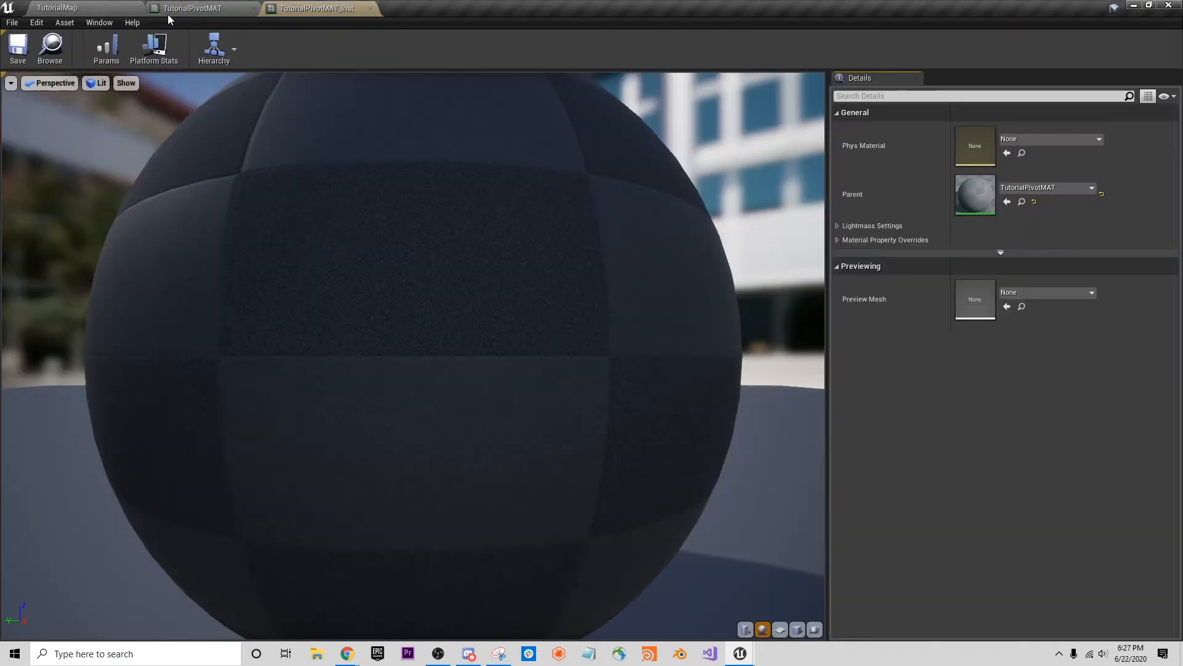
click(184, 9)
right_drag(485, 285, 689, 316)
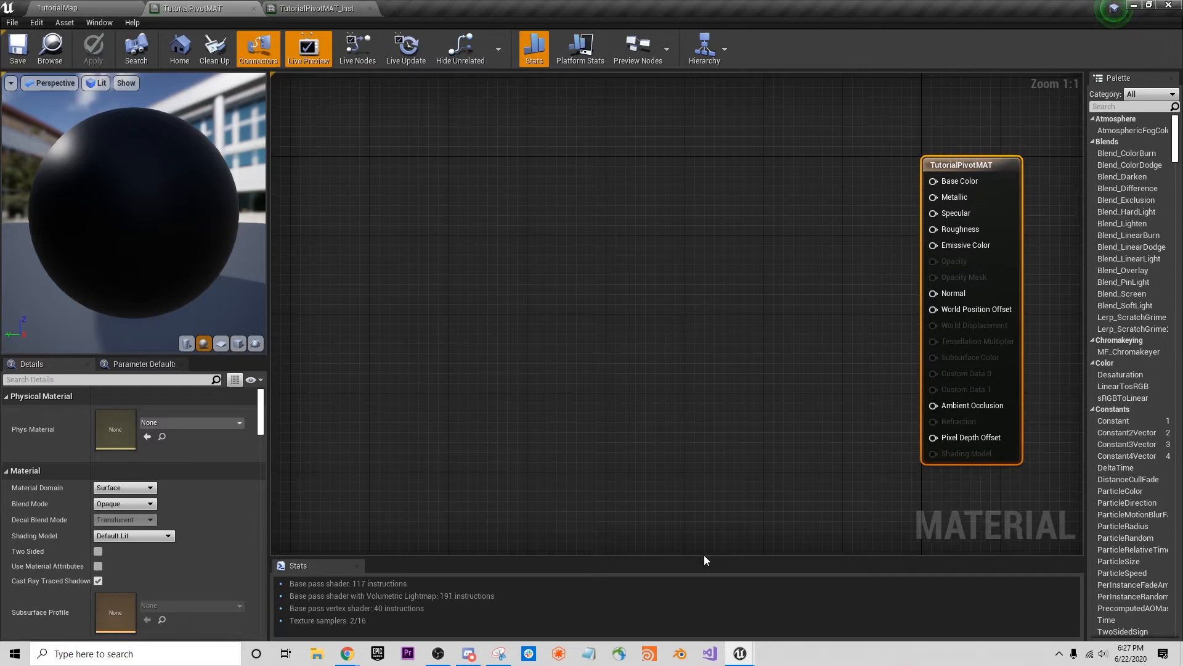
click(822, 314)
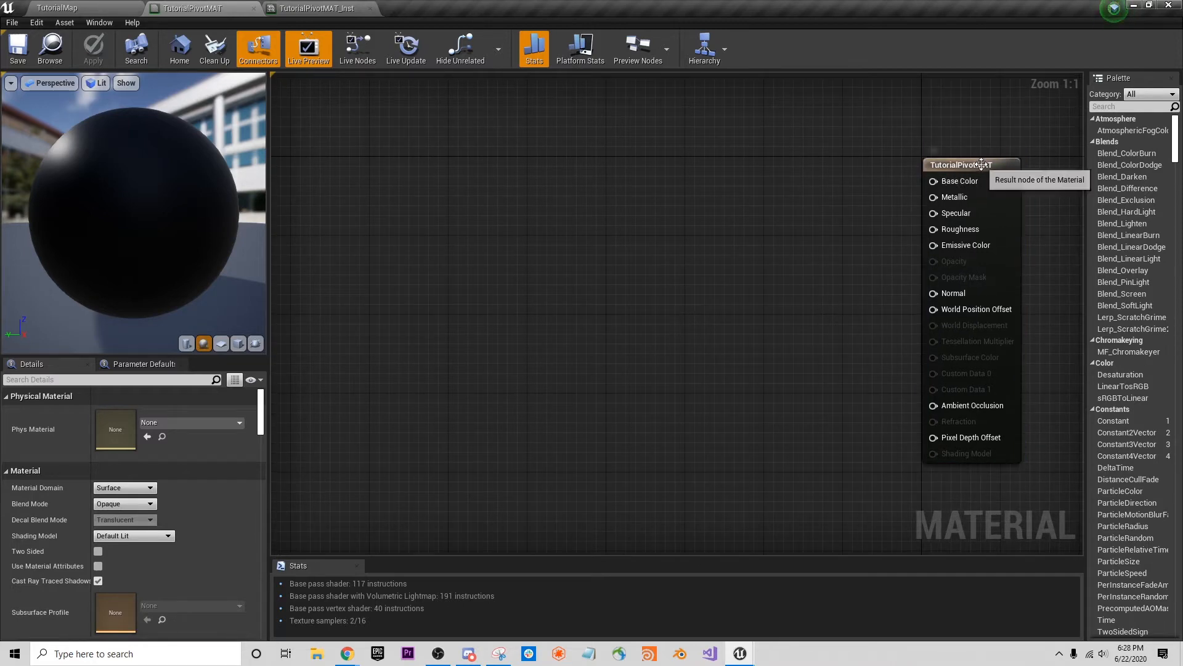
click(957, 181)
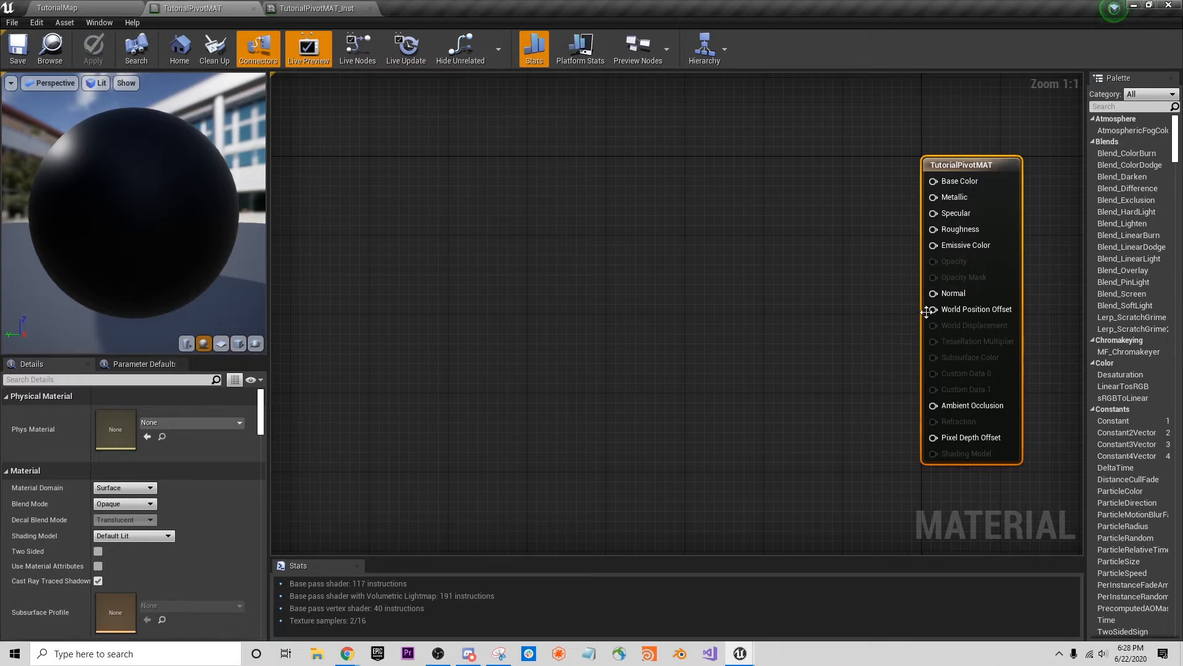
drag(932, 310, 752, 310)
click(704, 355)
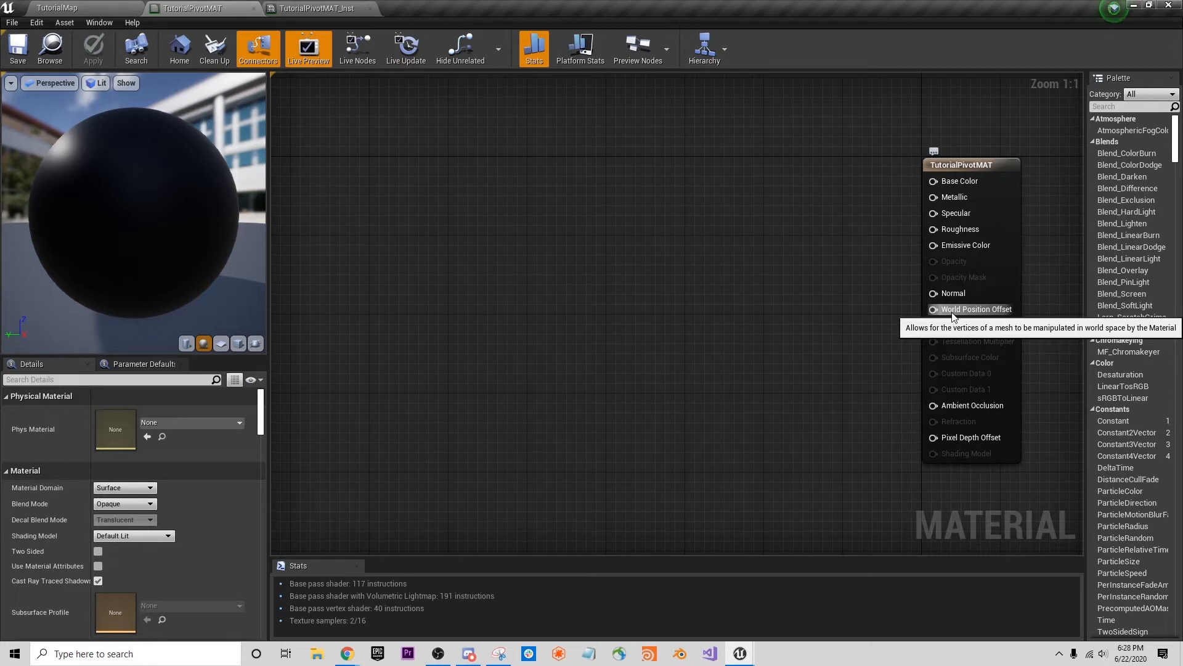
Add a vector parameter named Param, connect it to World Position Offset, and apply the material.
click(695, 276)
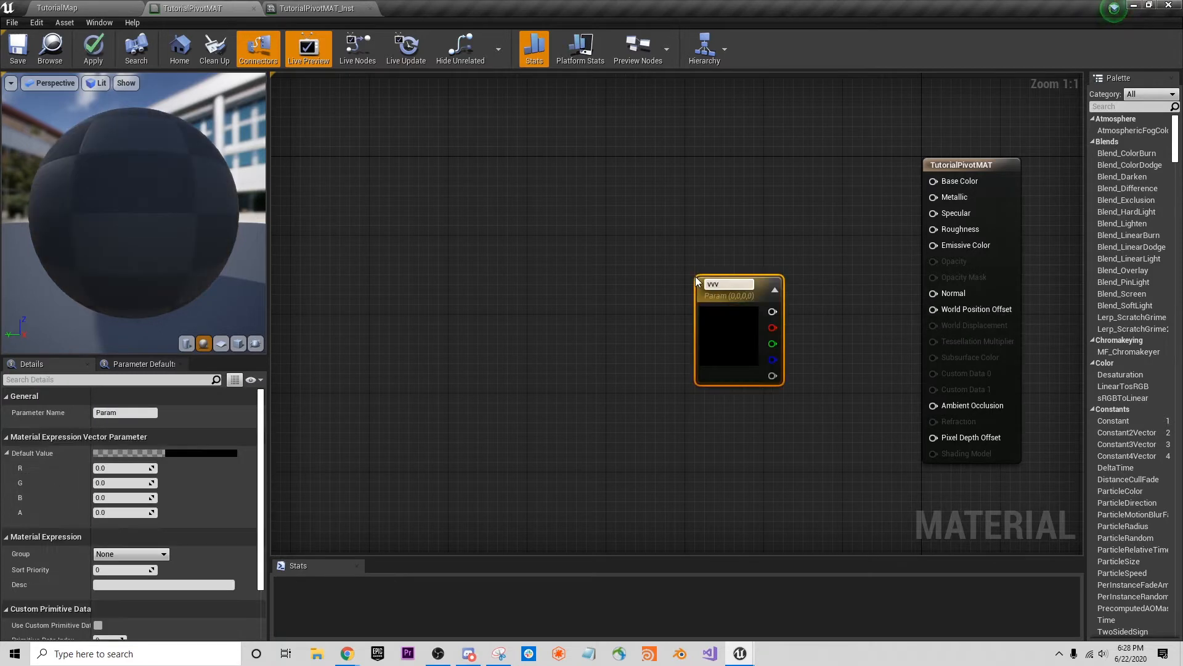
click(660, 318)
click(734, 275)
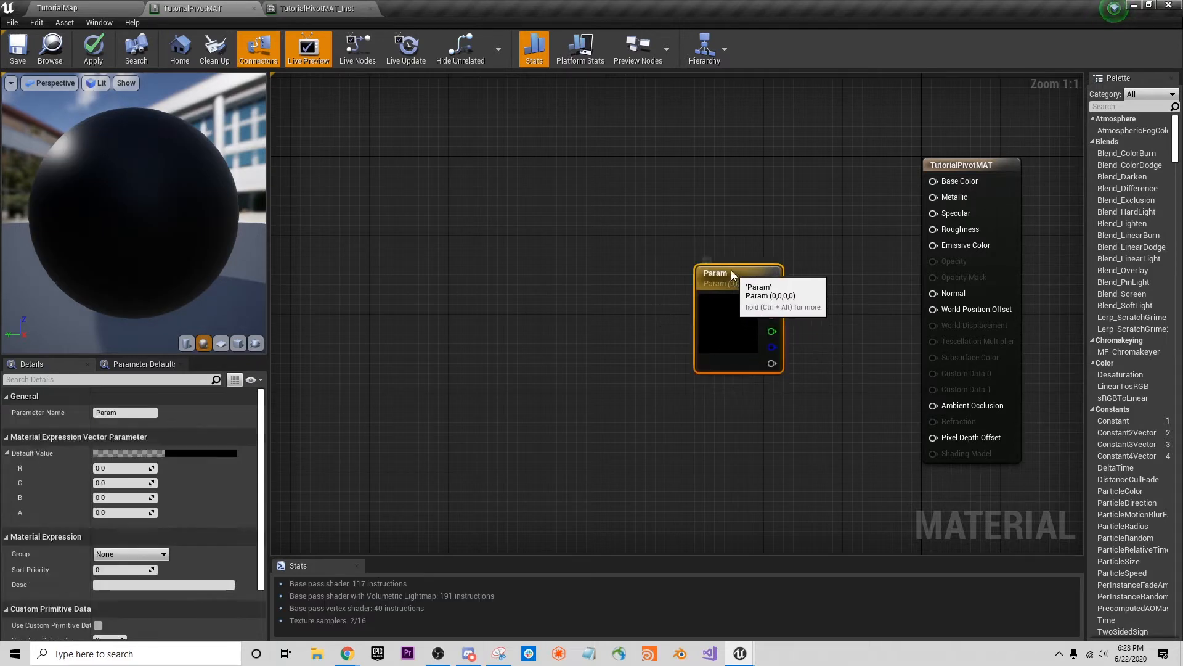
drag(733, 274, 933, 309)
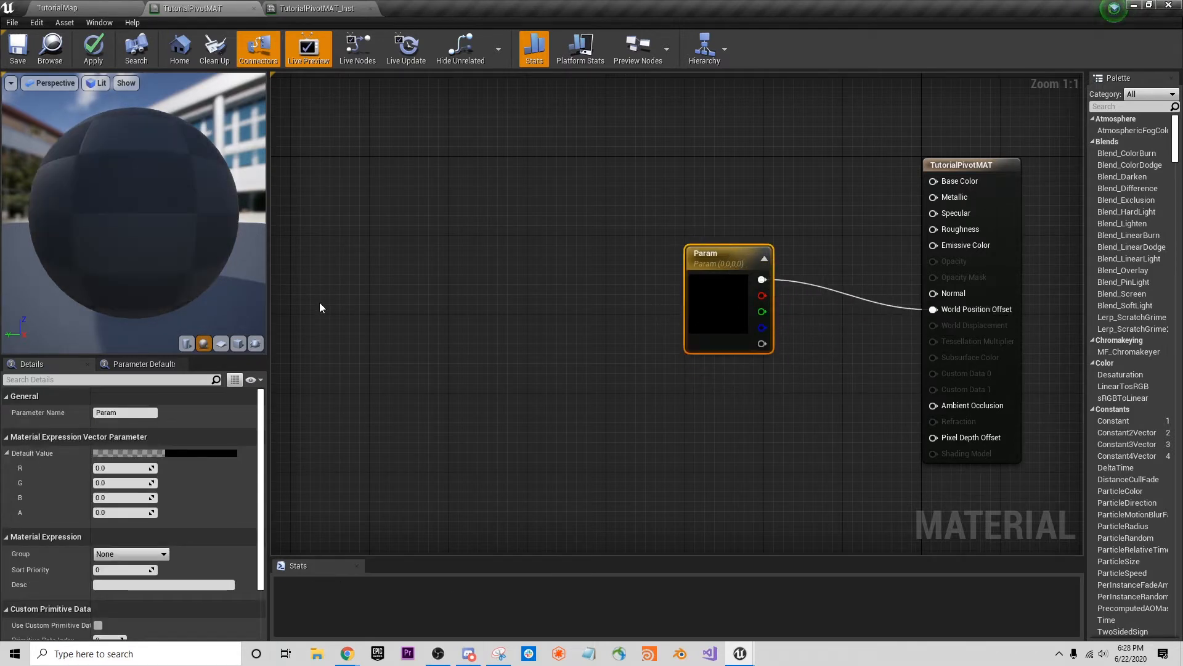
click(93, 49)
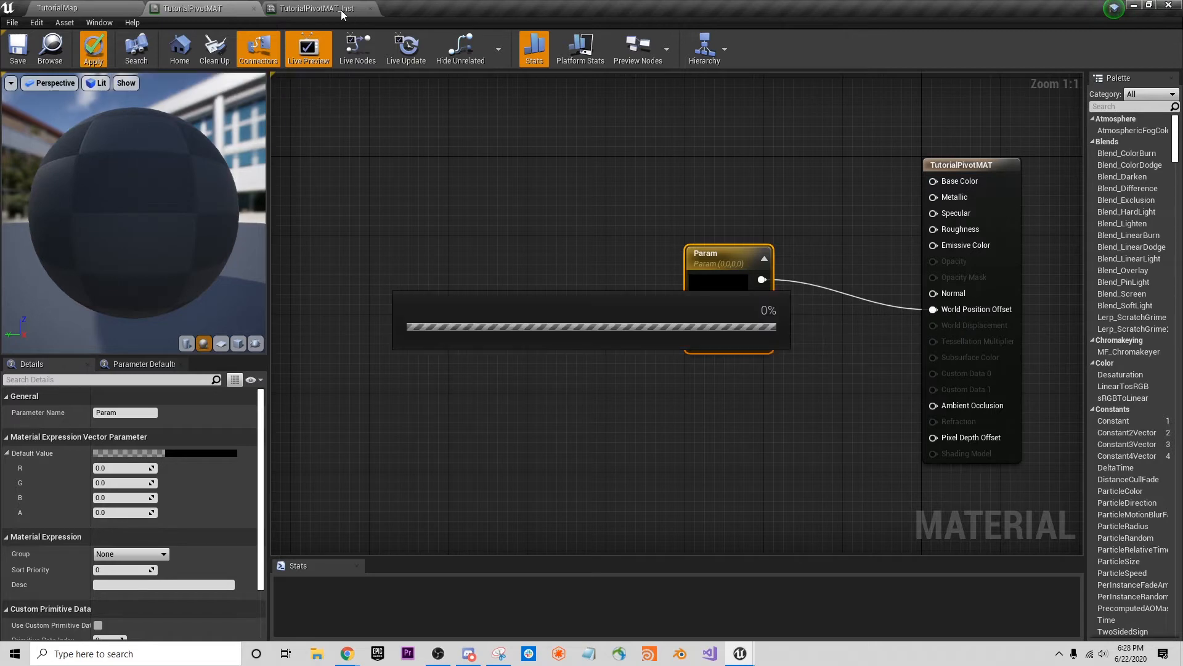
Set CraigExampleBake as the preview mesh for both TutorialPivotMAT and TutorialPivotMAT_Inst.
click(85, 10)
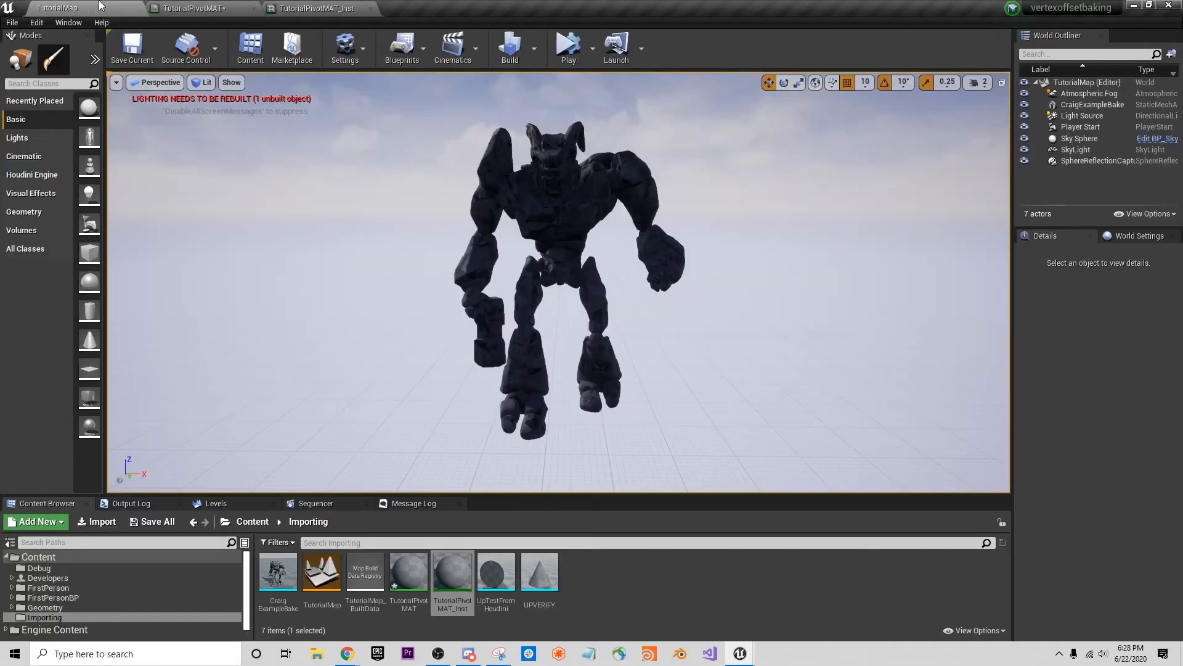
click(273, 570)
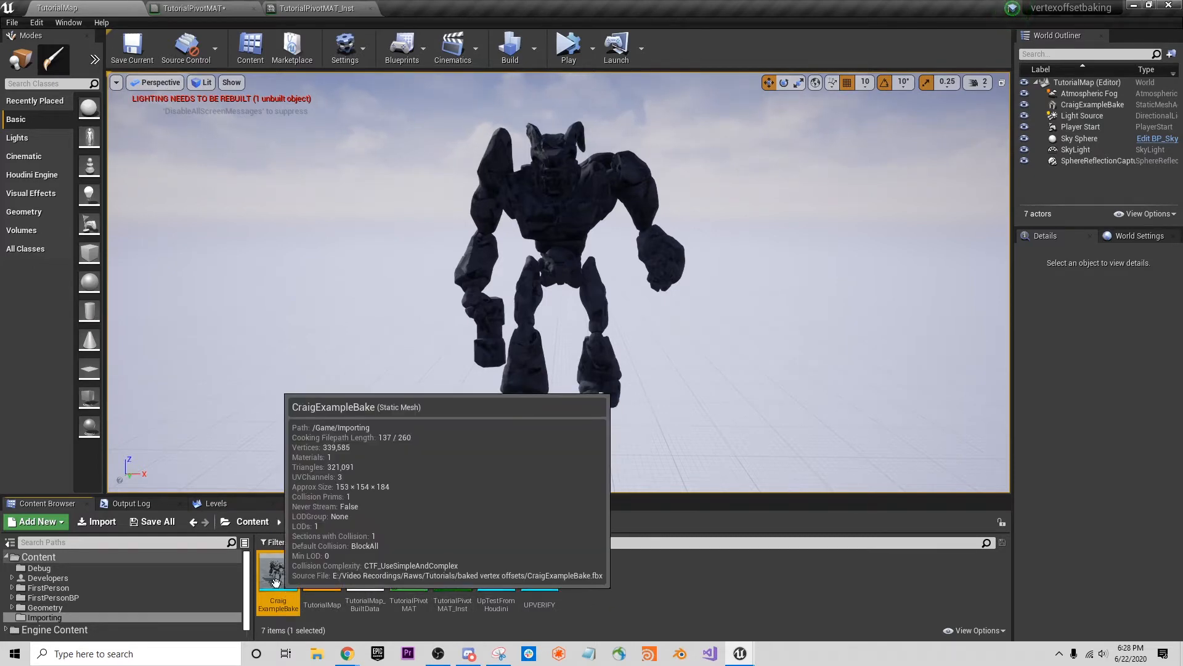
click(249, 7)
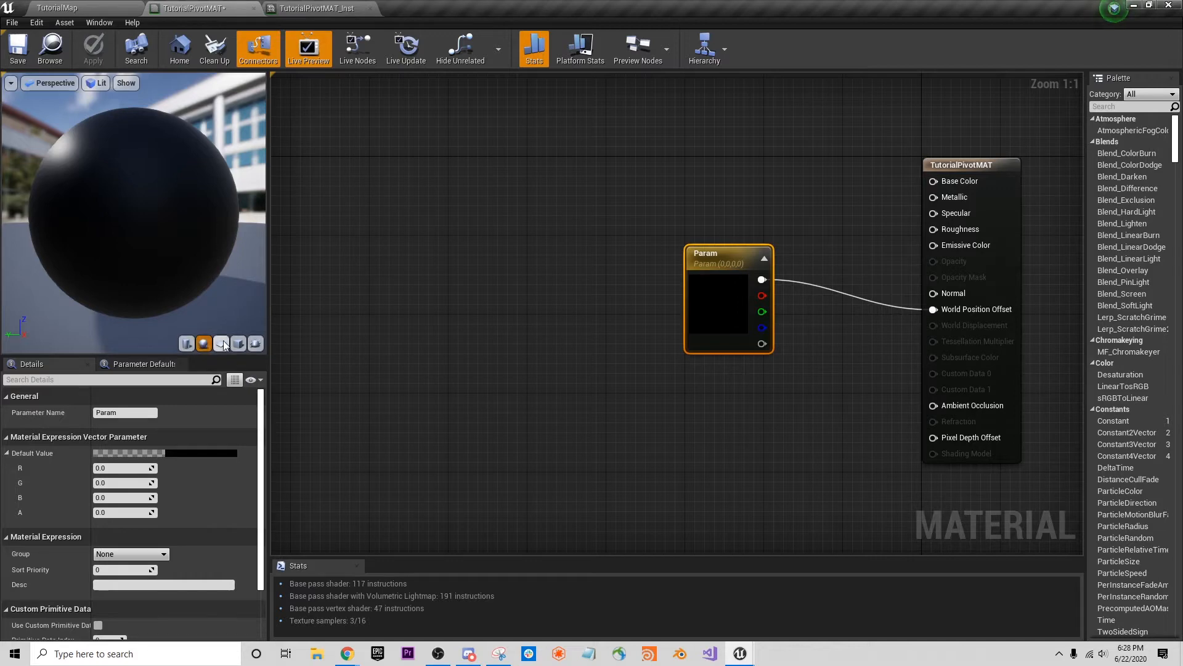
click(256, 343)
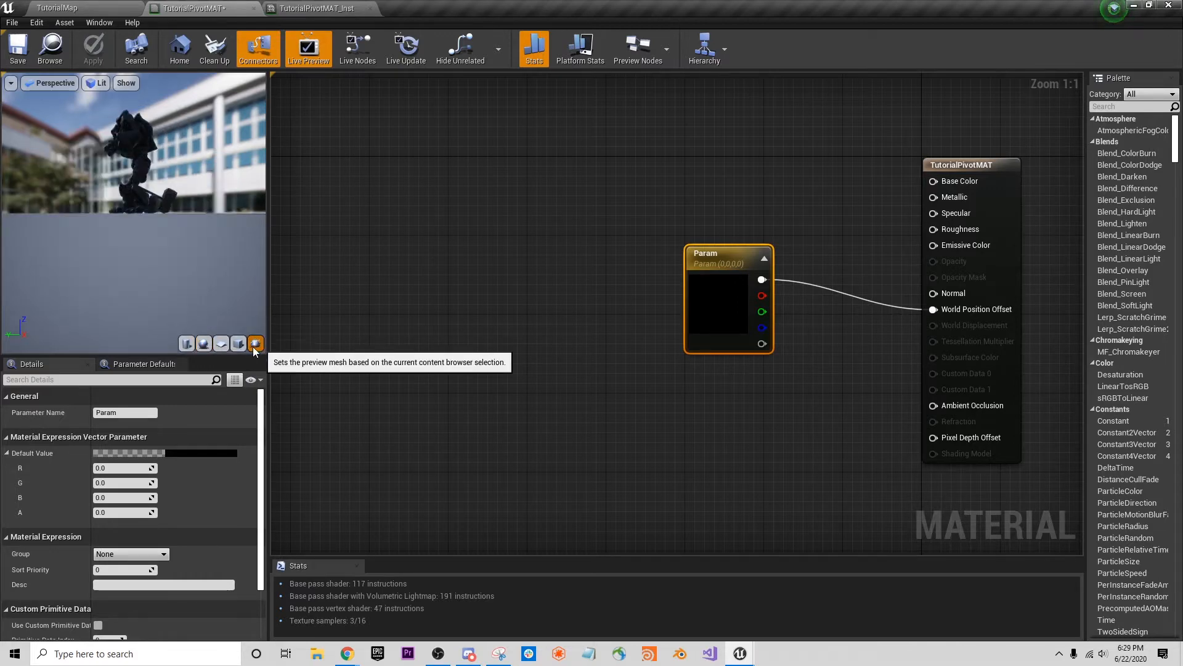
click(318, 12)
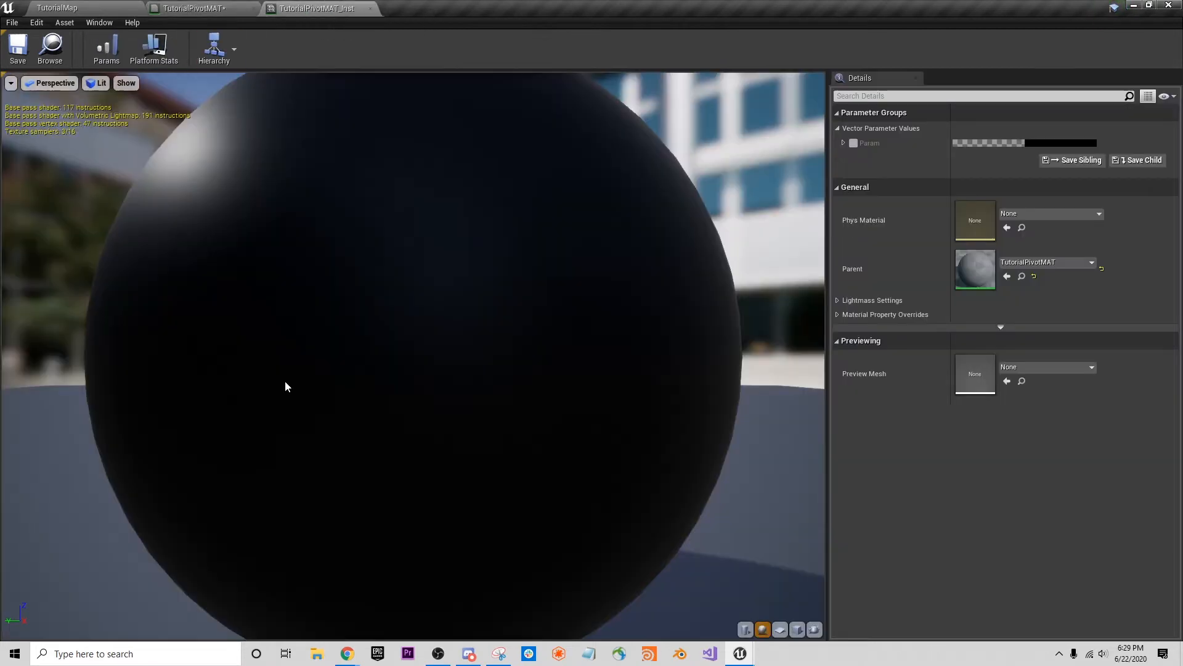
click(815, 629)
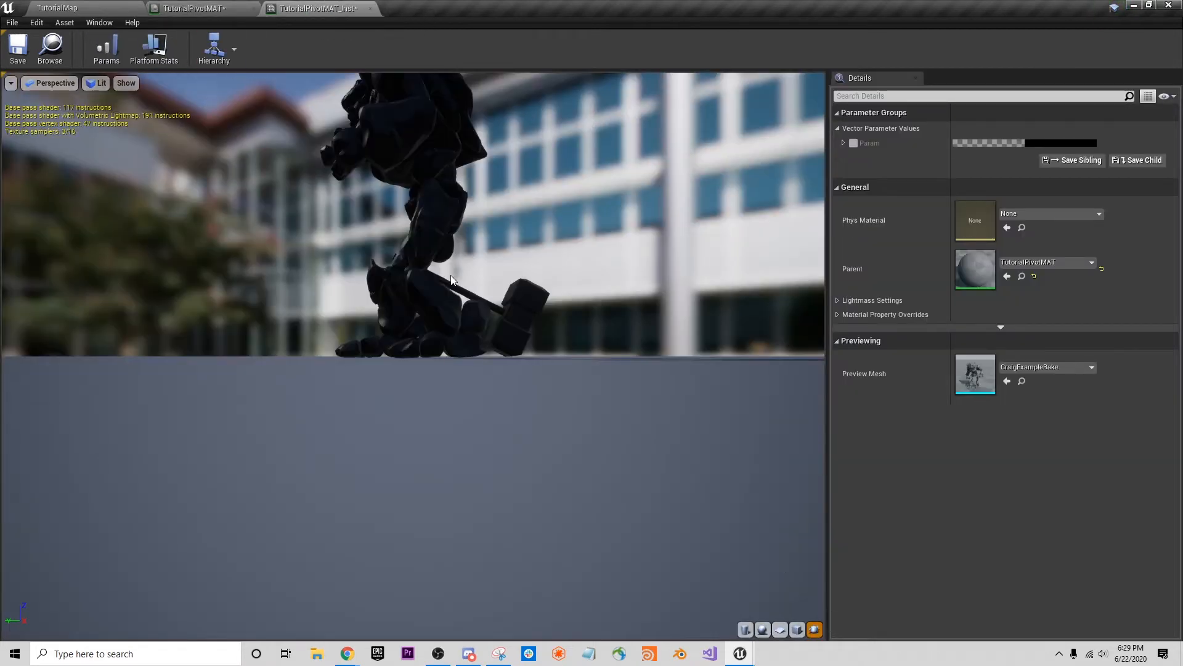
Enable the Param override in TutorialPivotMAT_Inst and vary its B value to test shifting the mesh vertically.
click(844, 143)
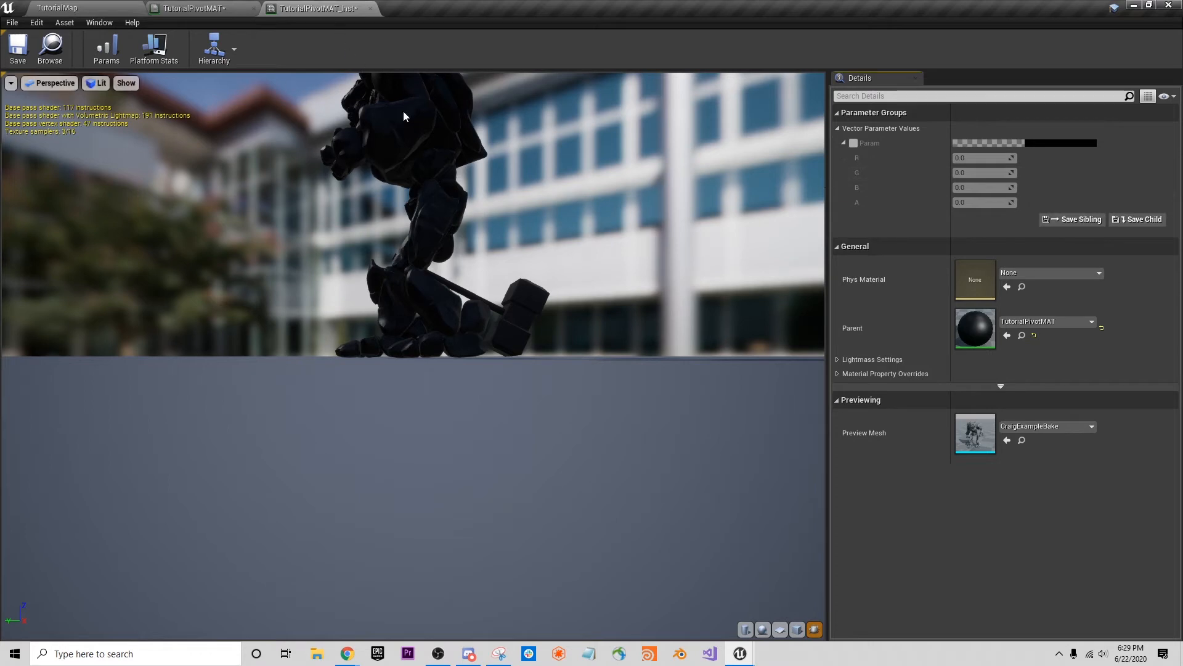
click(853, 143)
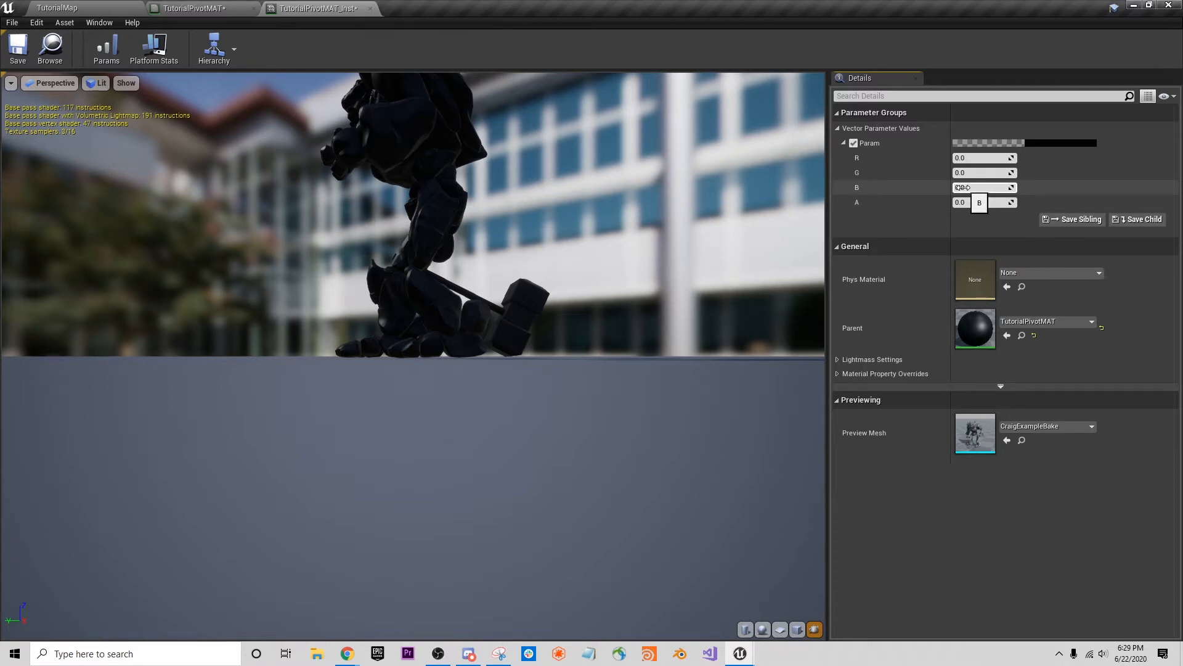
mouse_move(963, 188)
mouse_down()
mouse_move(1047, 187)
mouse_move(927, 187)
mouse_move(977, 188)
mouse_move(954, 188)
mouse_up()
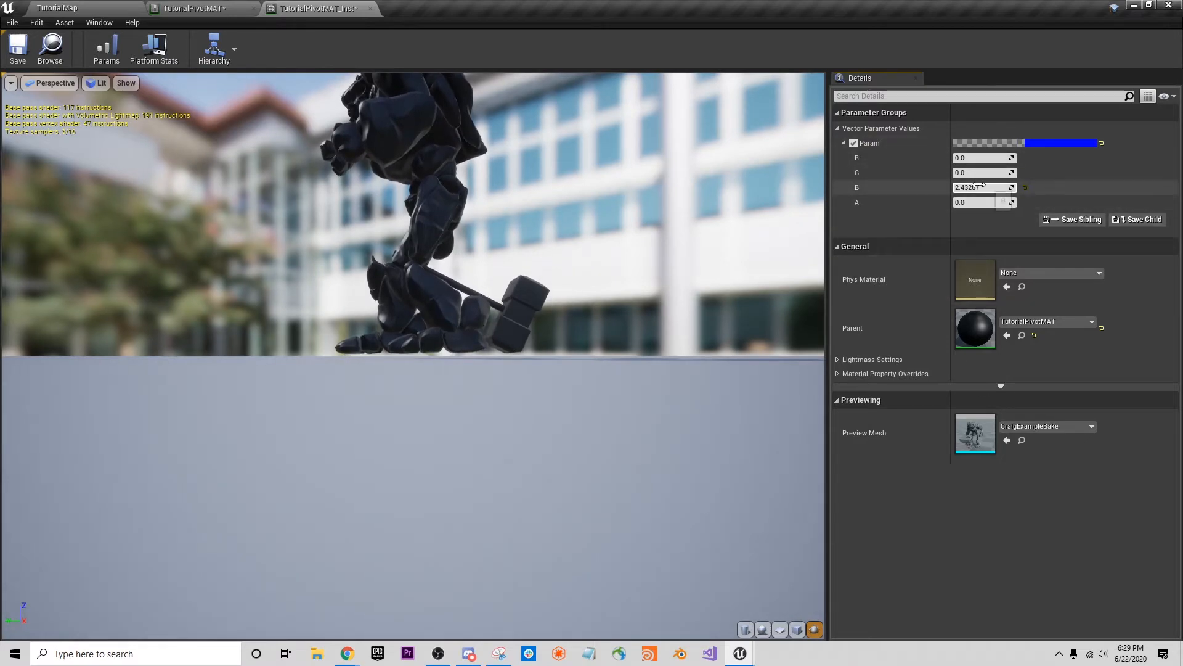
drag(985, 187, 962, 187)
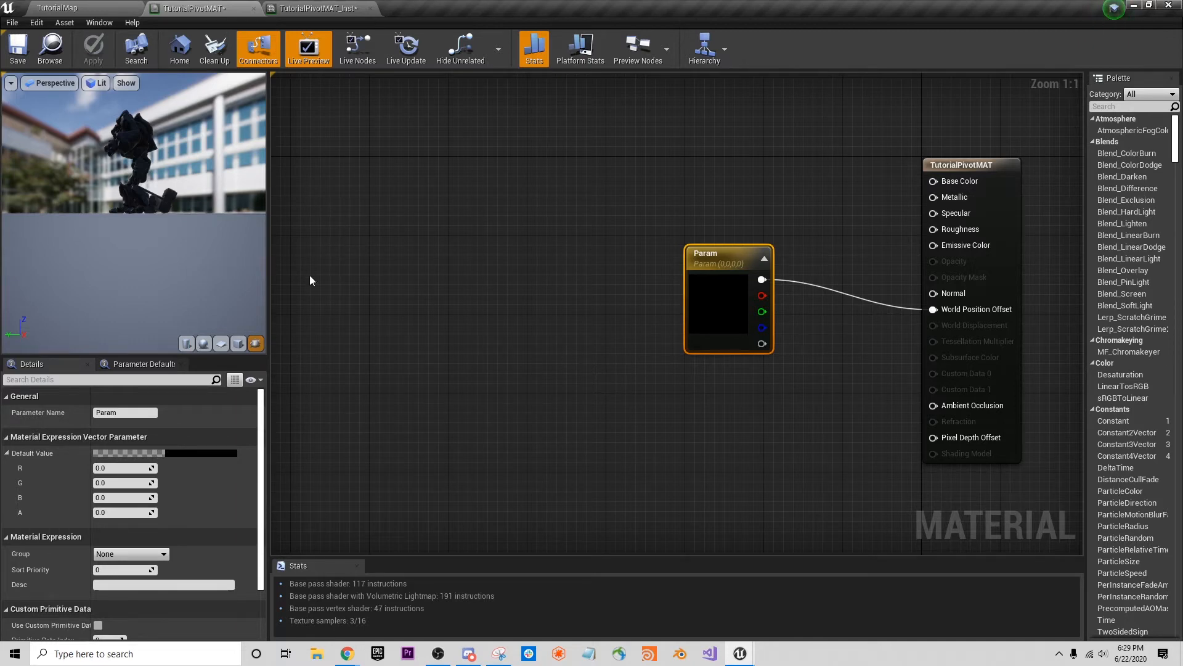
Add an ObjectPositionWS node to the TutorialPivotMAT graph, well away from the Param node.
mouse_move(316, 348)
right_down()
mouse_move(431, 352)
mouse_move(339, 349)
right_up()
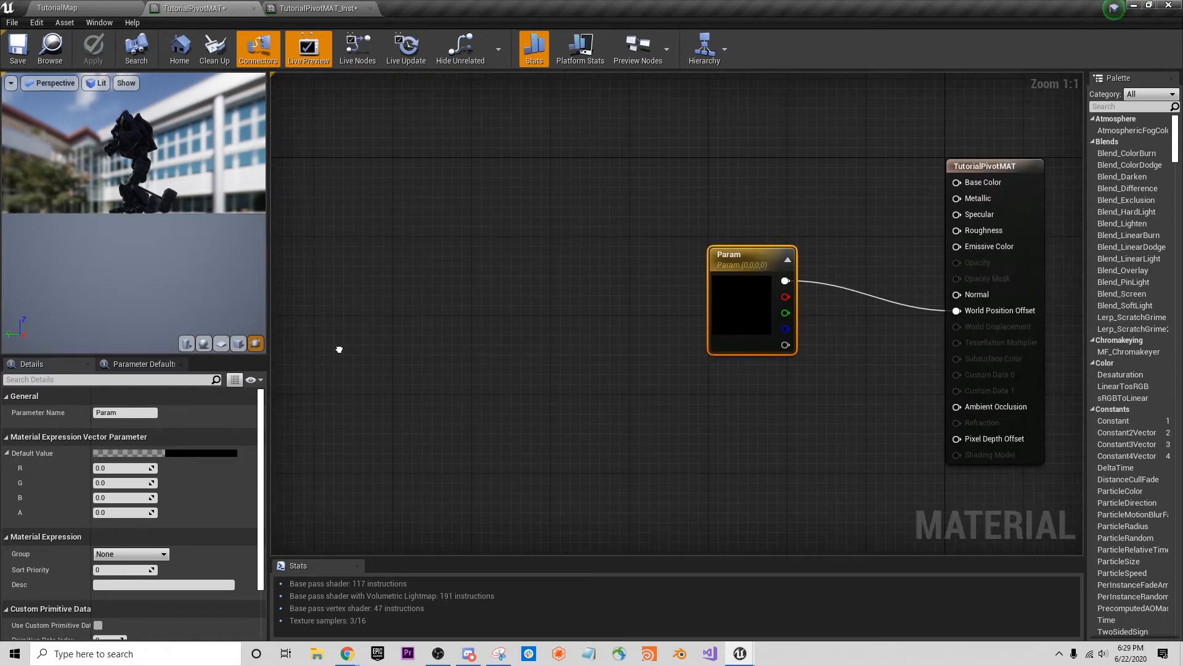
right_click(331, 370)
text(objec)
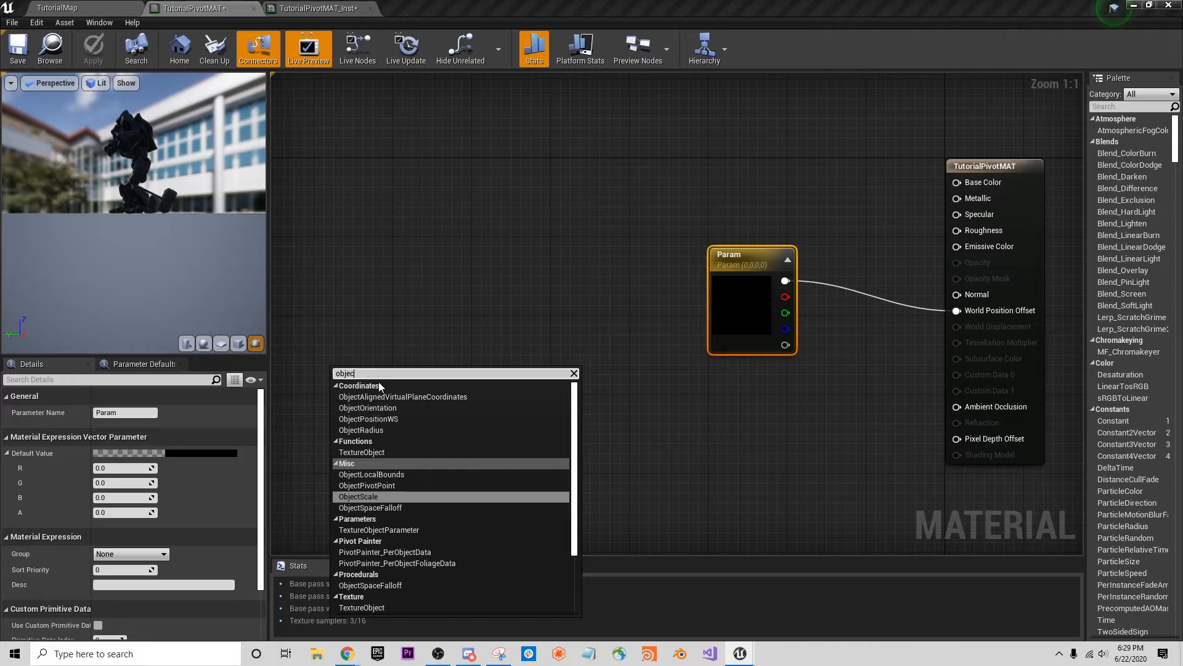
click(368, 418)
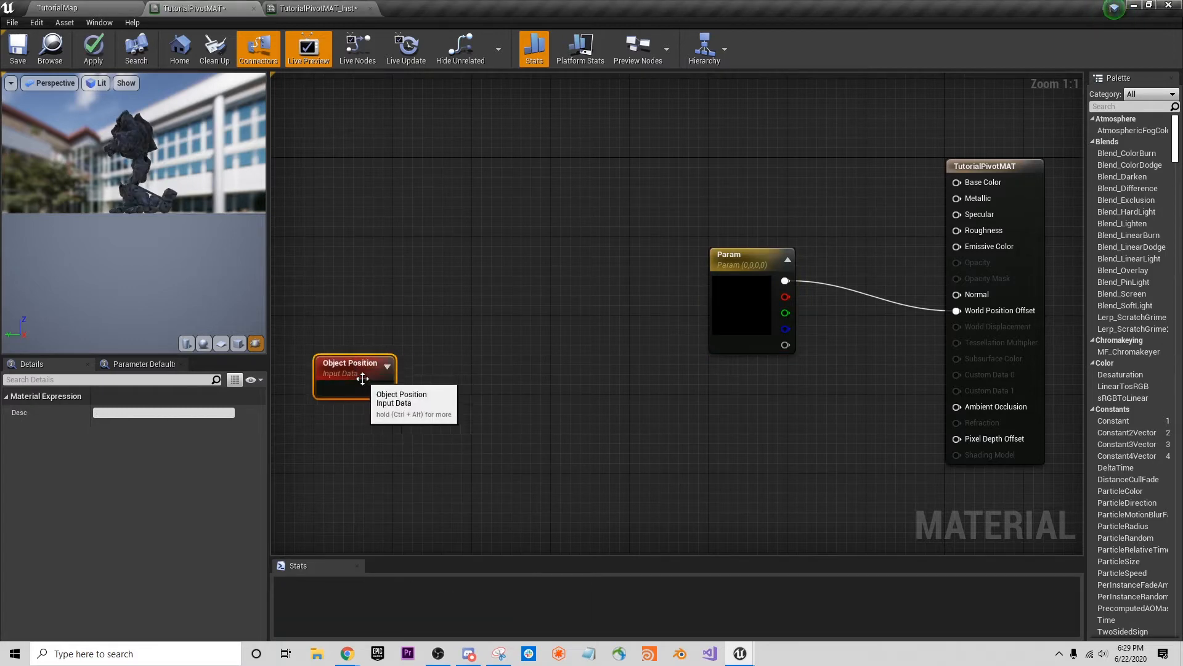
Add a WorldPosition node above Object Position and comment the two nodes "Vertex Position World Space" and "Object Center World Space".
right_click(336, 253)
text(world)
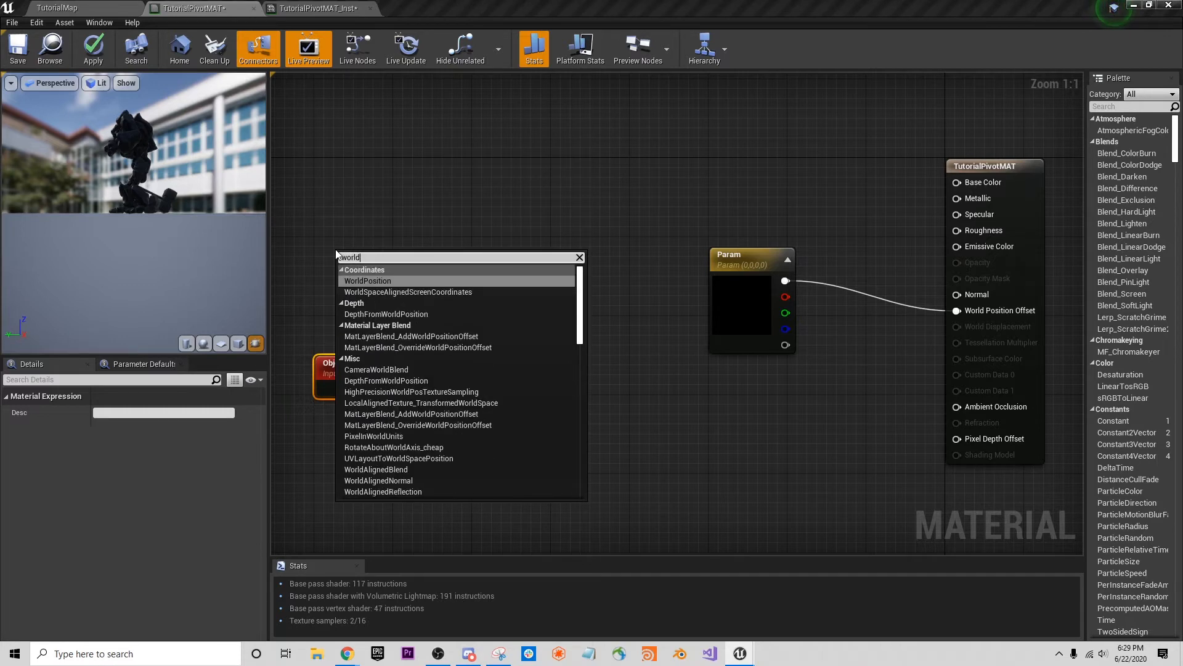
key(Return)
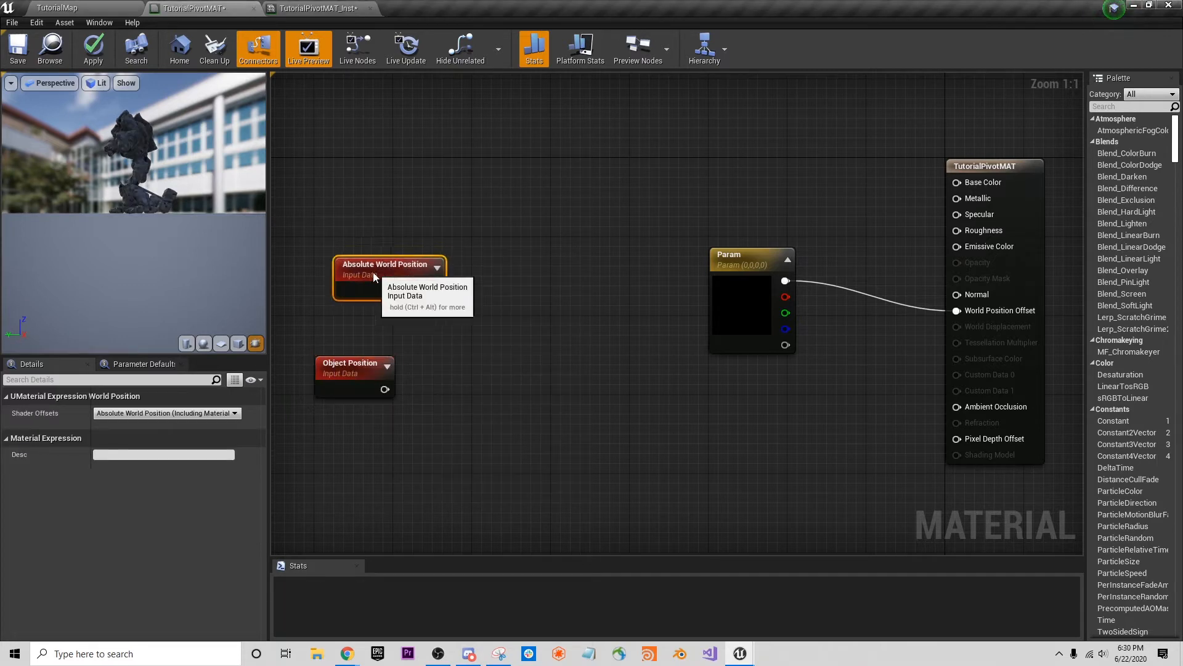
drag(373, 272, 361, 289)
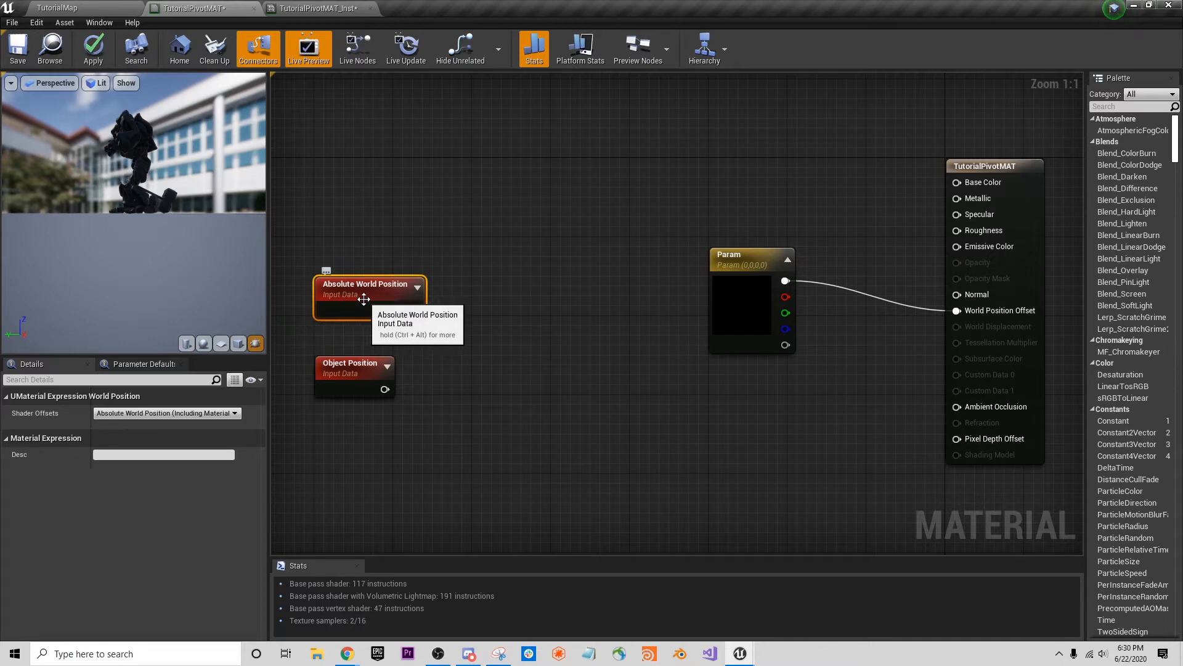
click(550, 290)
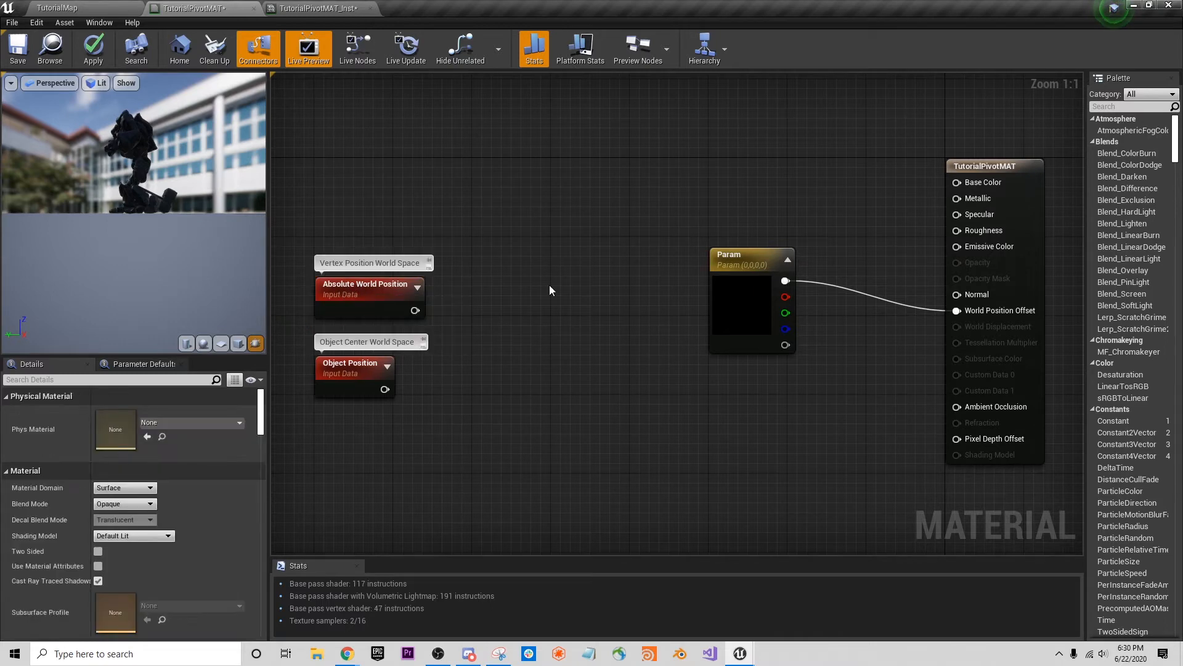
Add a TexCoord node above the Absolute World Position node and set its coordinate index to 1.
right_click(339, 185)
text(textor)
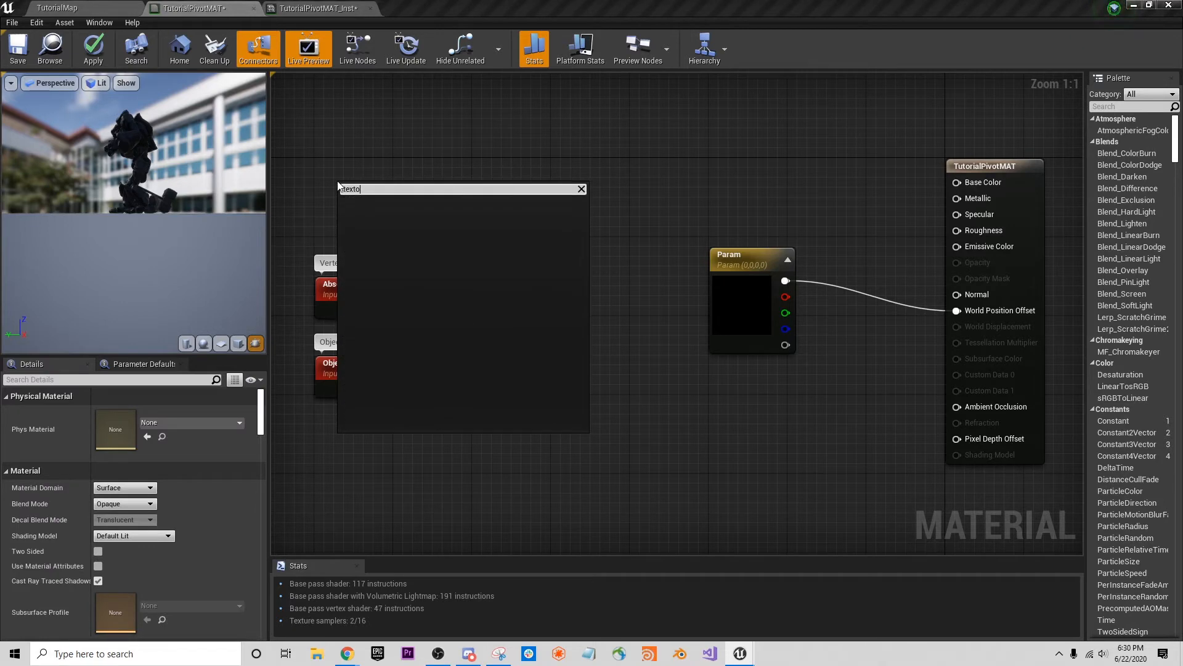
key(BackSpace)
click(393, 235)
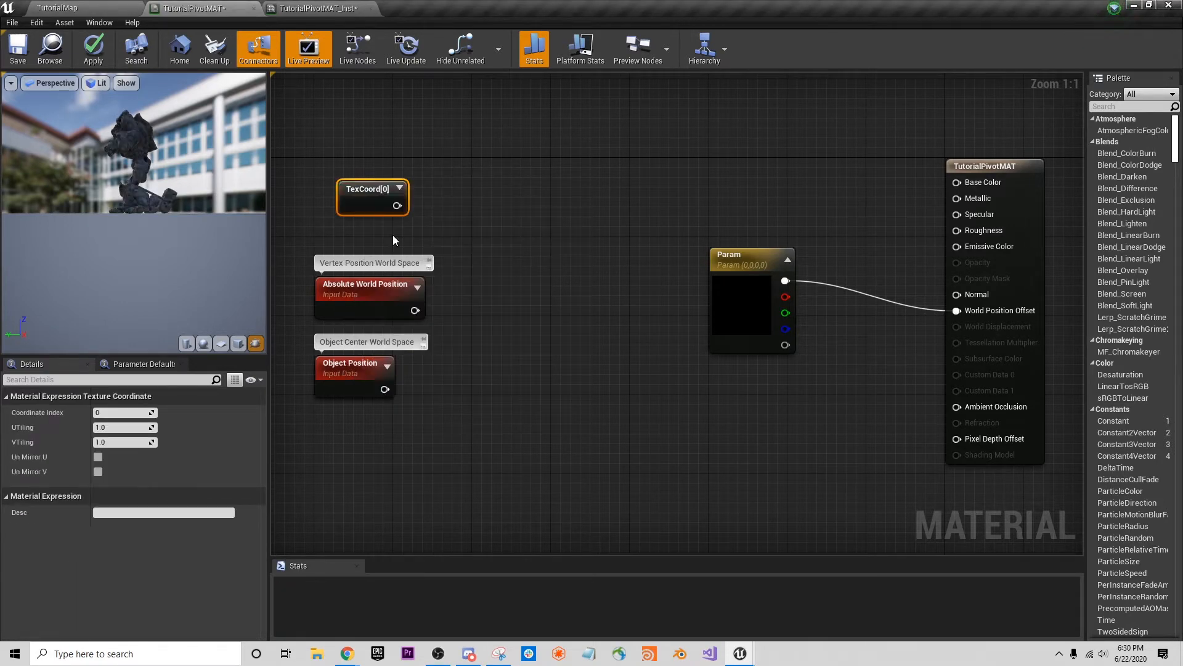
drag(380, 201, 356, 189)
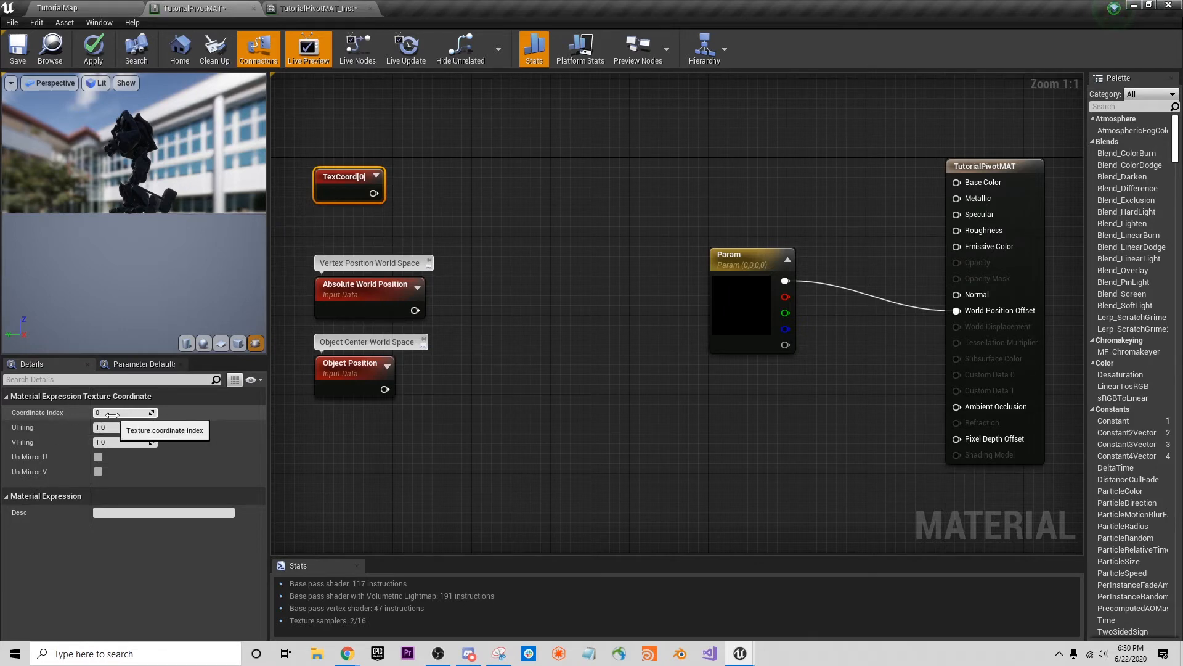
drag(112, 415, 114, 414)
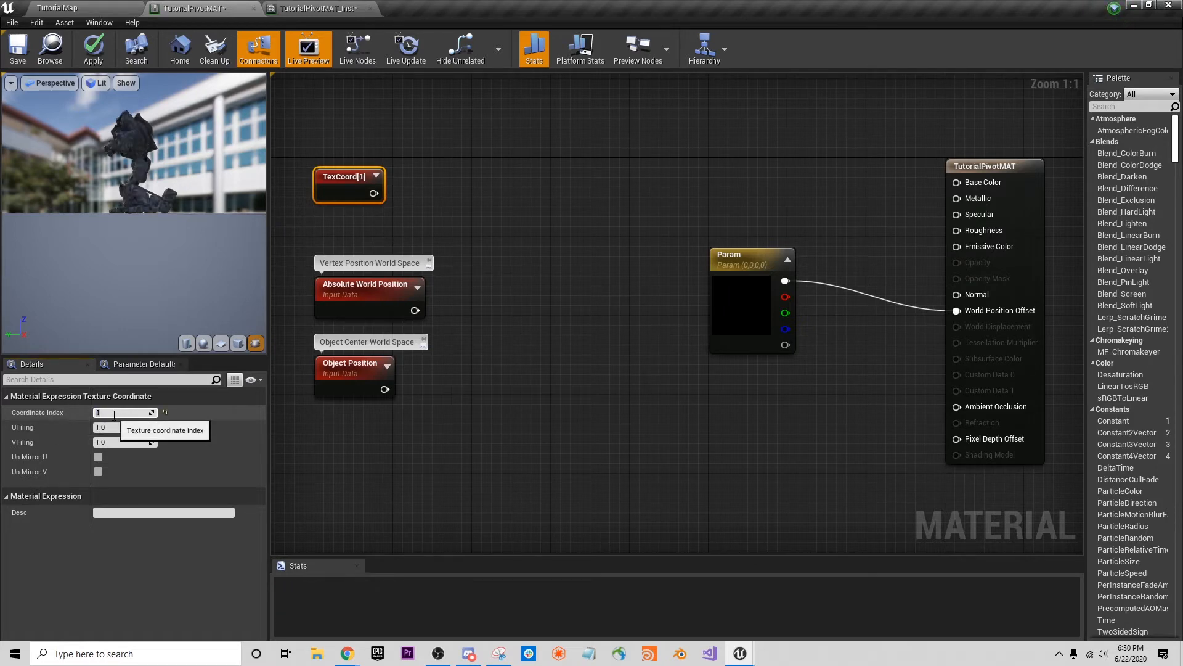
Duplicate the TexCoord[1] node, place the copy directly beneath it and set its coordinate index to 2.
drag(345, 186, 345, 166)
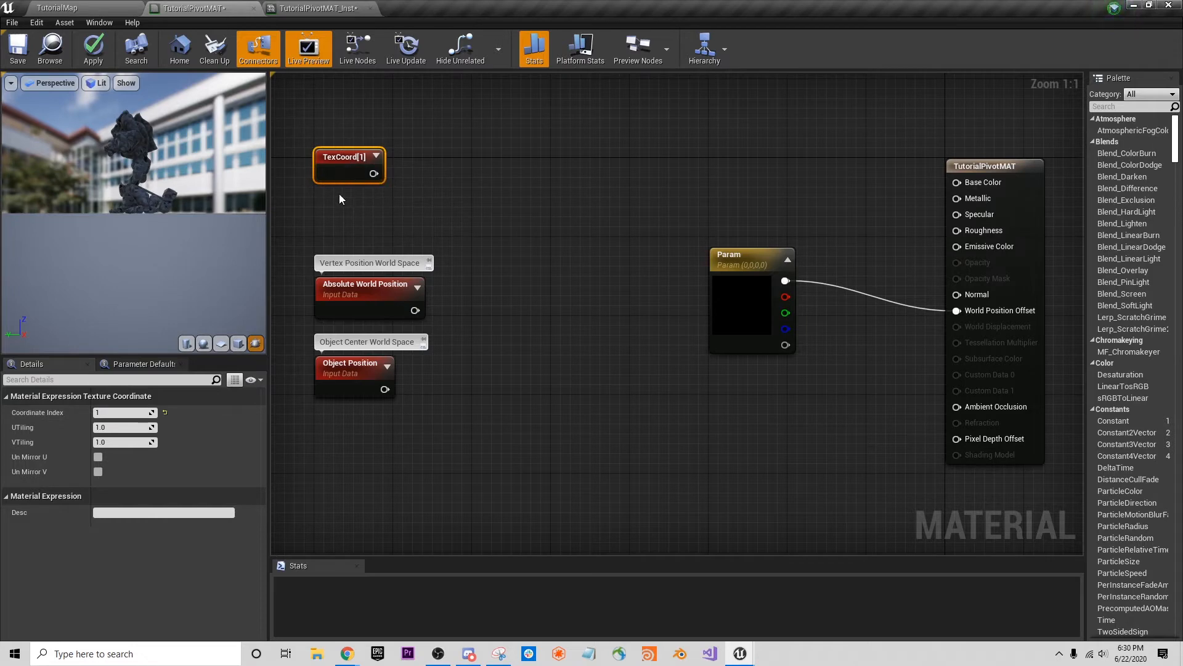
click(339, 195)
click(335, 173)
key(ctrl+c)
key(ctrl+v)
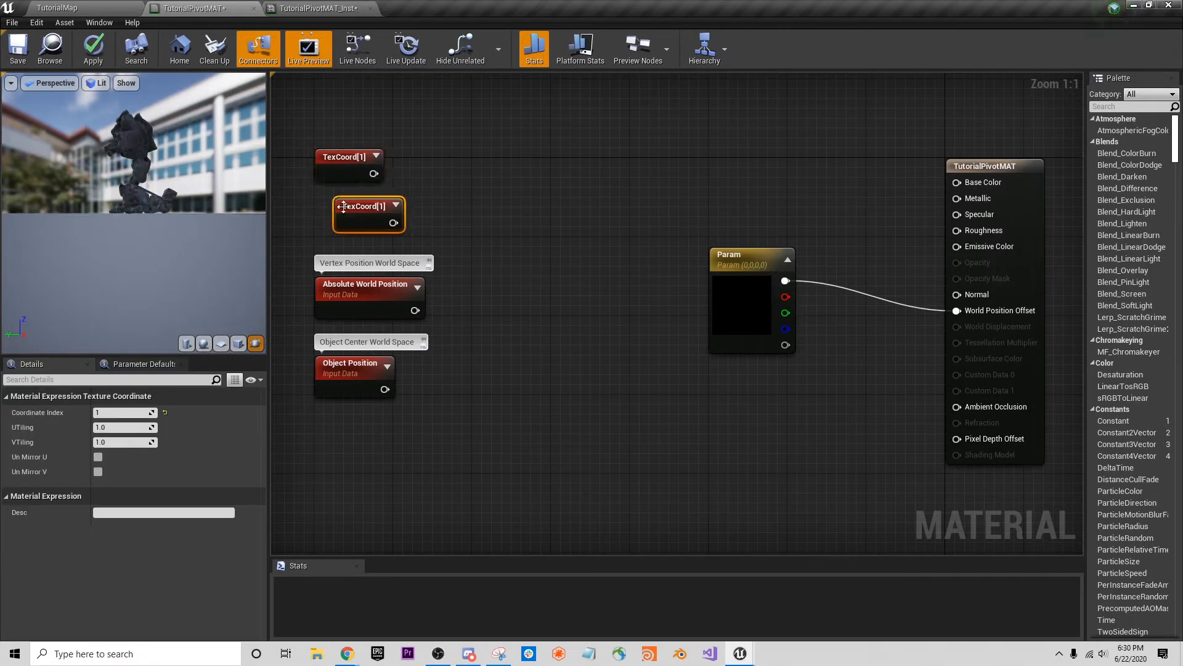
drag(342, 200, 323, 190)
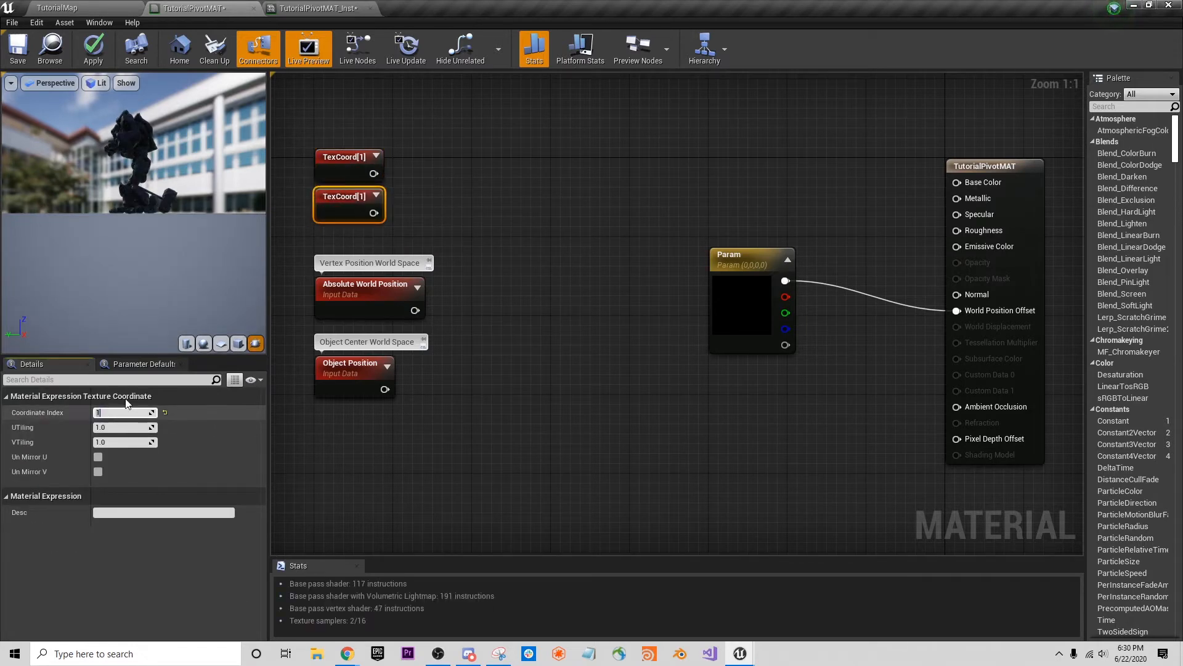
text(2)
key(Return)
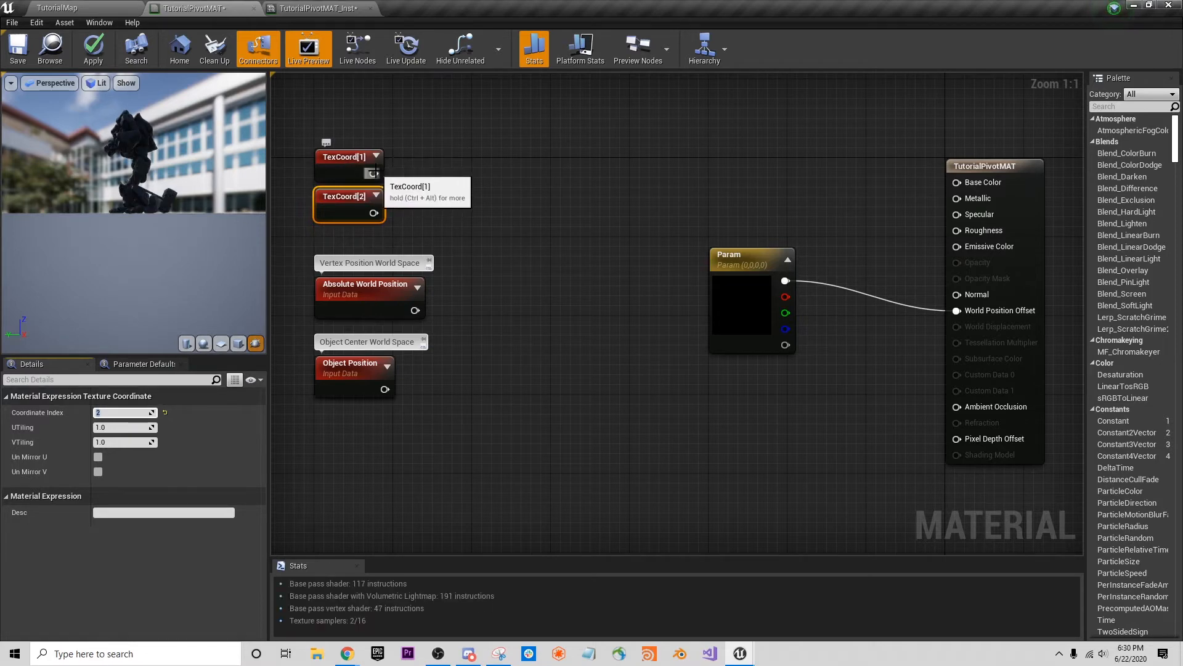
Add an AppendVector node beside TexCoord[1], with TexCoord[1] feeding its A input.
drag(375, 172, 456, 158)
text(appen)
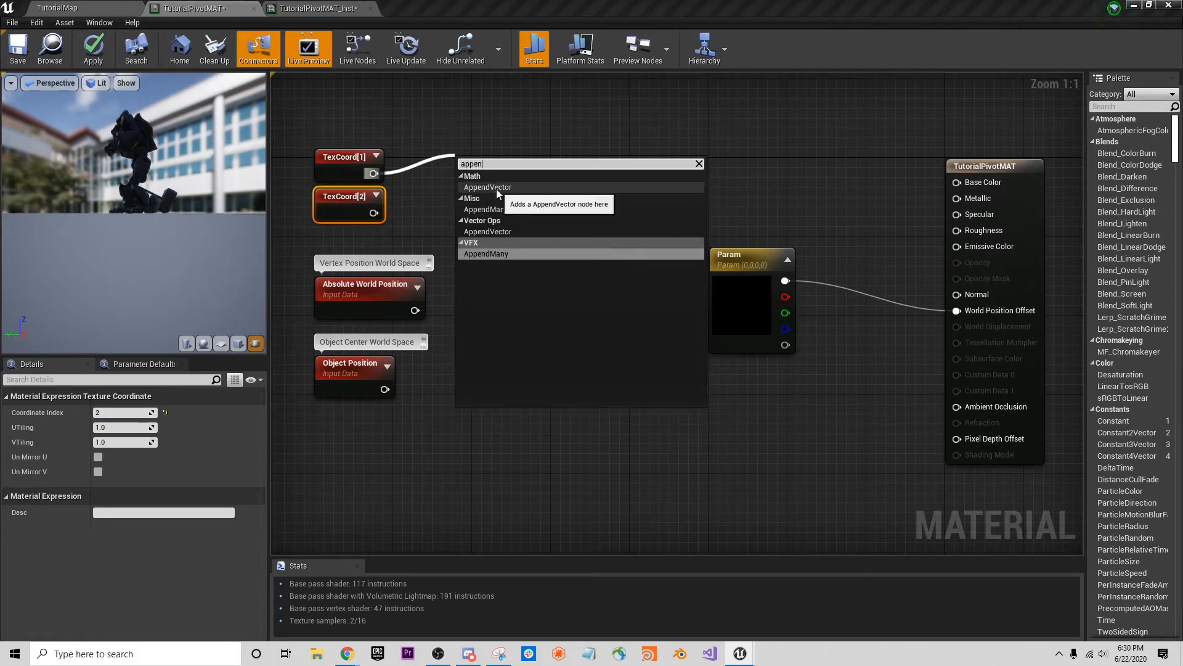
click(497, 188)
drag(487, 169, 523, 162)
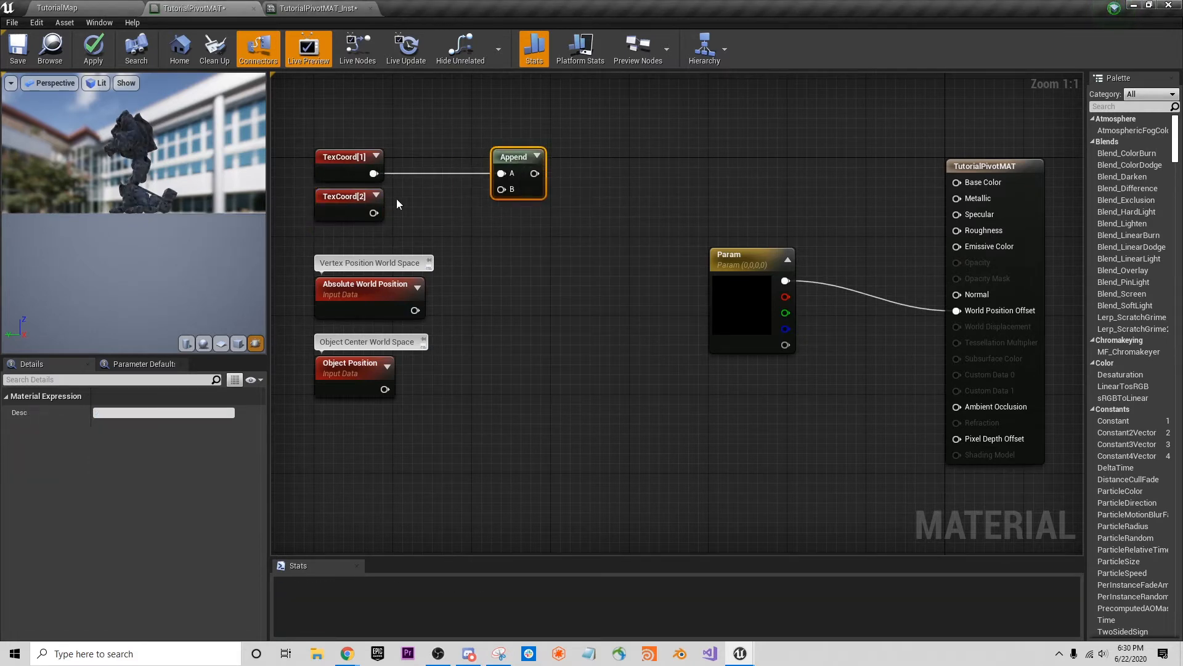
Add a ComponentMask node with only R enabled after TexCoord[2] and feed it into the Append node's B input.
drag(373, 212, 408, 211)
text(mask)
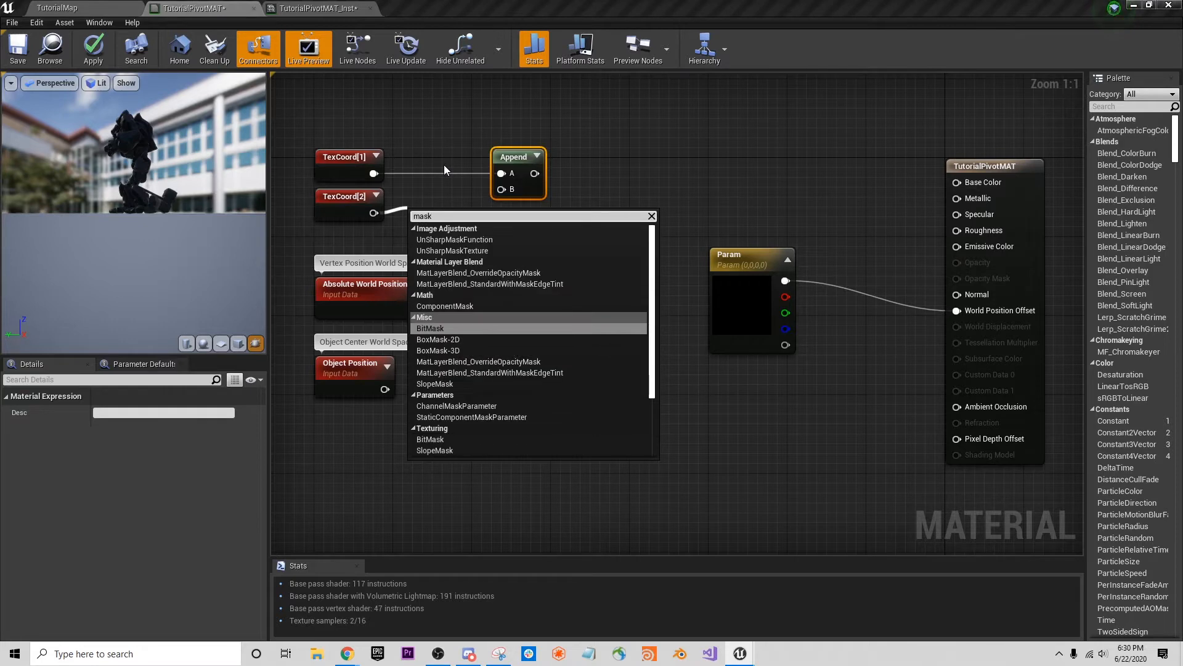
click(457, 305)
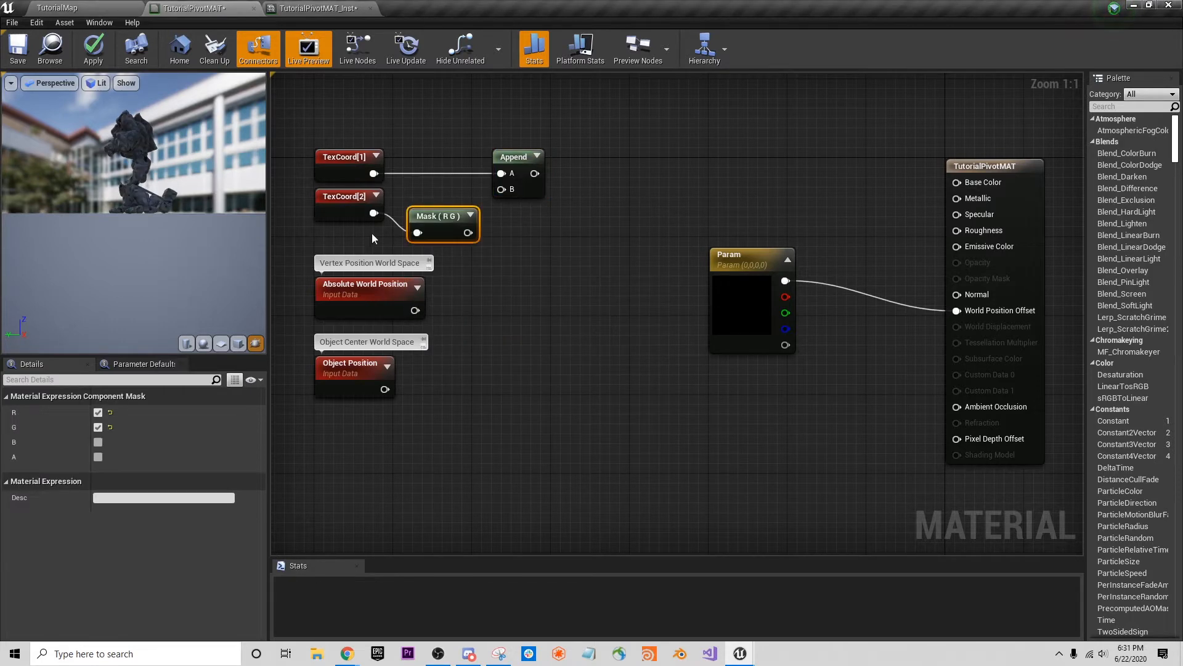
click(97, 428)
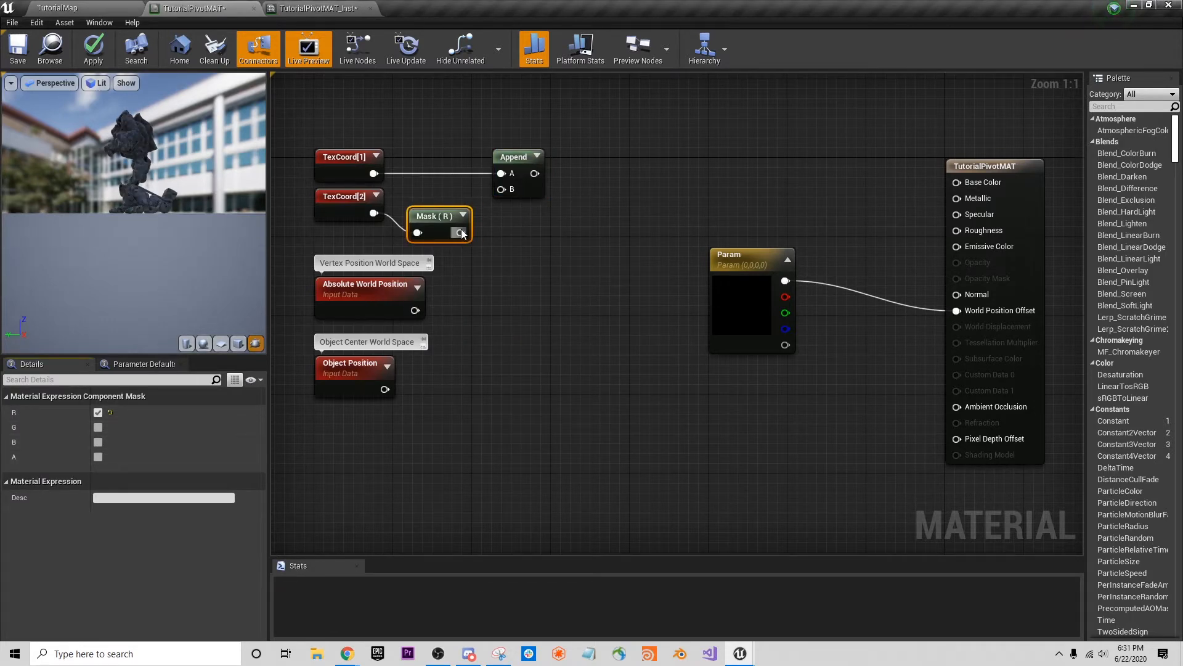
drag(461, 233, 500, 196)
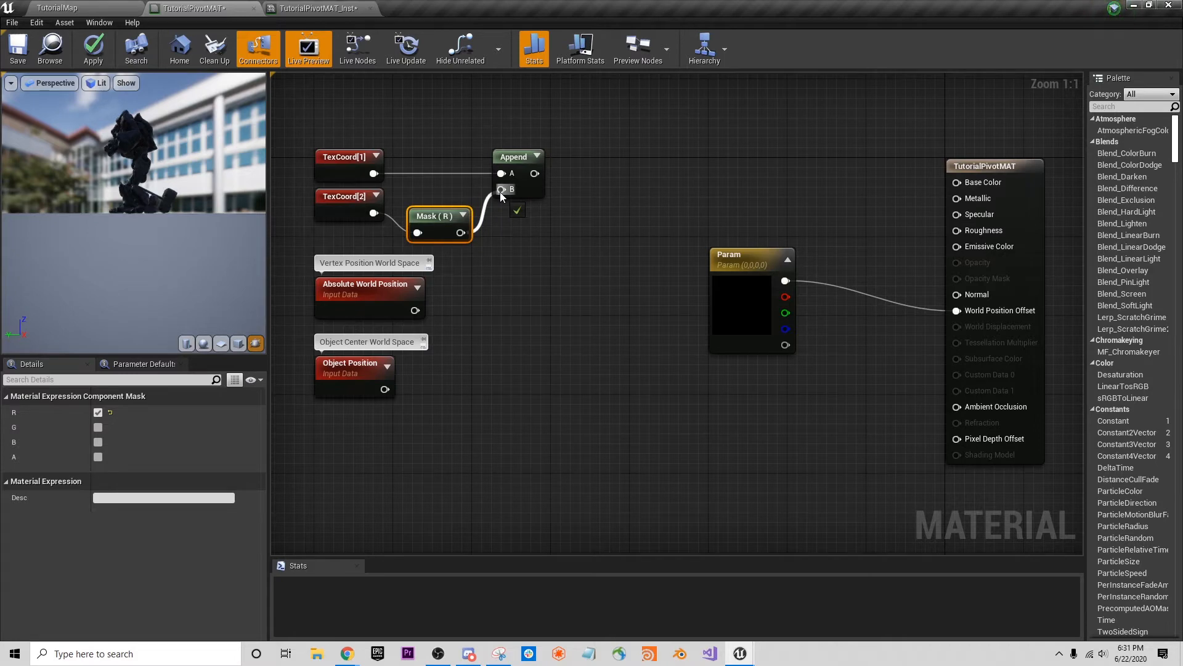
drag(500, 191, 501, 191)
drag(441, 224, 438, 202)
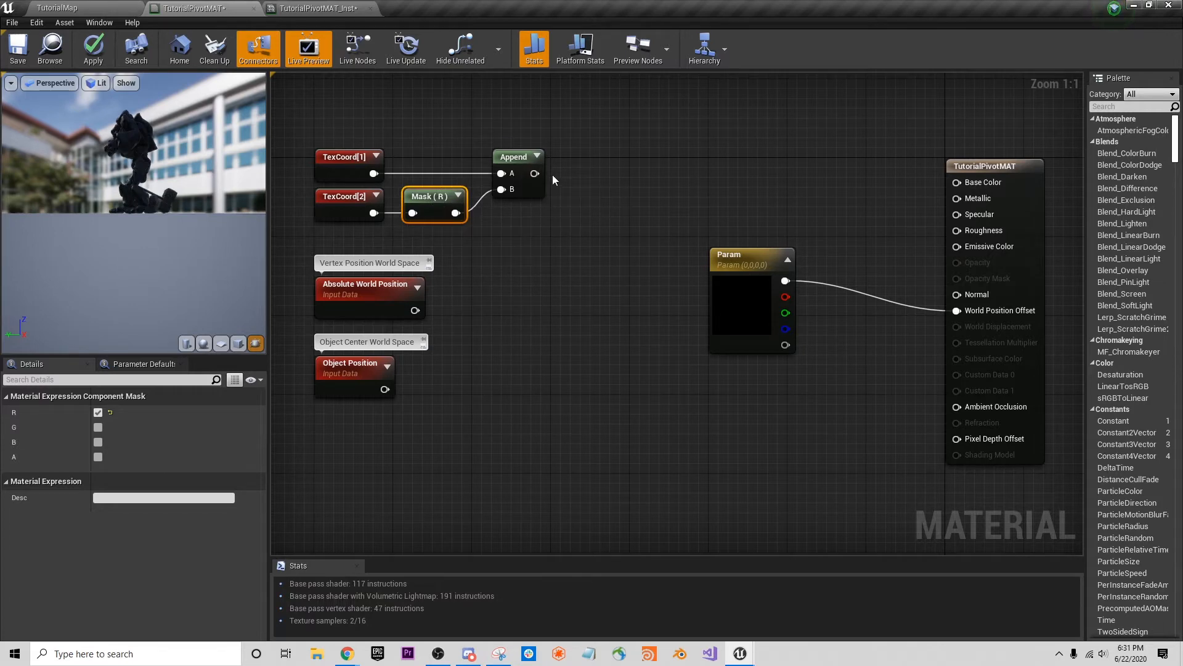
Connect the Append output to Base Color and inspect the pivot colors on the preview mesh from other angles.
drag(521, 159, 511, 160)
right_drag(574, 209, 495, 235)
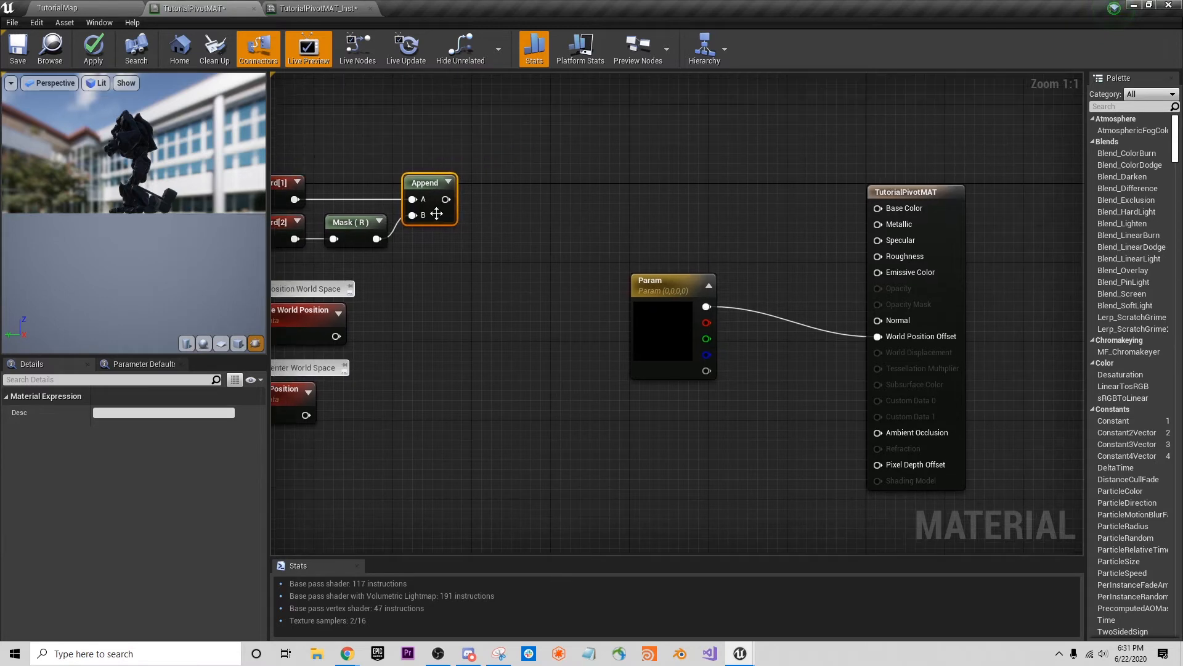
mouse_move(446, 199)
mouse_down()
mouse_move(515, 211)
mouse_move(877, 210)
mouse_up()
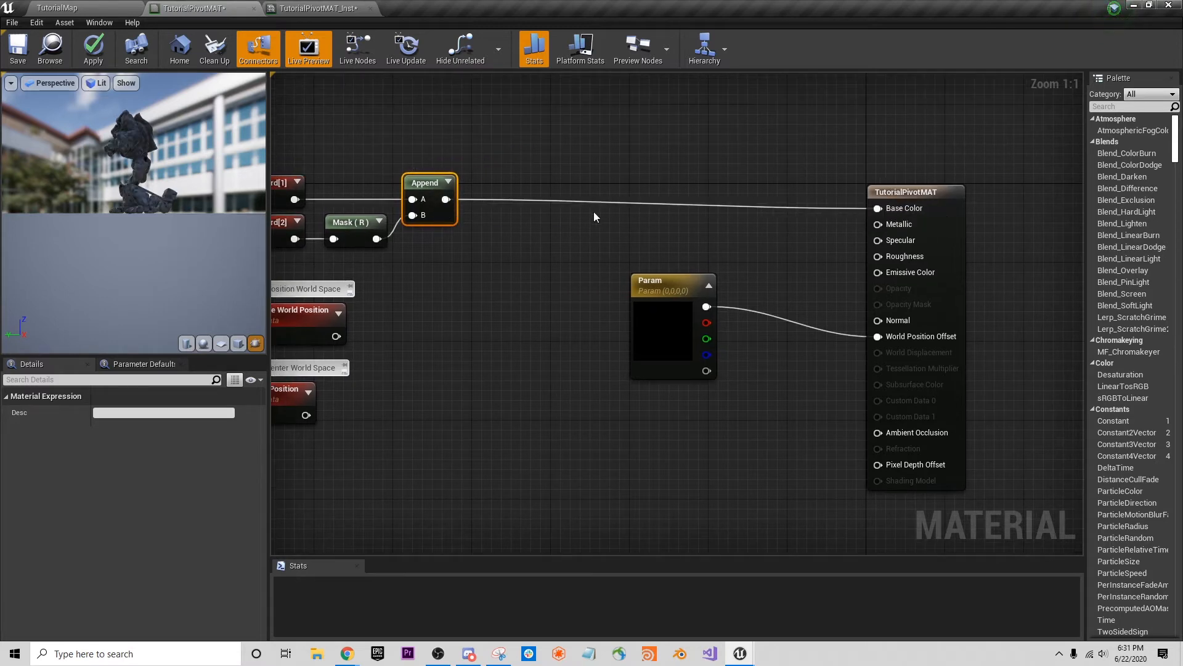
drag(117, 178, 160, 210)
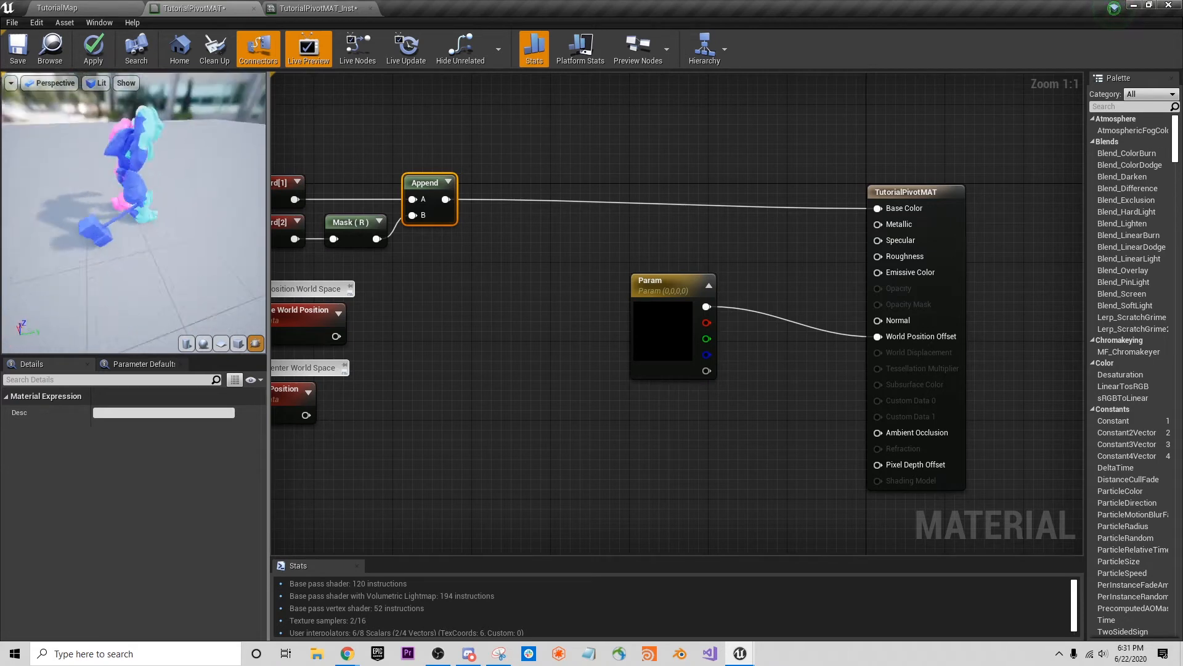
right_drag(435, 347, 507, 346)
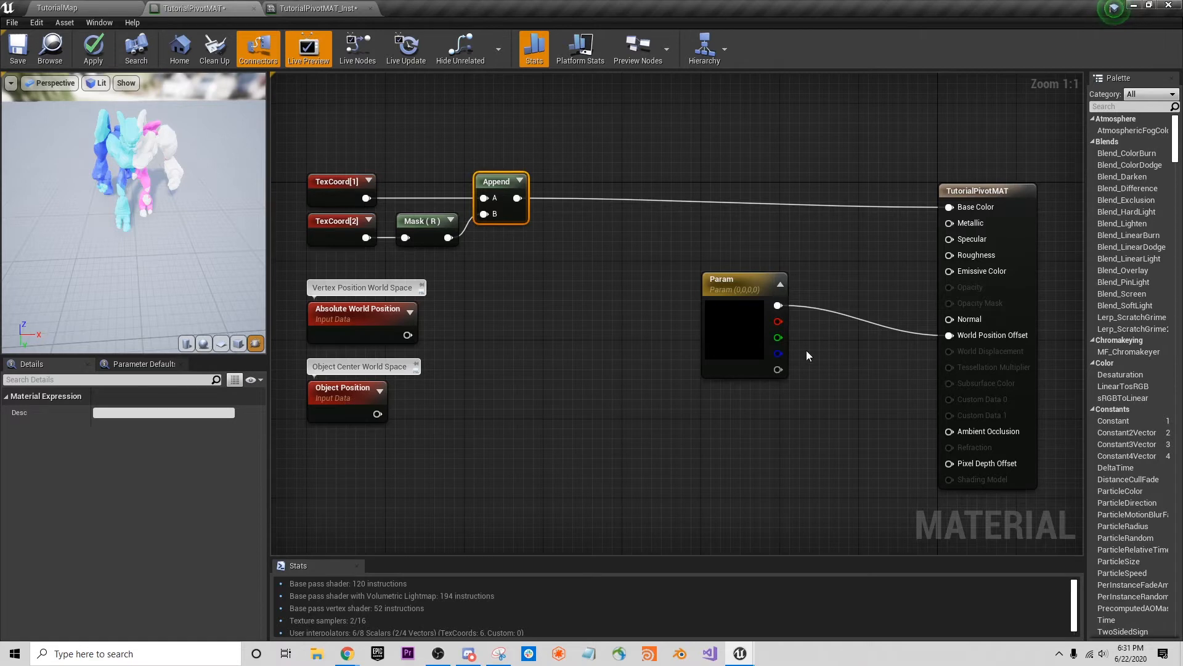
Delete the Param node and add a Subtract node with Absolute World Position in A and Object Position in B.
click(736, 285)
key(Delete)
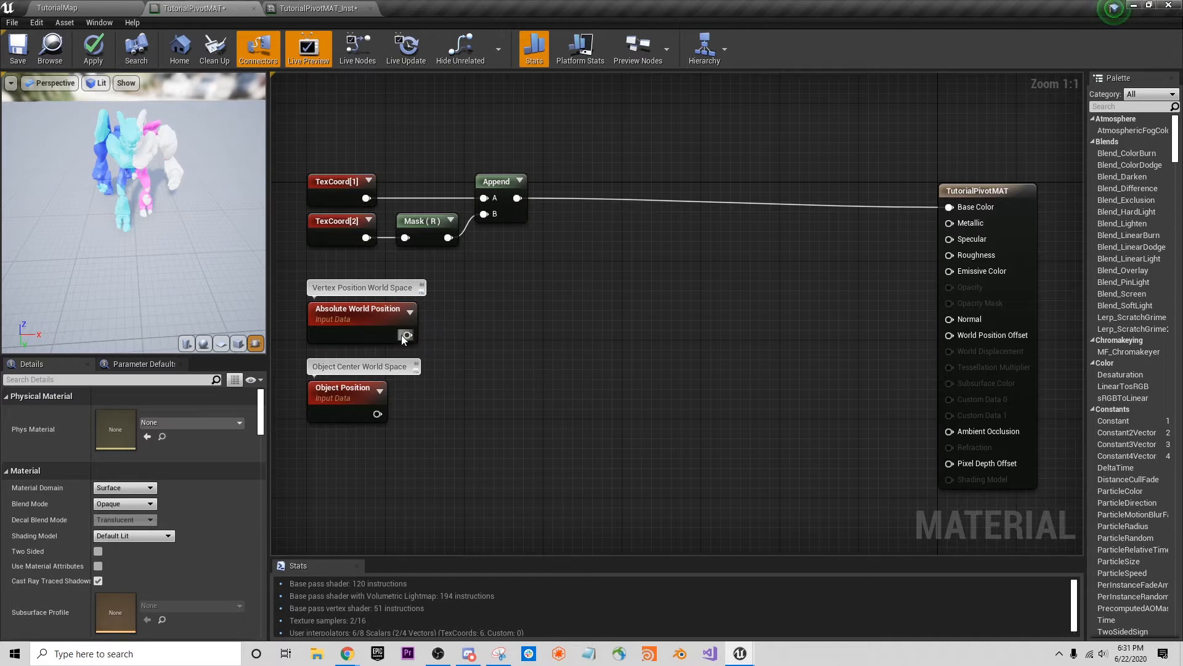
drag(407, 336, 541, 320)
text(subtra)
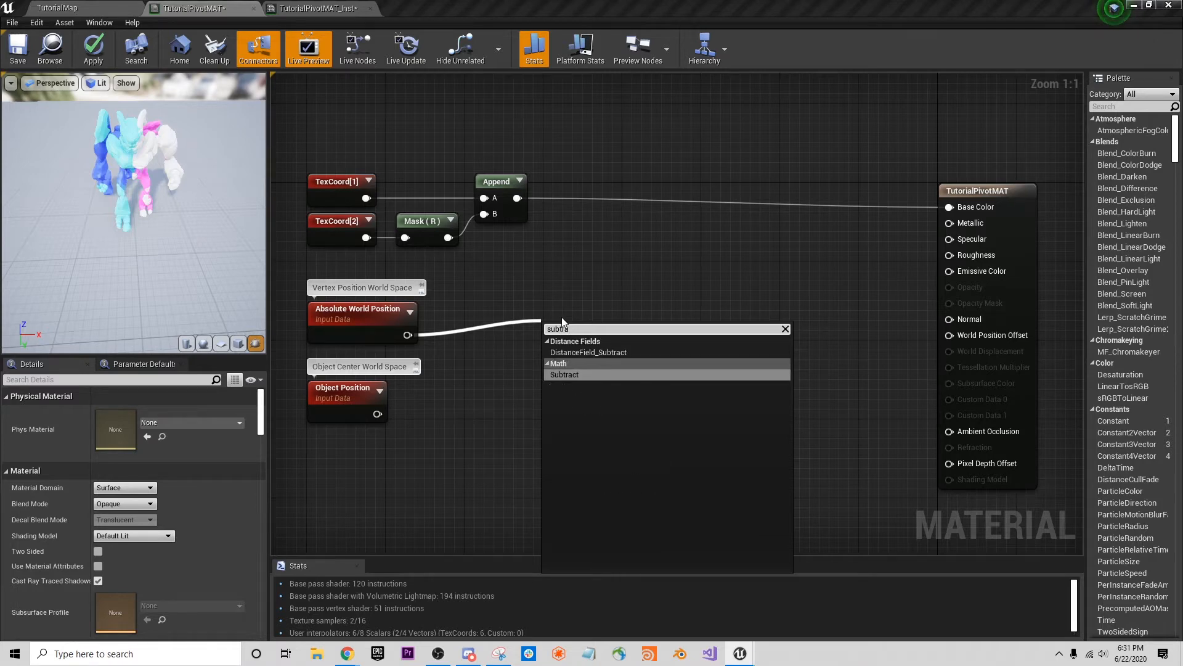
click(583, 374)
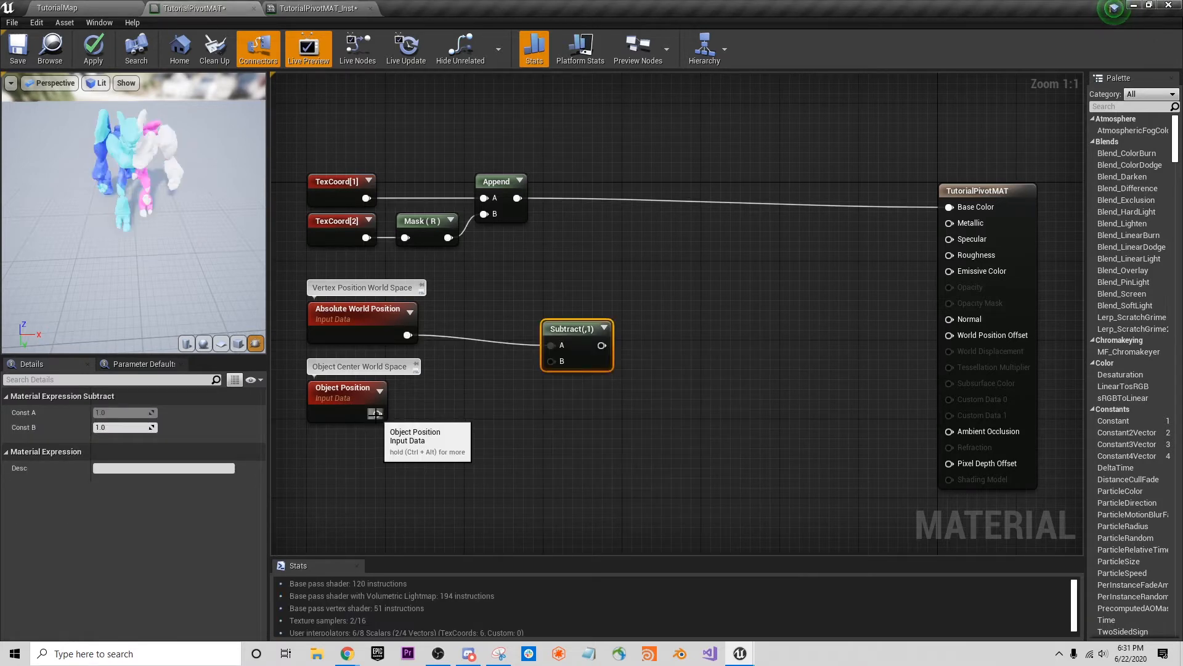
drag(375, 413, 551, 362)
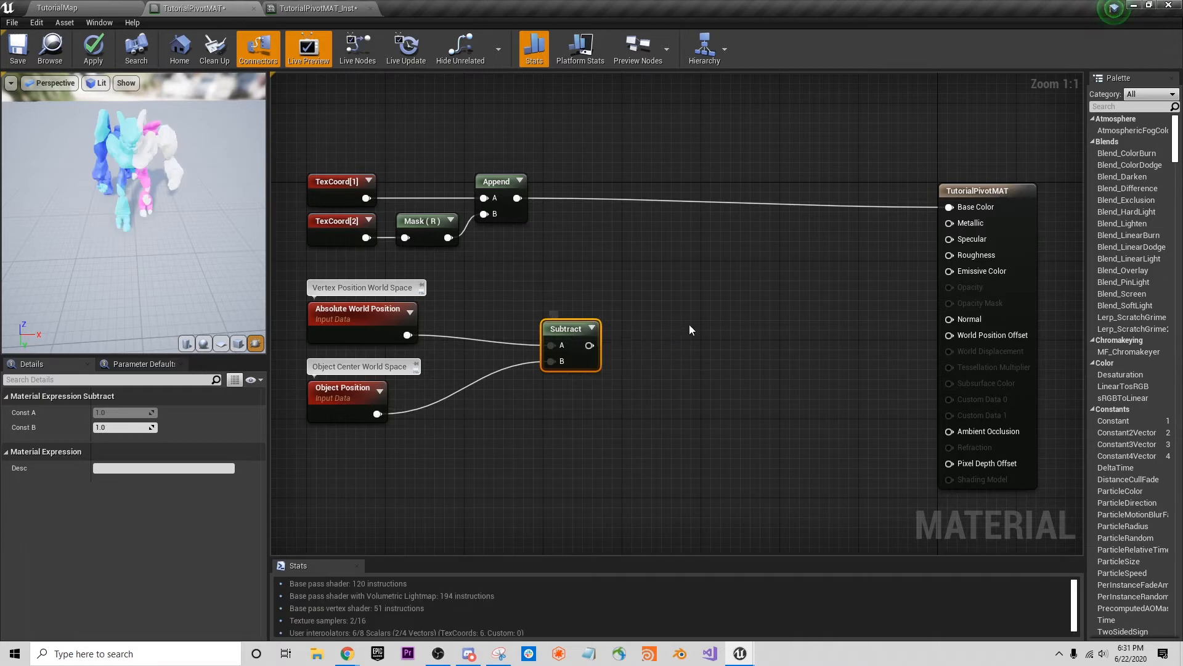
Add a scalar parameter named "Scale" below the Object Position node.
click(417, 505)
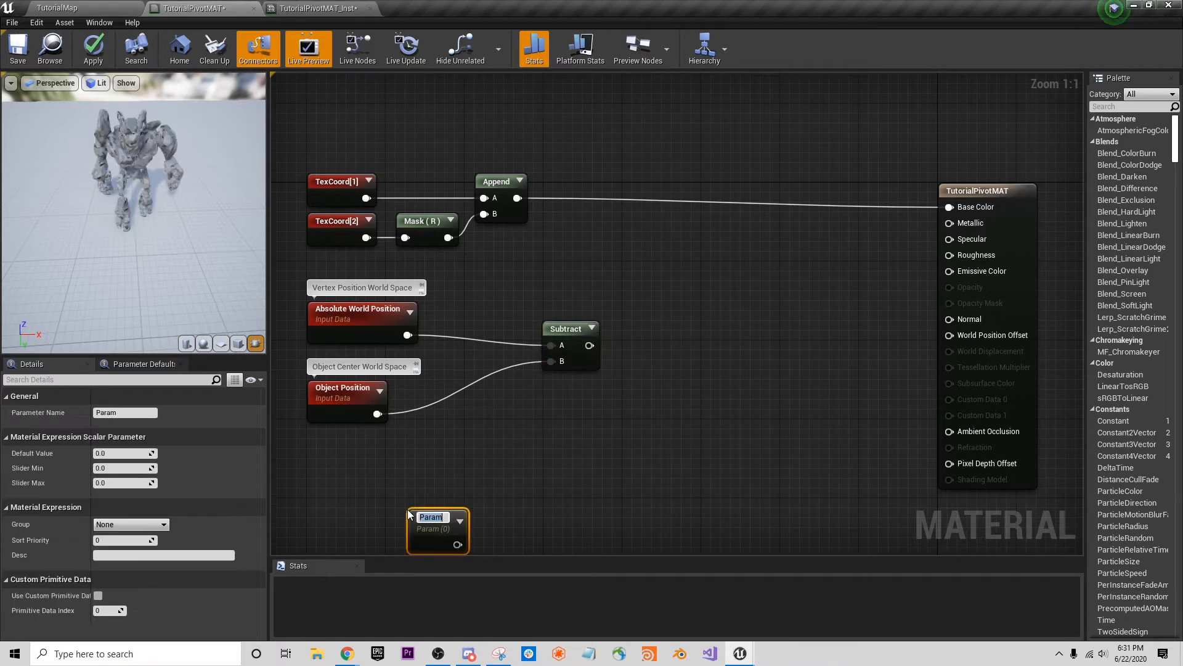
text(Scale)
key(Return)
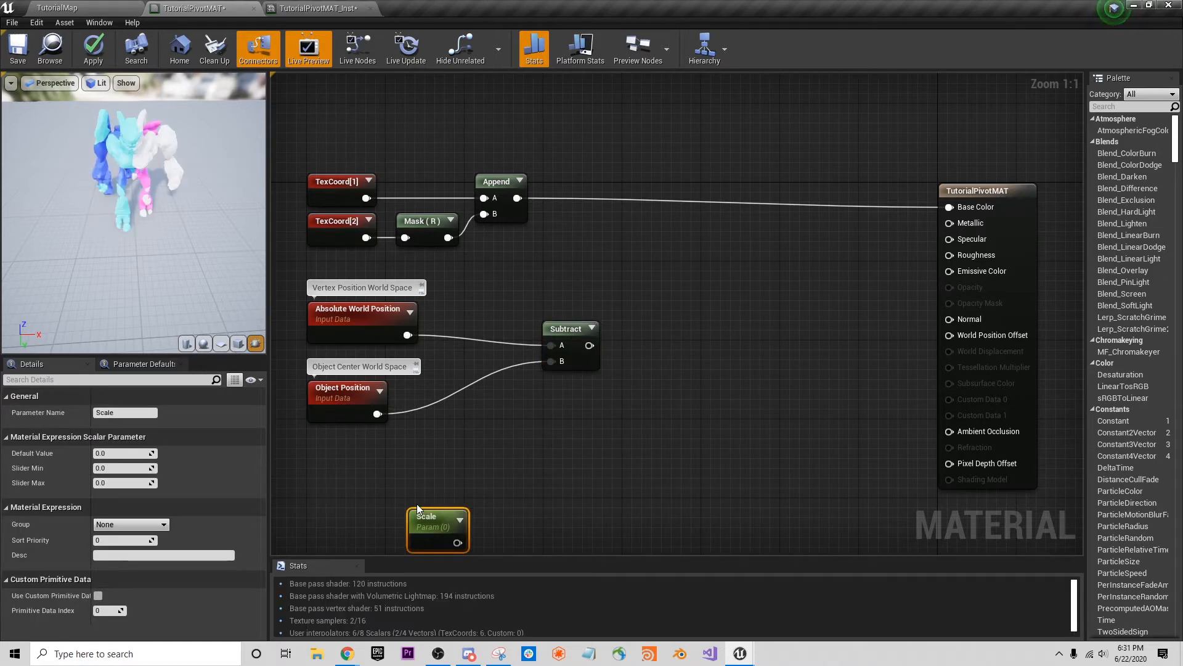
drag(439, 523, 436, 493)
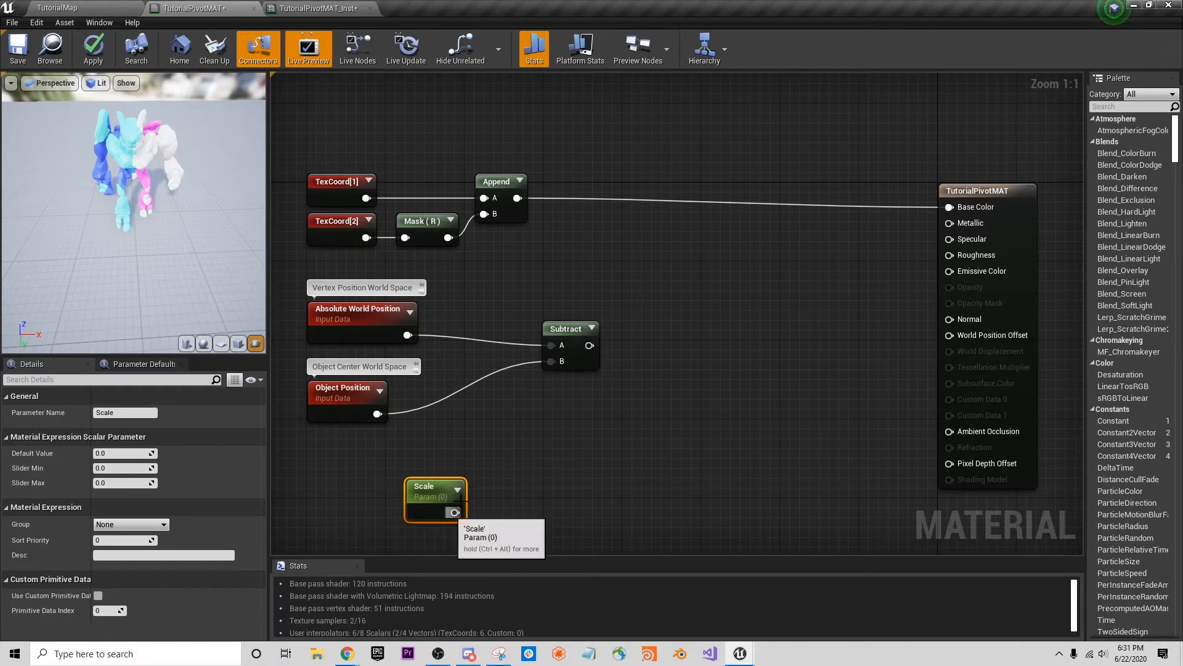
Multiply the Subtract result by Scale, feed the product into World Position Offset and apply the material.
click(585, 346)
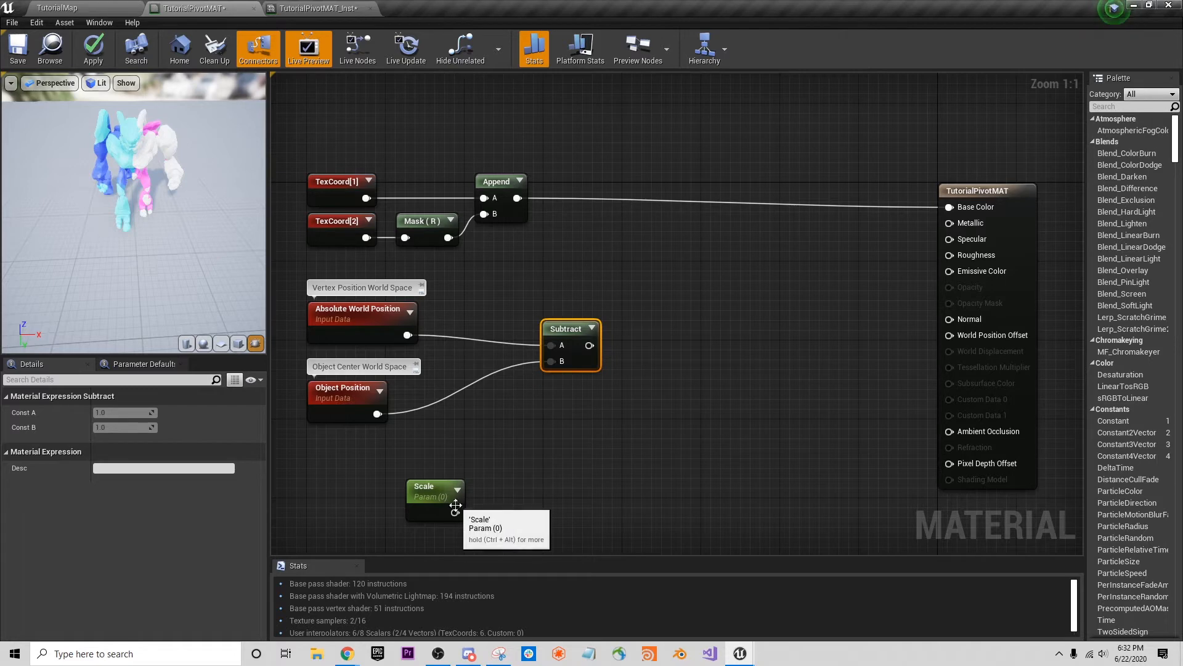
drag(589, 345, 630, 336)
text(mult)
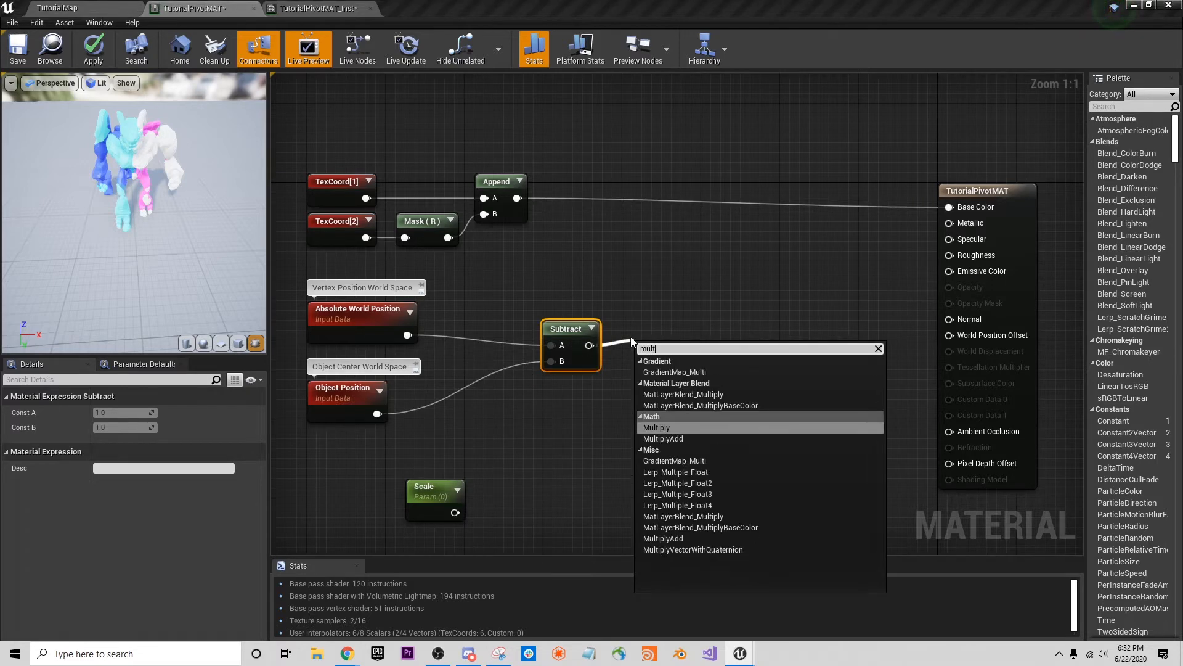
key(Return)
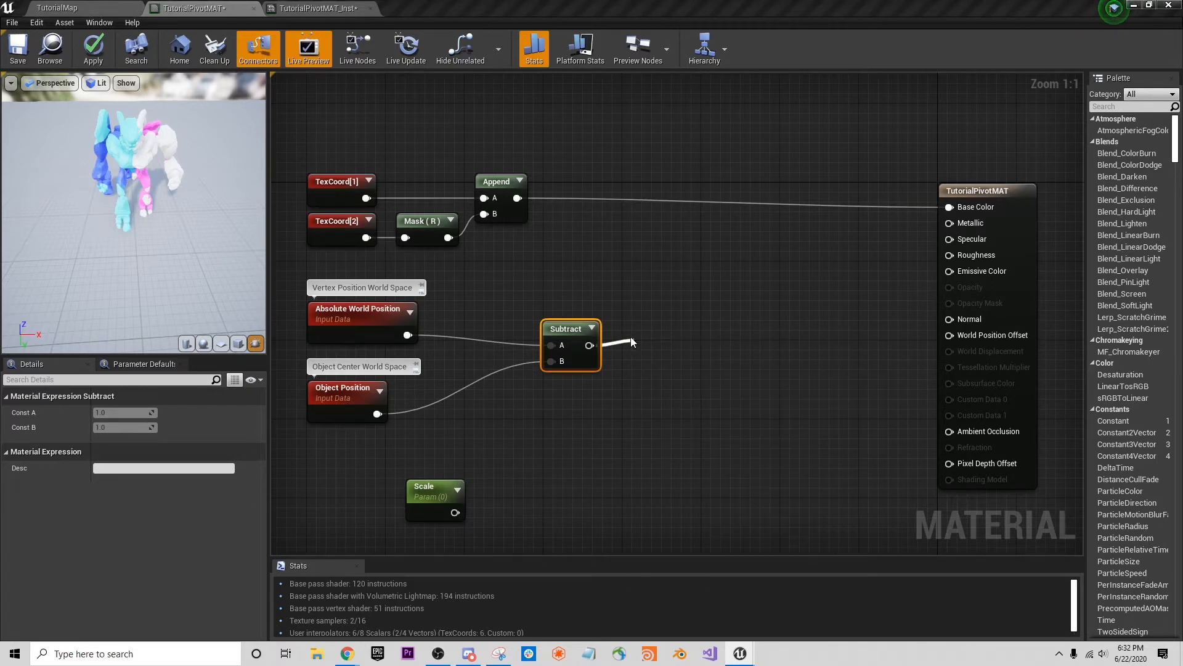
drag(455, 512, 950, 335)
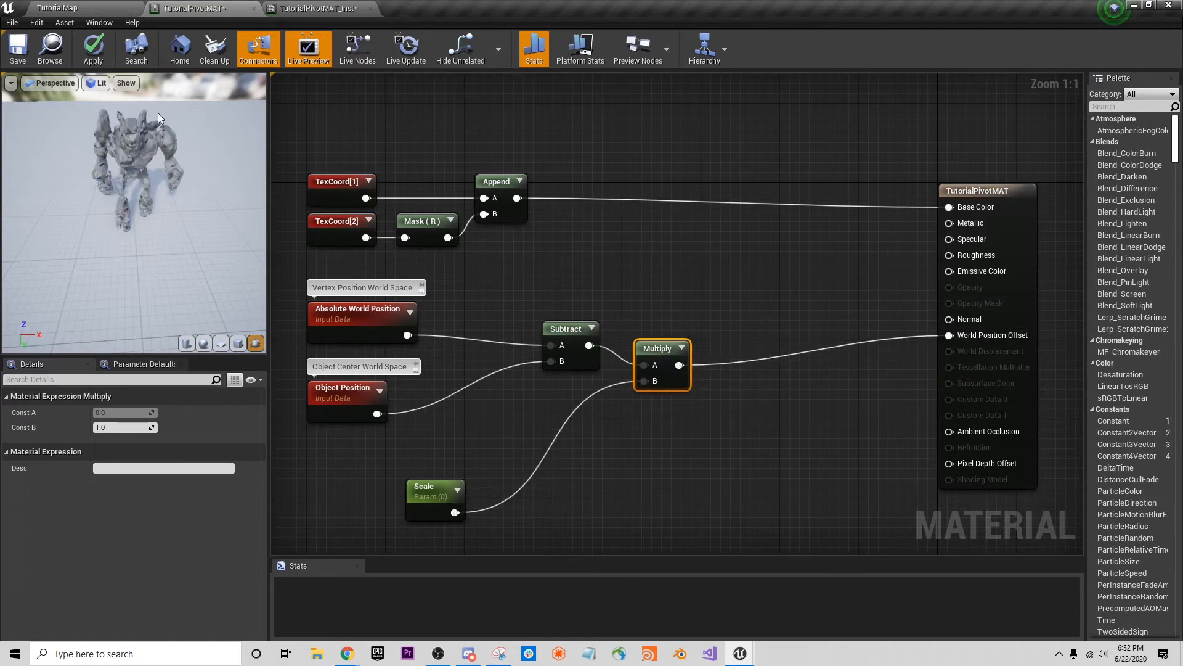
click(97, 59)
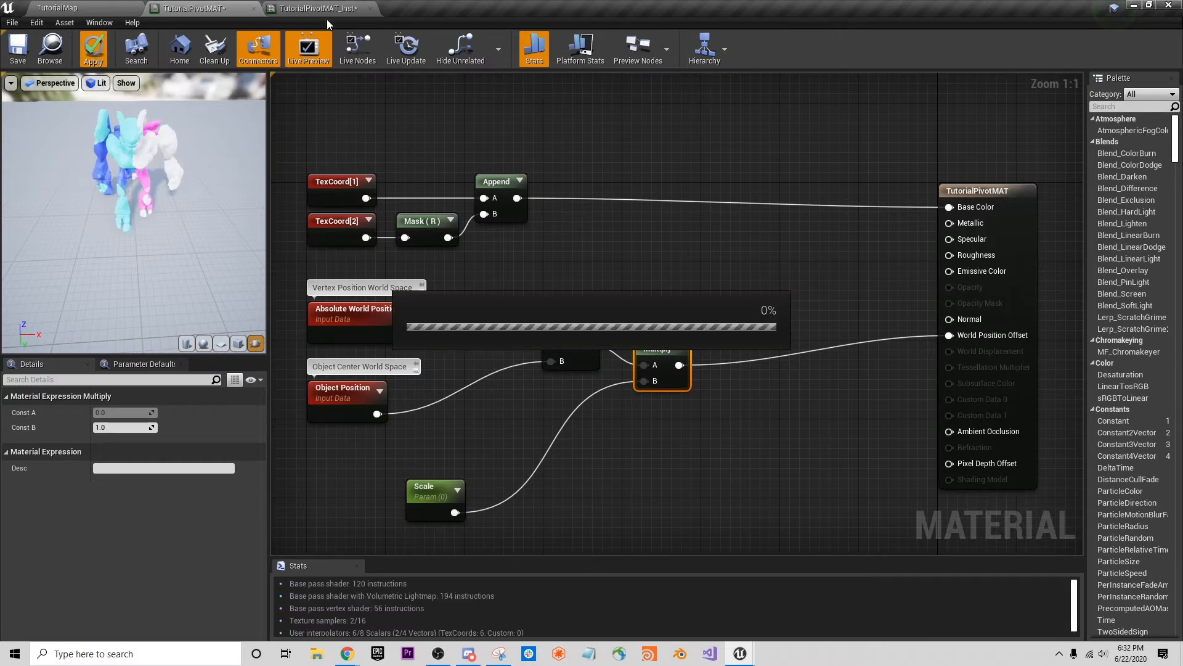
Enable the Scale override in TutorialPivotMAT_Inst and vary its value to test scaling the mesh, ending at about 0.045.
click(312, 8)
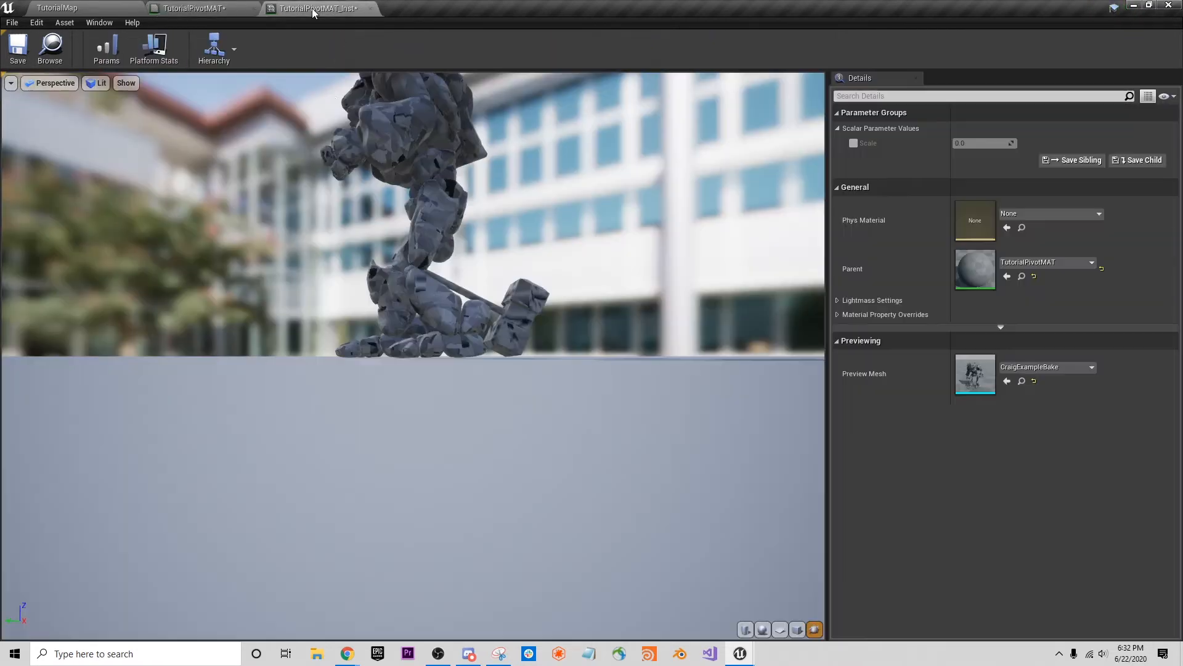
click(855, 143)
drag(458, 258, 641, 204)
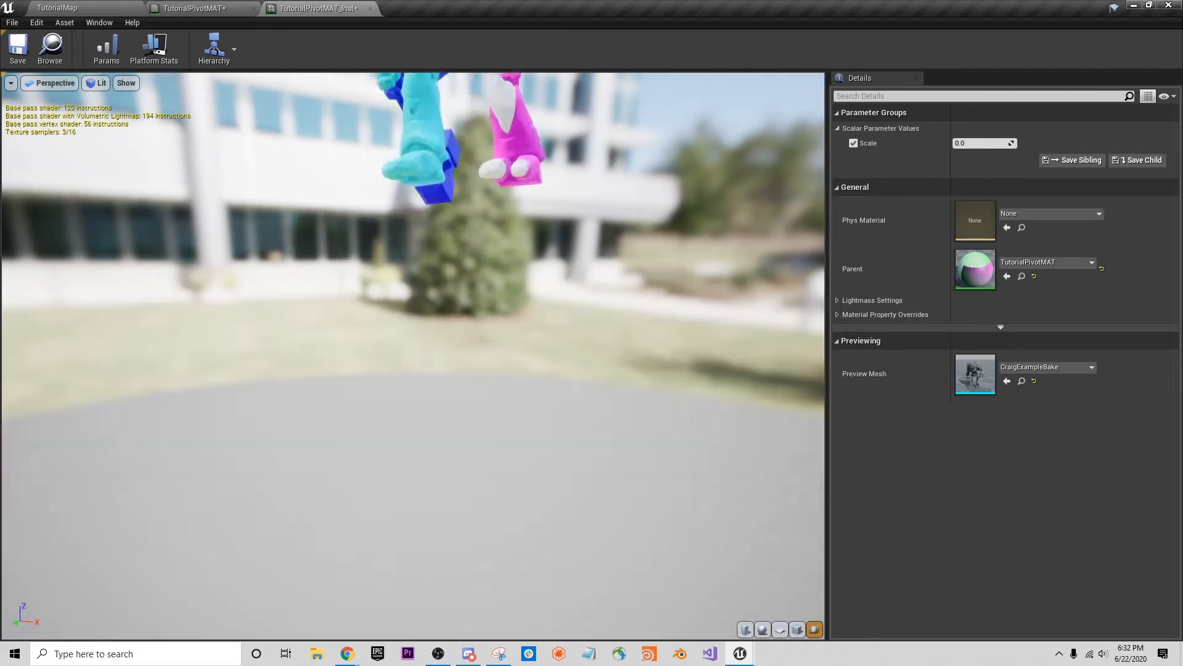
middle_drag(435, 296, 434, 181)
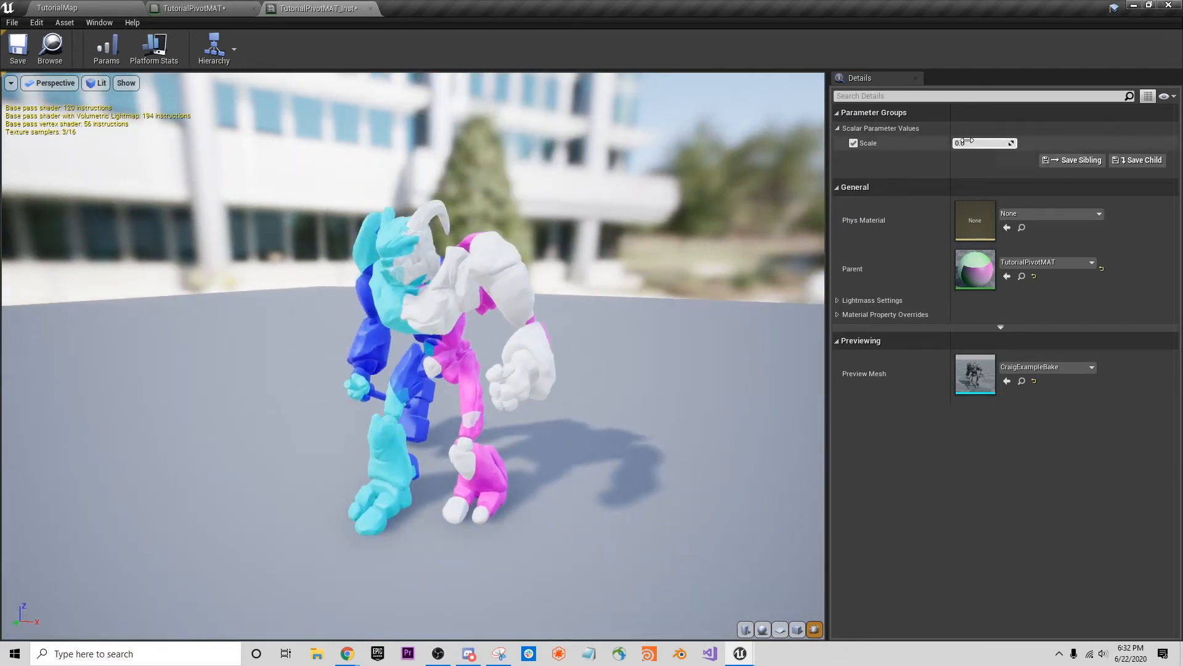
drag(968, 143, 498, 208)
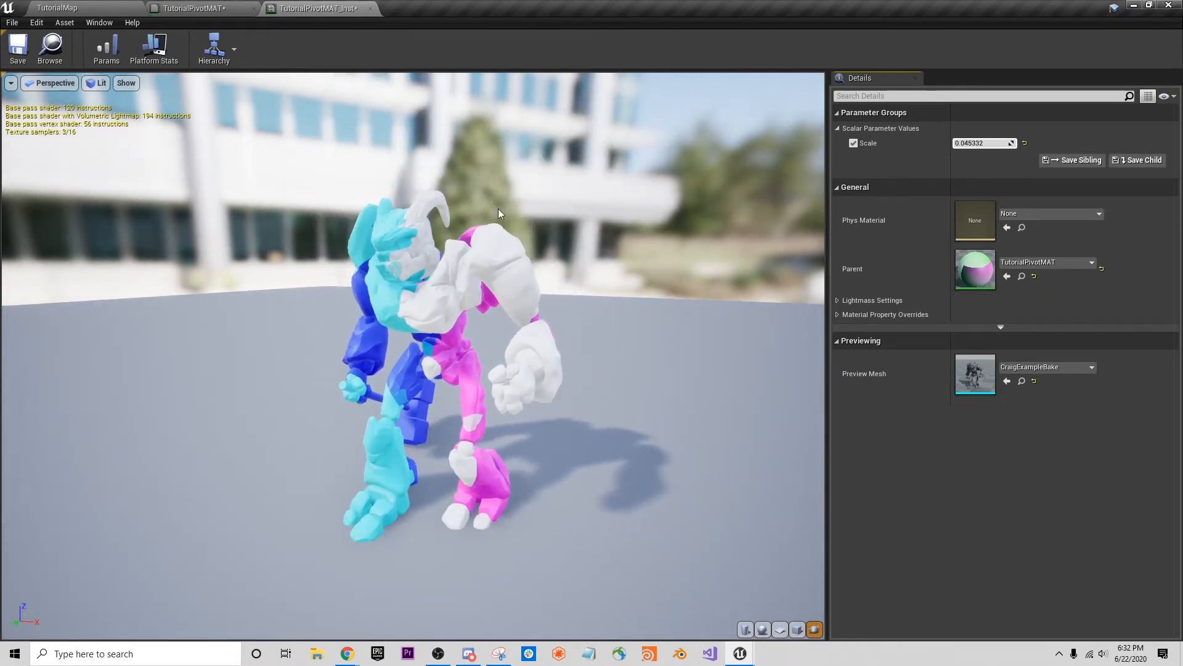
In TutorialPivotMAT, replace Absolute World Position with the Append output as the Subtract node's A input and apply the material.
click(194, 11)
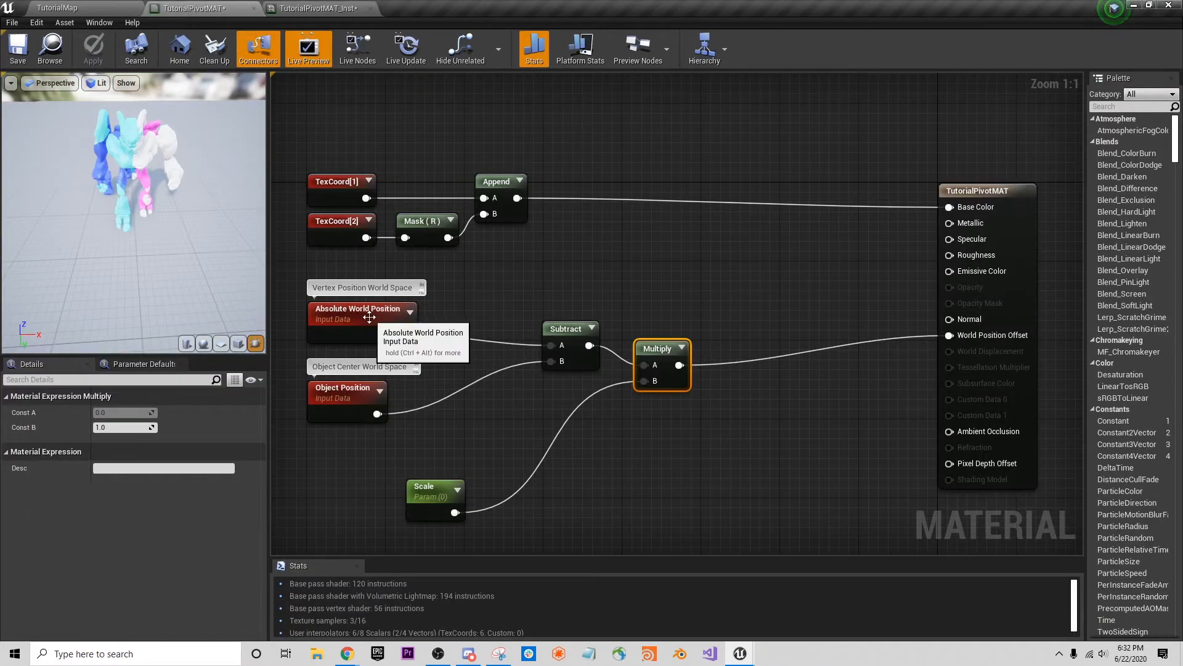
mouse_move(359, 317)
mouse_down()
mouse_move(378, 316)
mouse_move(359, 316)
mouse_up()
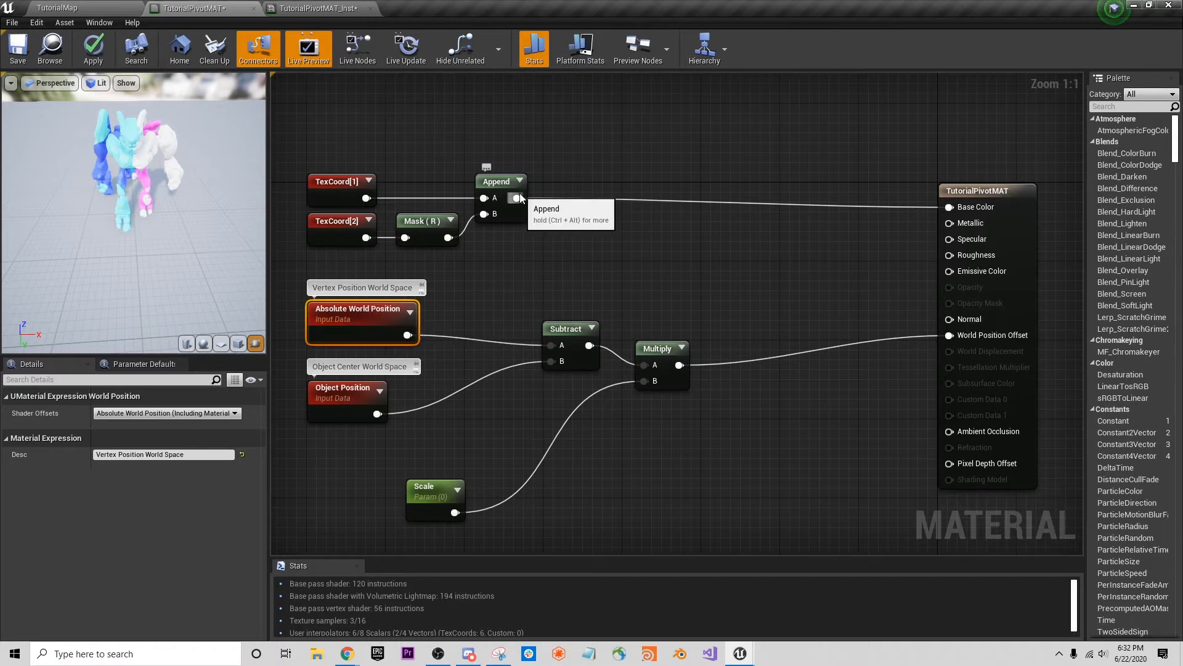
drag(518, 197, 550, 345)
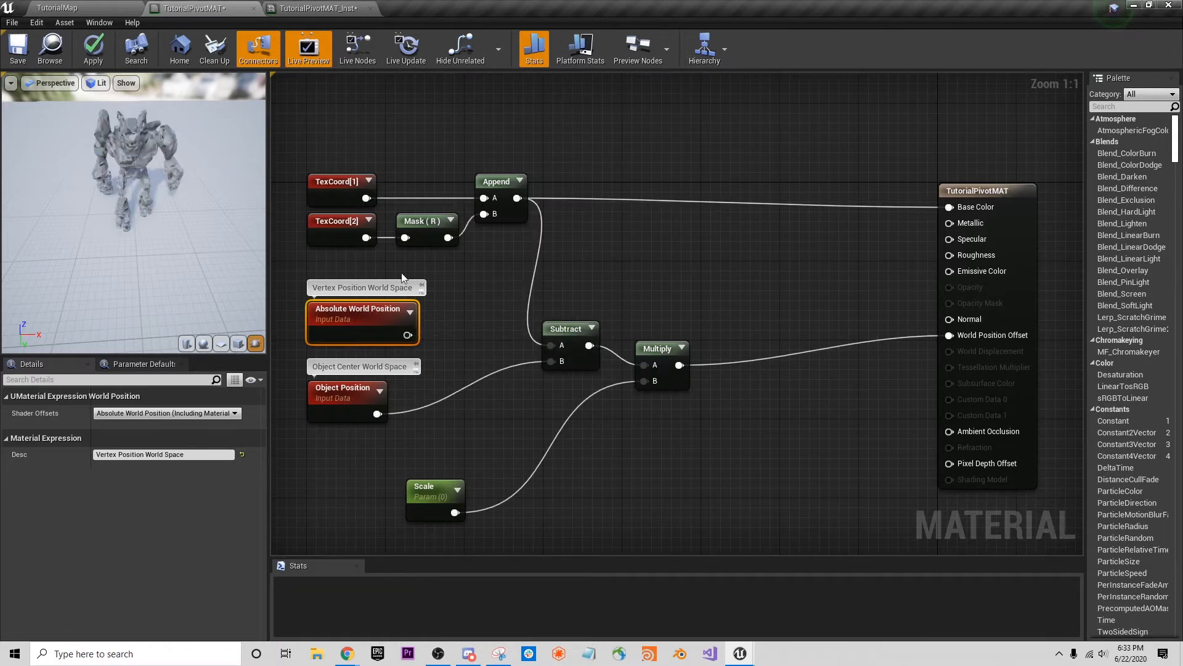
click(93, 48)
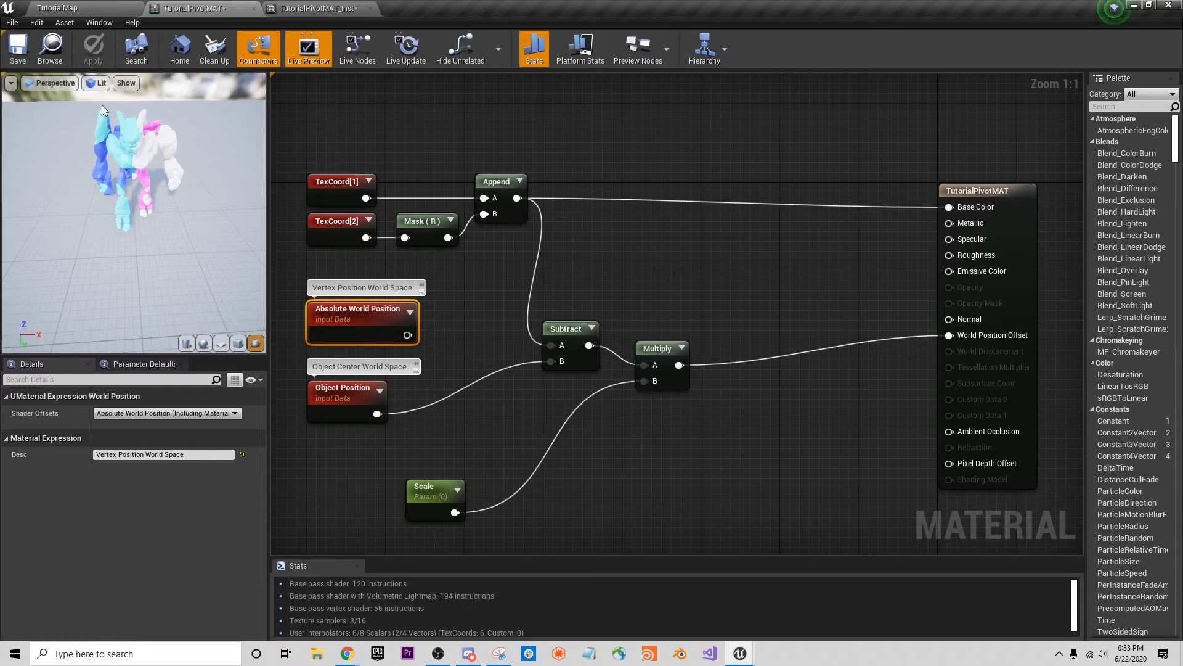
Vary the Scale override in TutorialPivotMAT_Inst, ending at about 0.98, and inspect the separated mesh pieces from several angles.
click(311, 8)
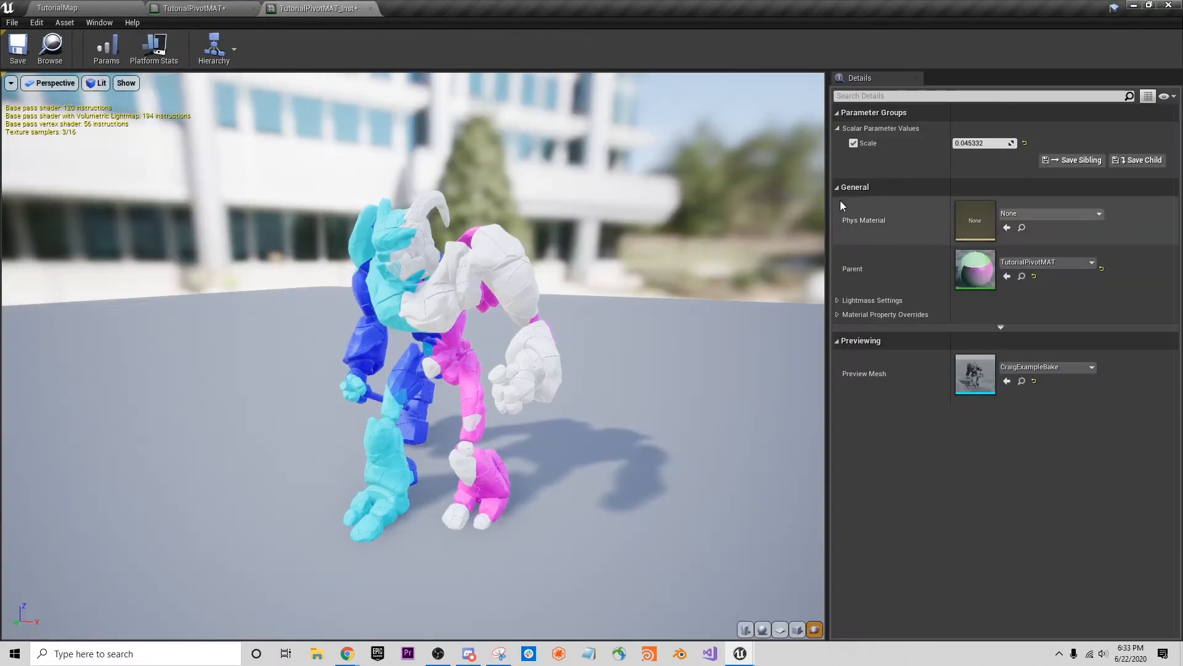
drag(981, 143, 1078, 143)
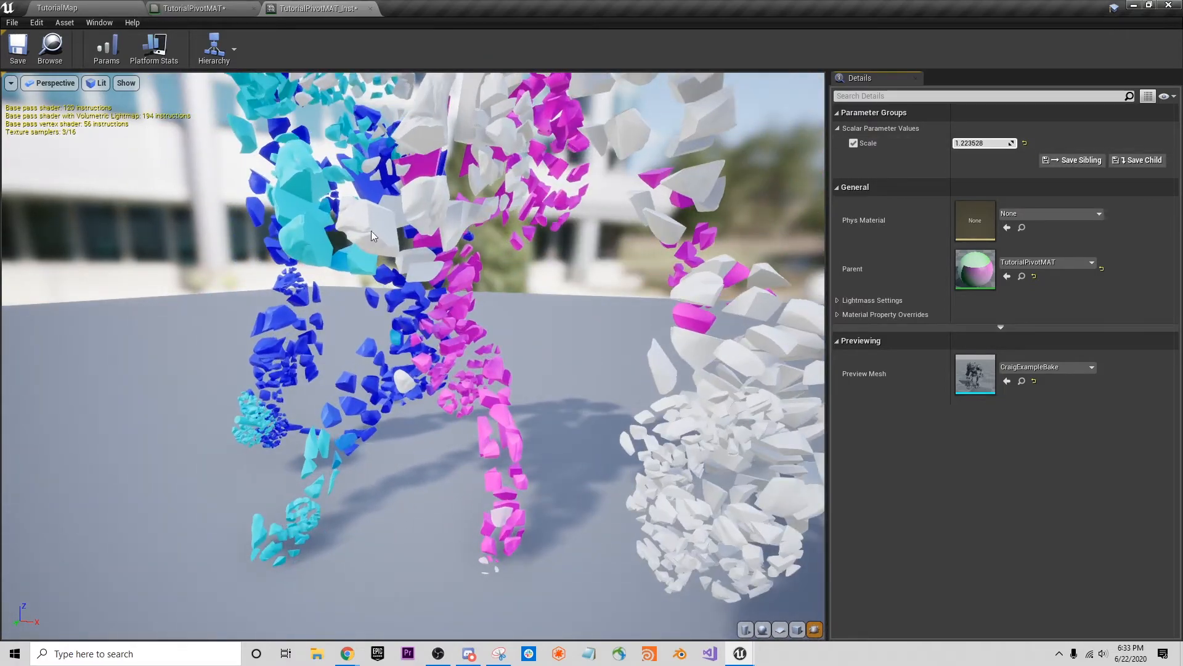
mouse_move(986, 143)
mouse_down()
mouse_move(1085, 143)
mouse_move(1011, 143)
mouse_up()
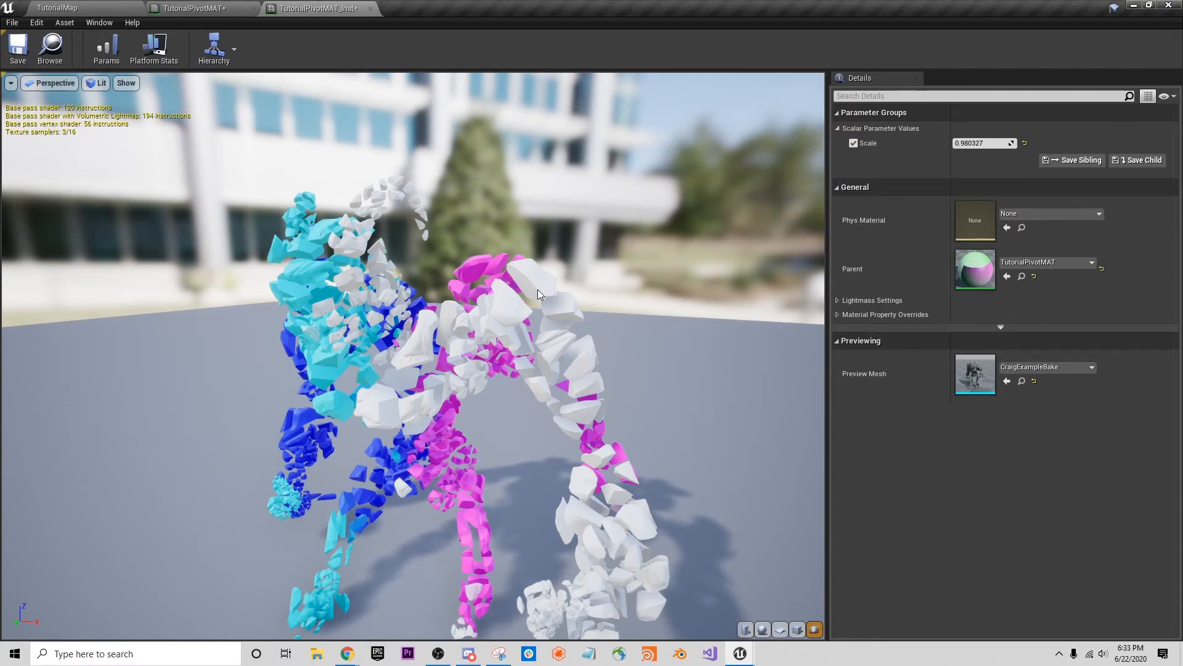
mouse_move(527, 275)
mouse_down()
mouse_move(549, 271)
mouse_move(552, 333)
mouse_move(561, 265)
mouse_move(536, 281)
mouse_up()
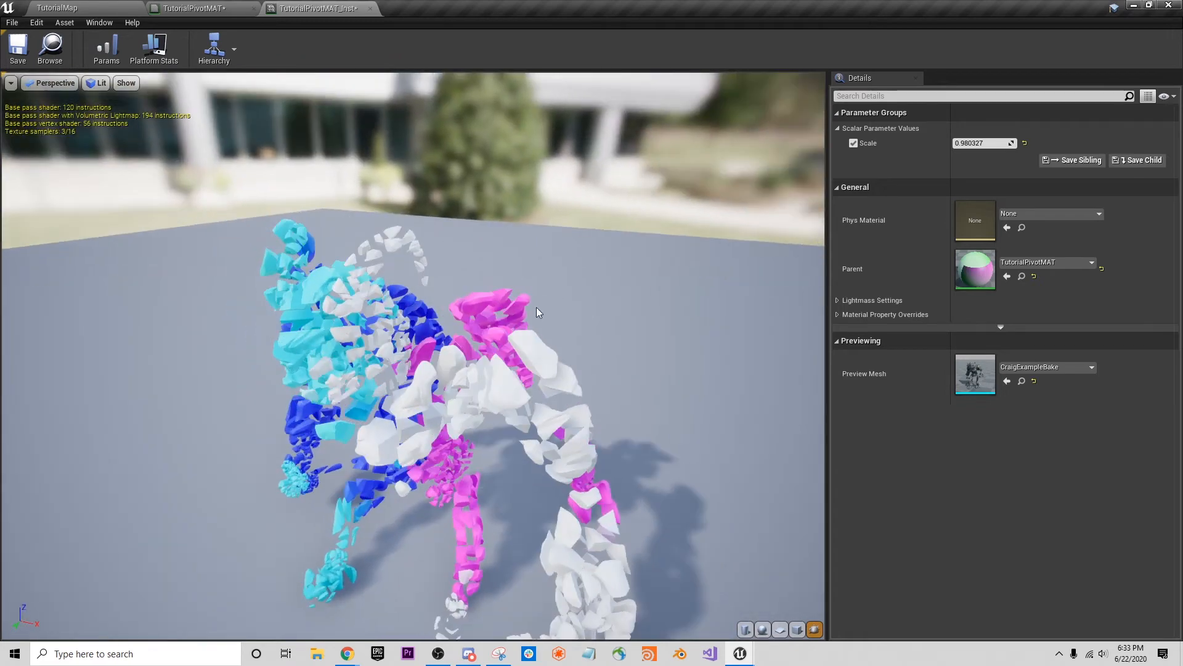
drag(484, 359, 578, 319)
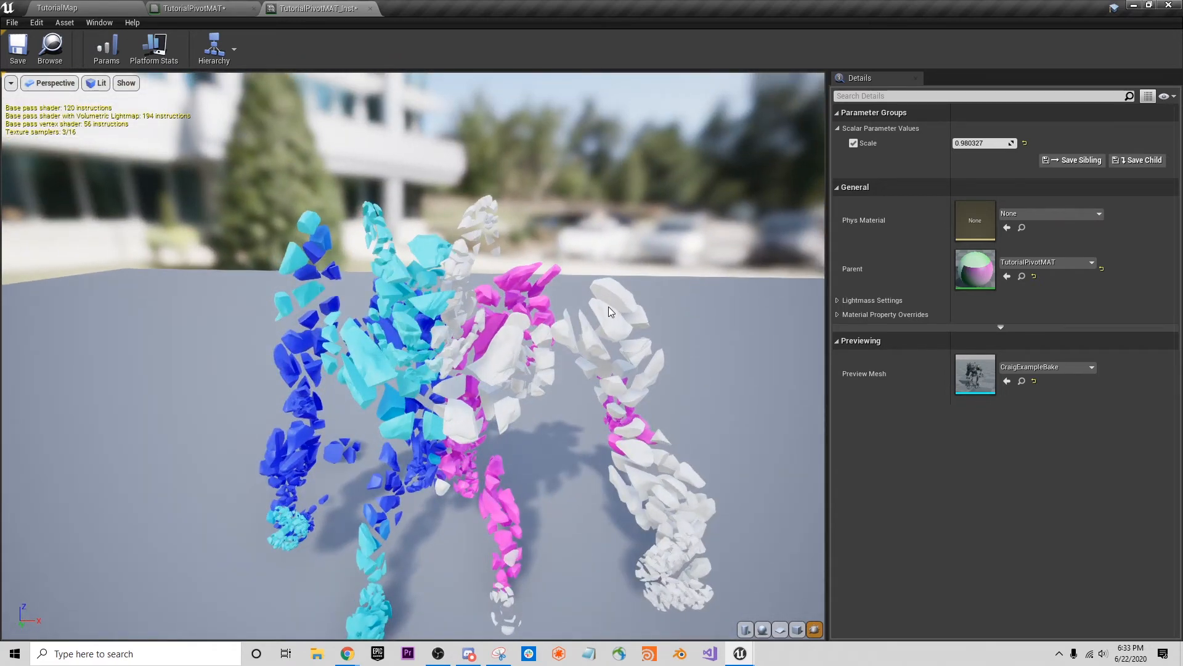
drag(613, 292, 588, 312)
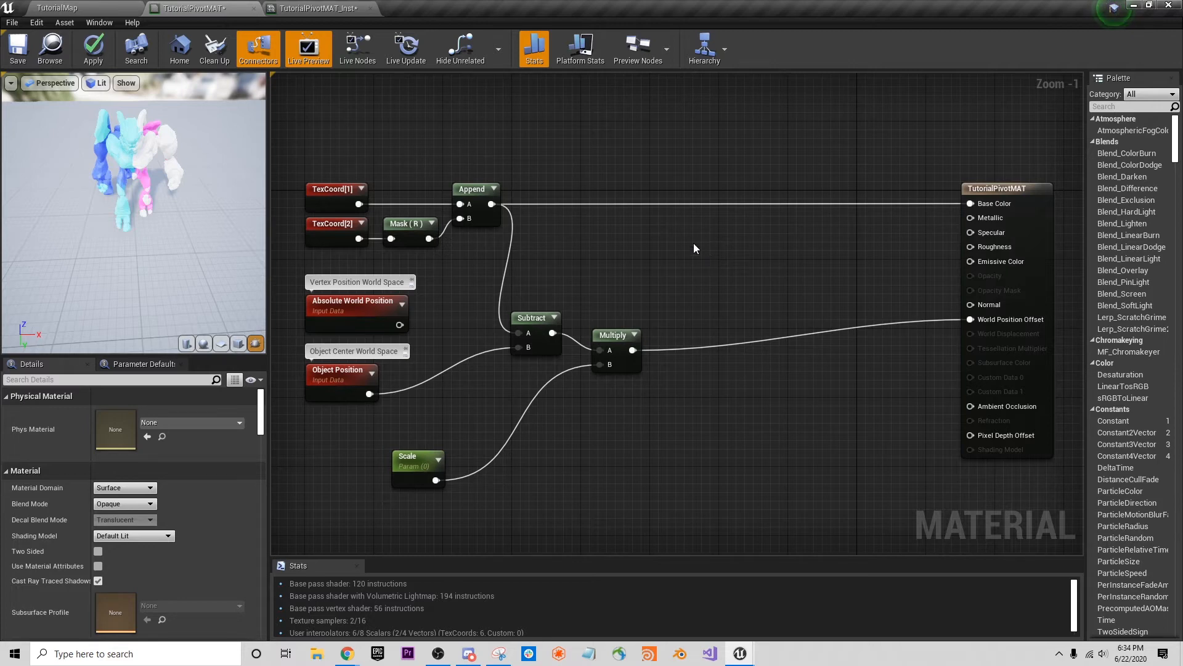
Add a RotateAboutAxis node to the TutorialPivotMAT graph, placed between the Append node and the material output.
right_click(694, 245)
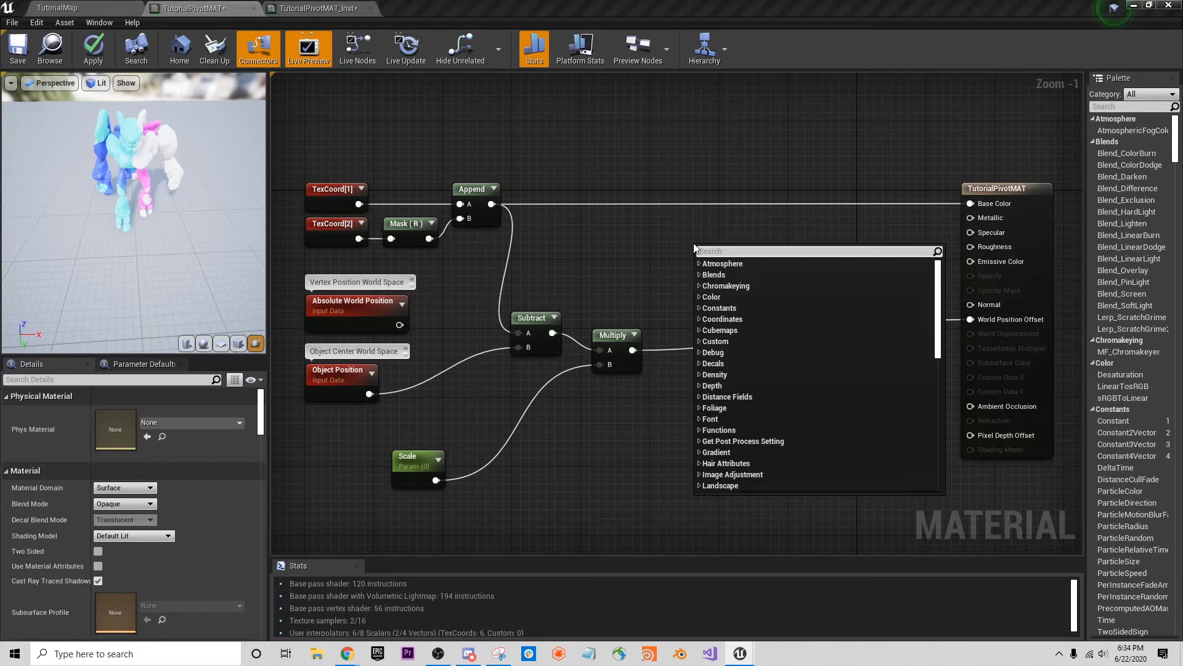
text(rotate)
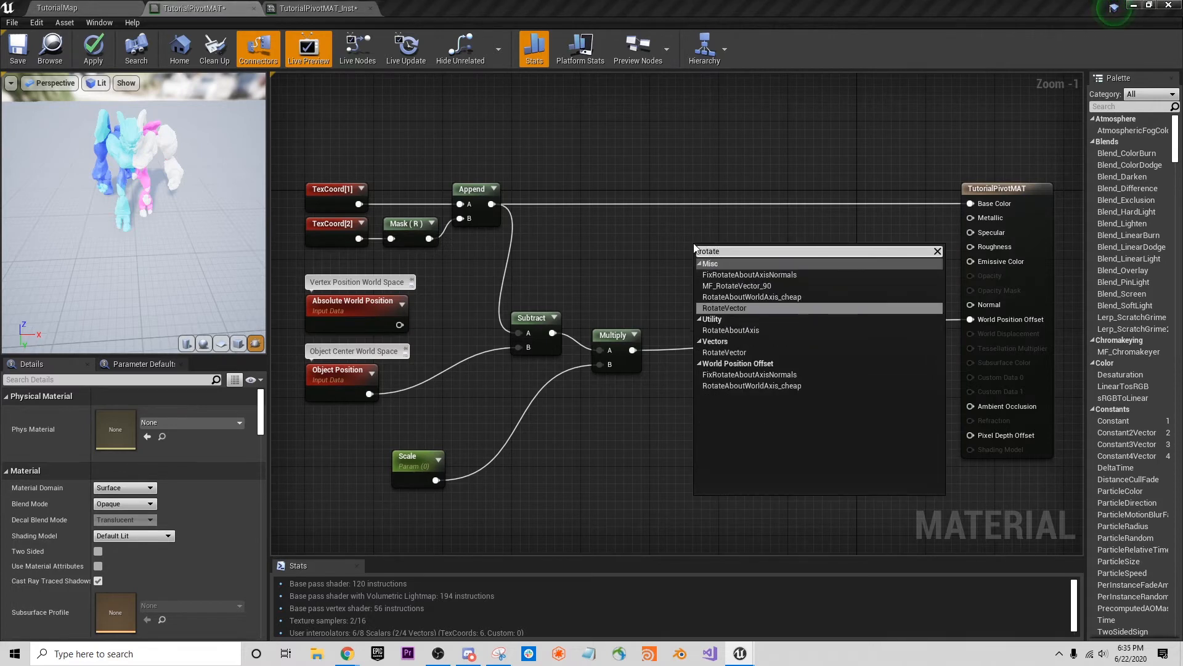
click(732, 330)
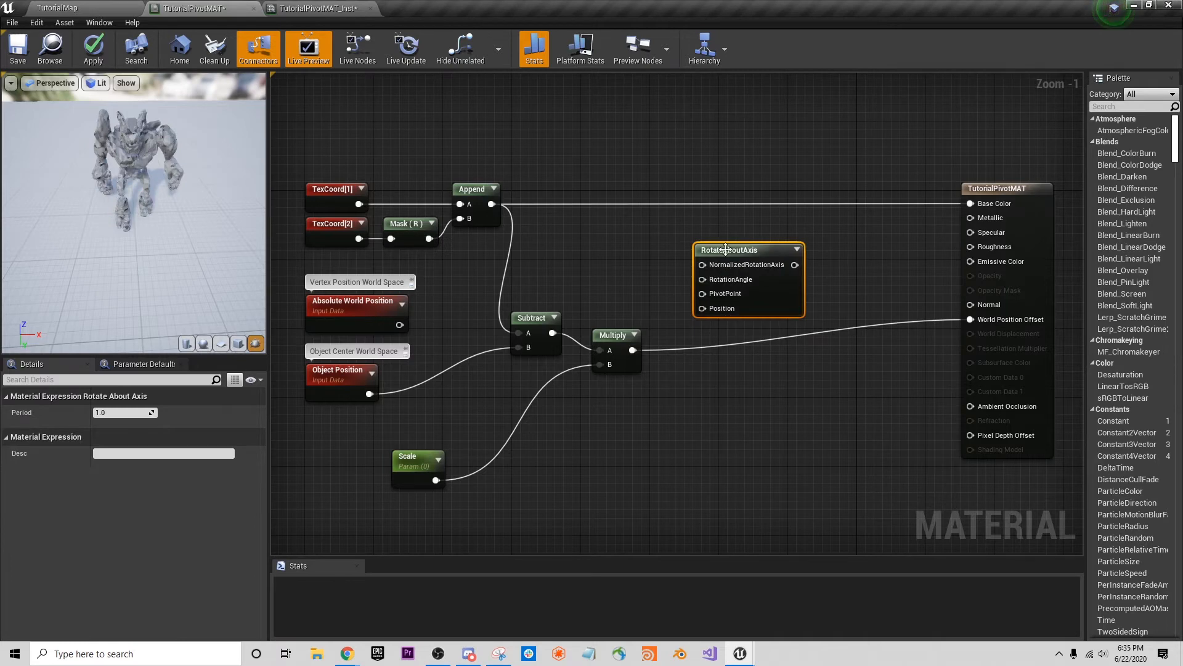
drag(724, 237, 652, 213)
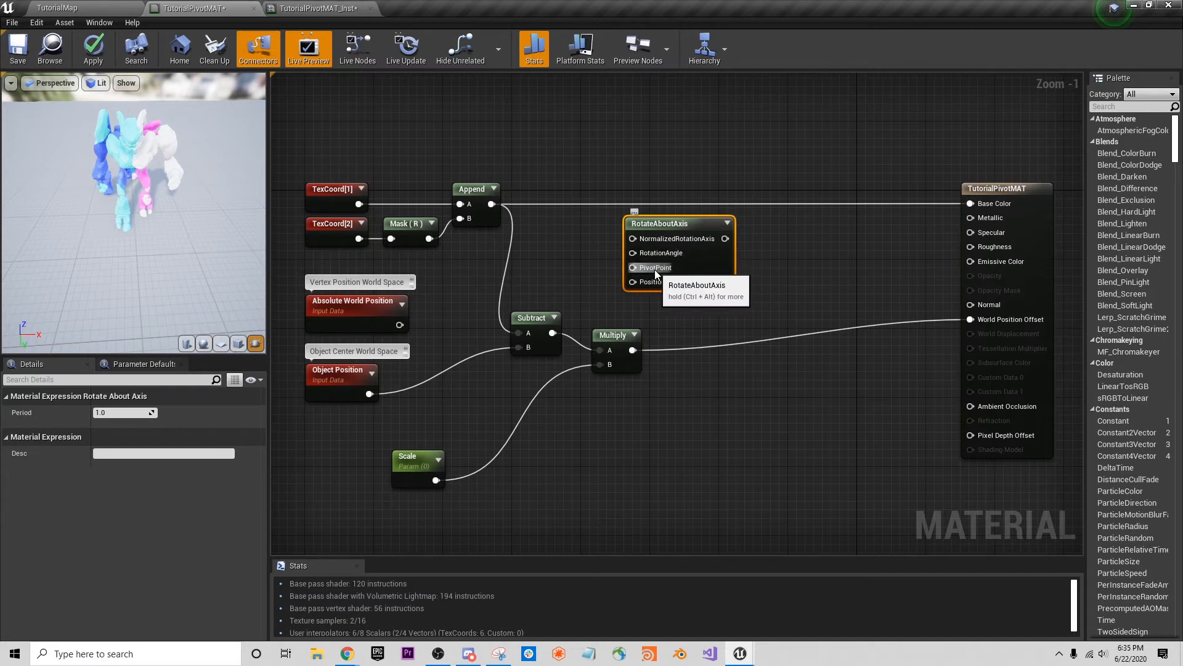
drag(628, 277, 654, 278)
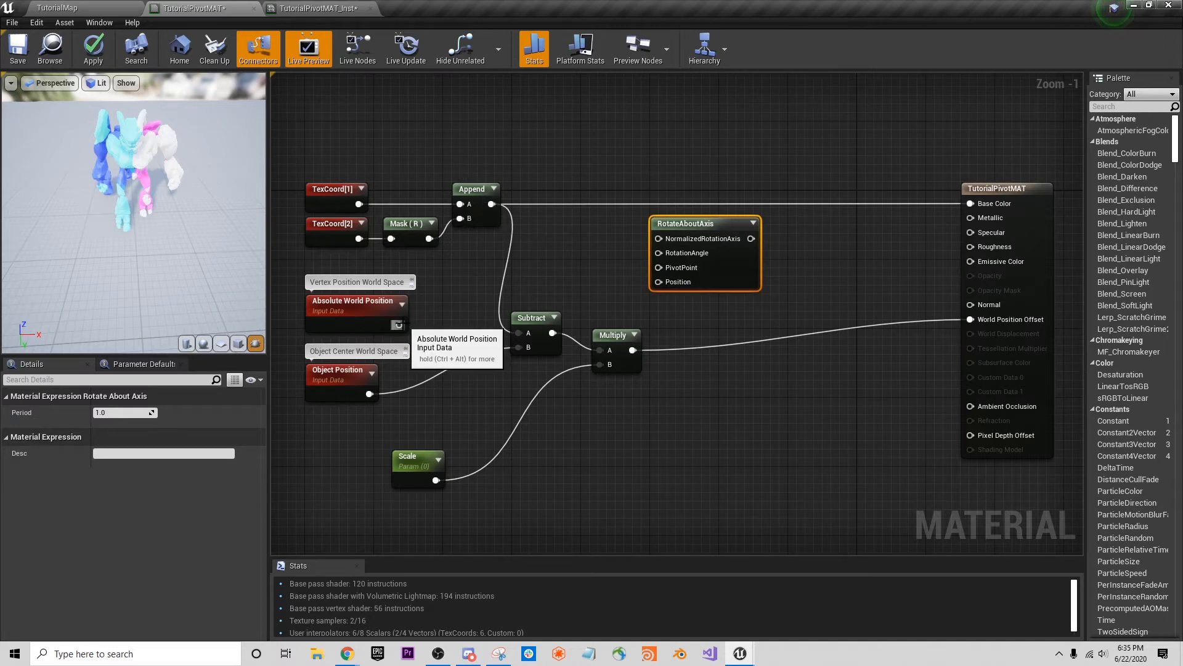
Connect Absolute World Position to the Position input of RotateAboutAxis and the Append output to its PivotPoint.
drag(400, 325, 658, 281)
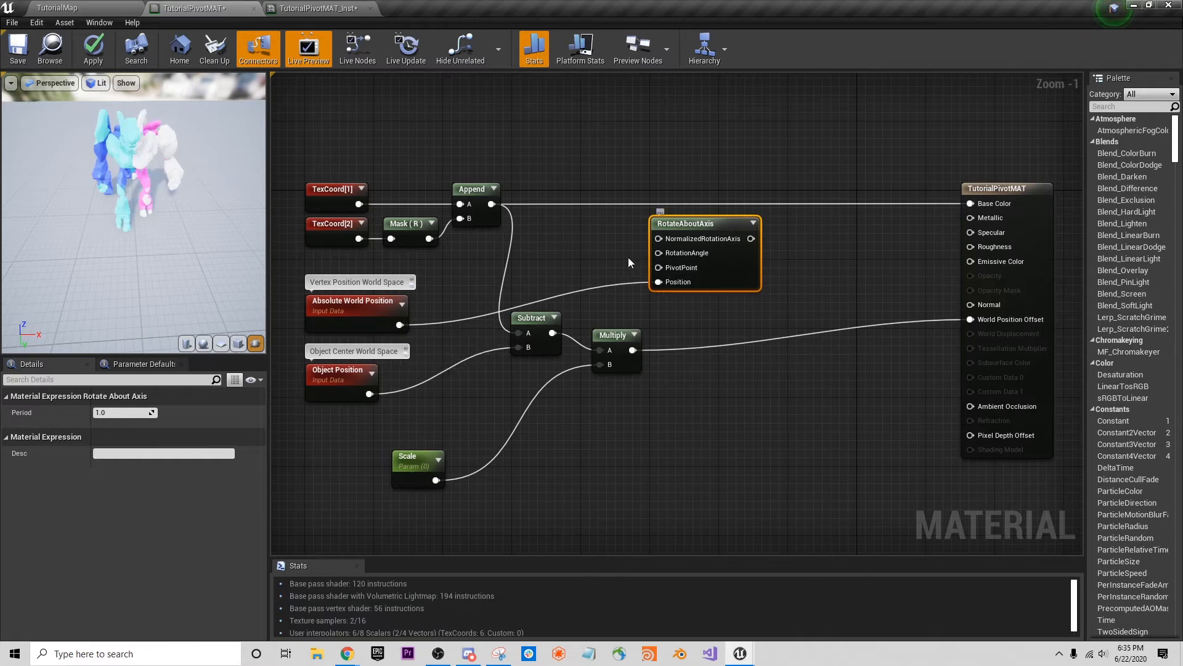
drag(491, 205, 442, 115)
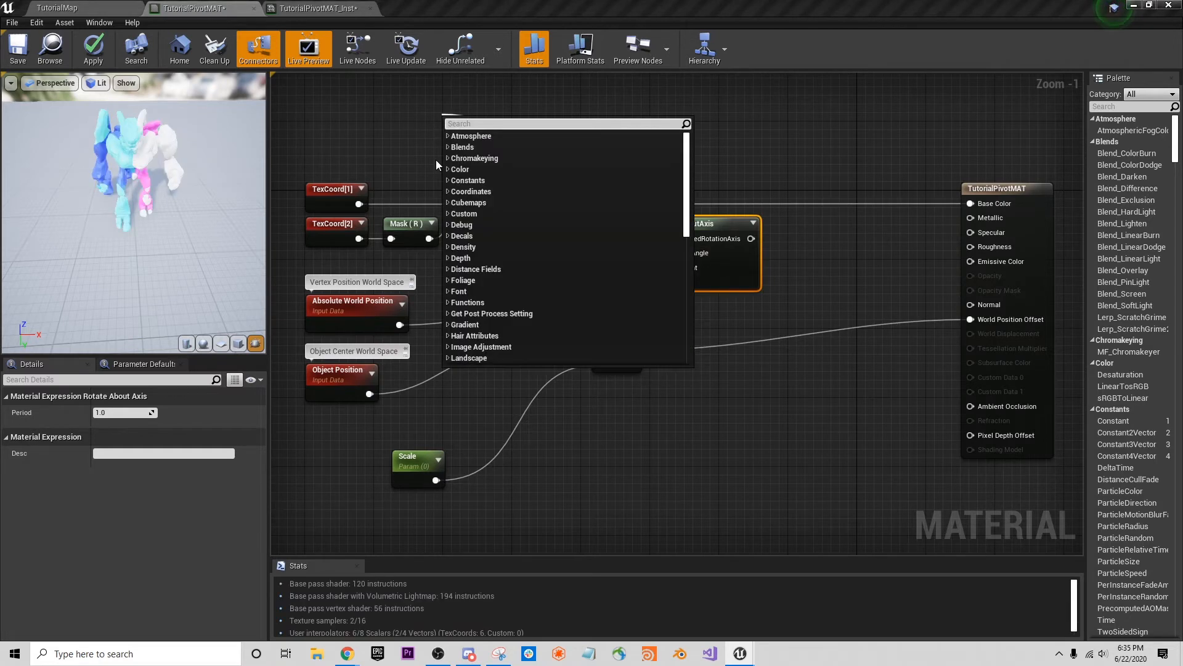
click(417, 167)
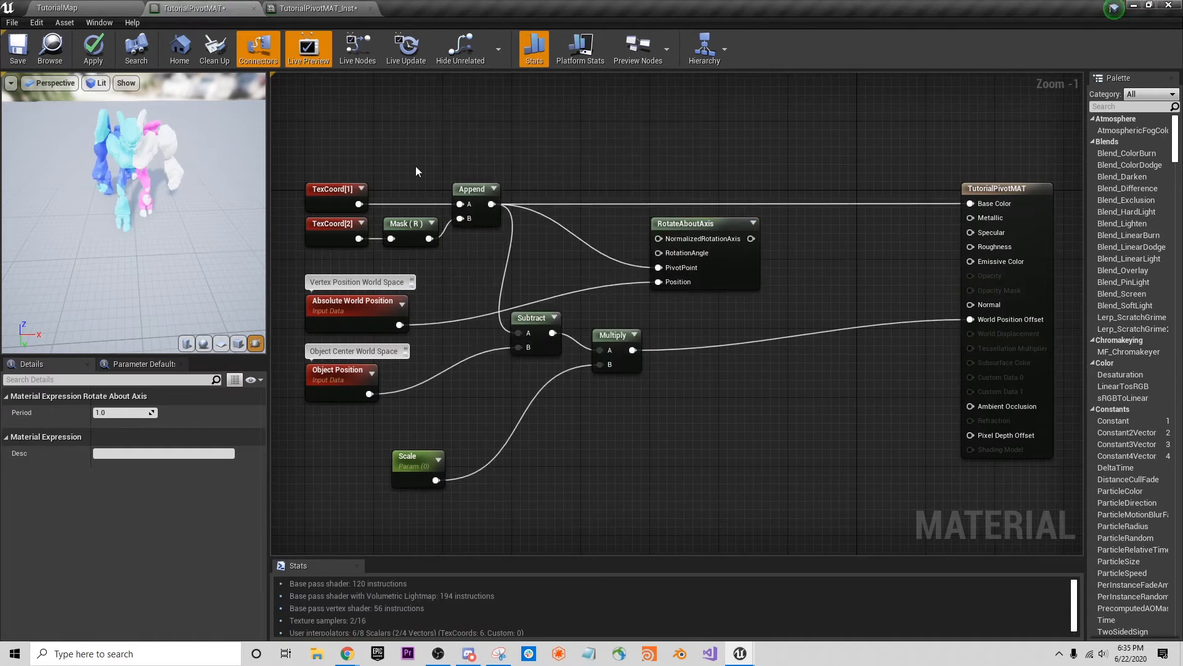
Add a scalar parameter named "Rotation" above the Append node and connect it to the RotationAngle input of RotateAboutAxis.
key(s)
click(428, 116)
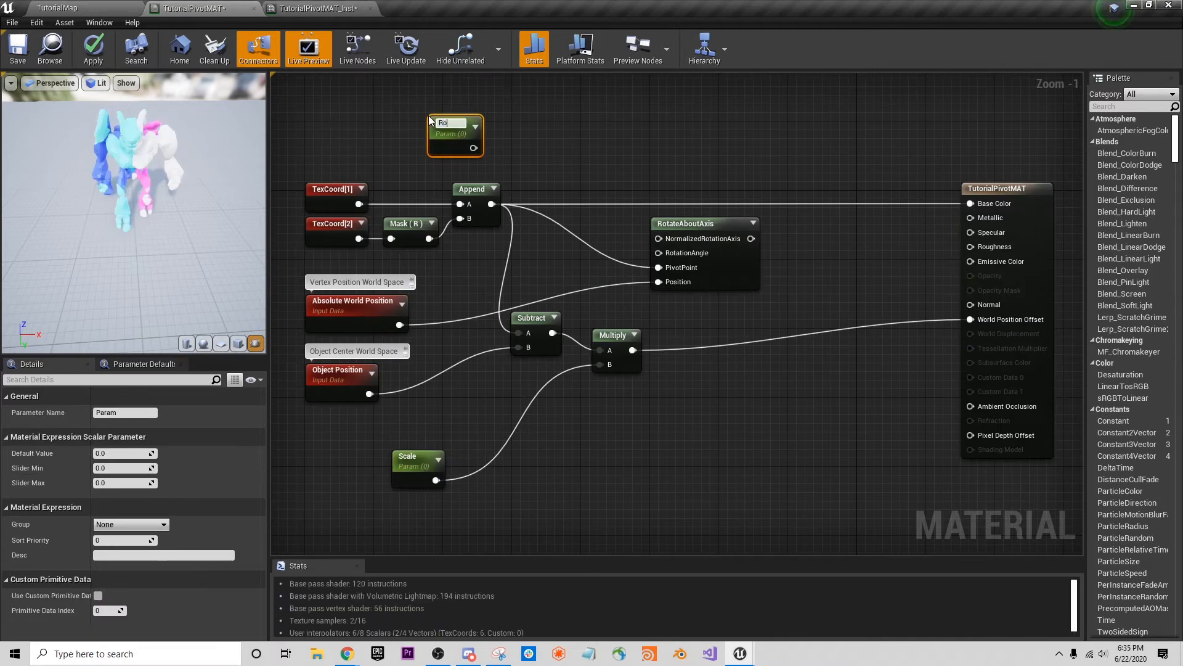
text(Rotatio)
click(144, 410)
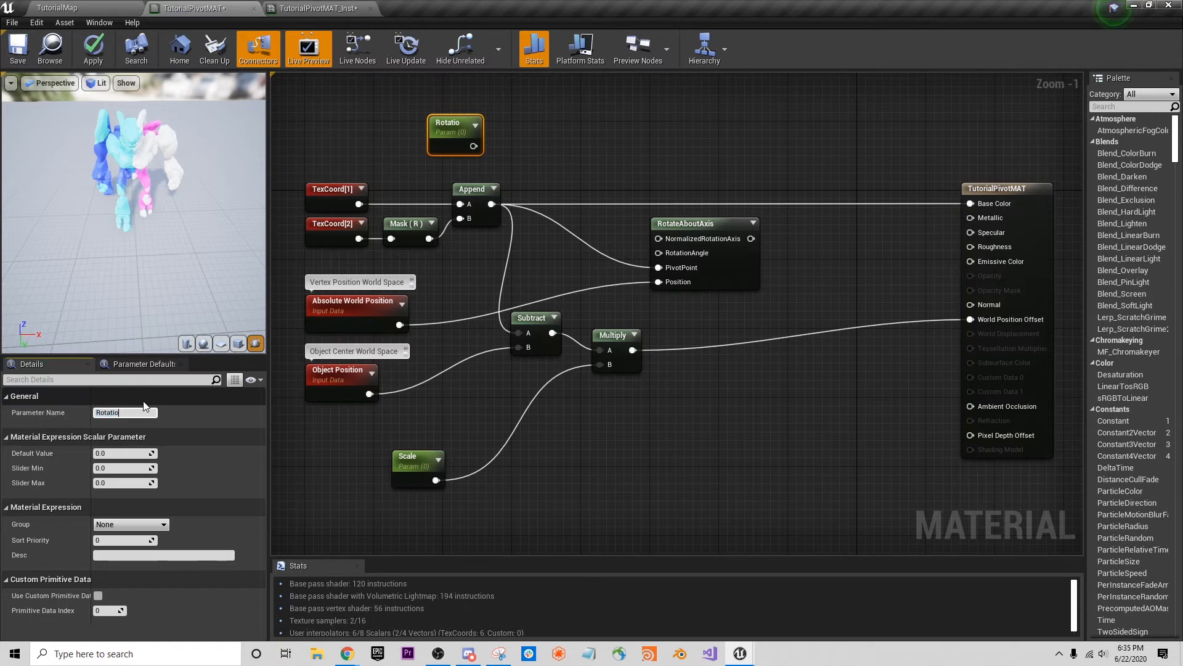
click(499, 153)
drag(473, 146, 666, 271)
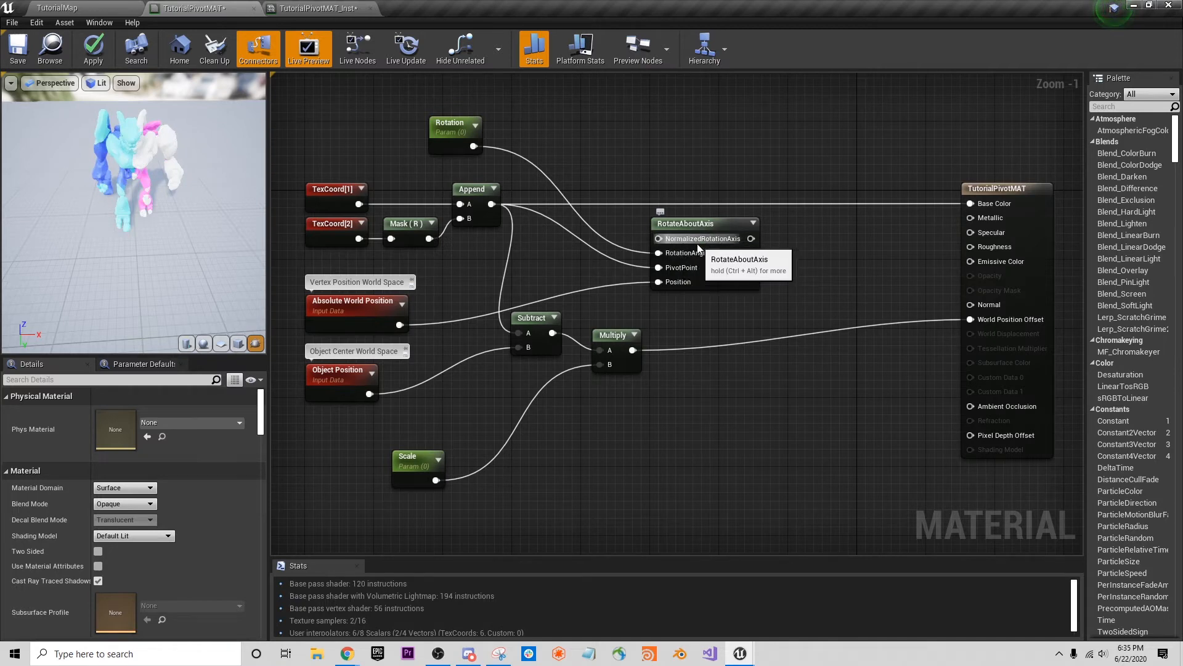
Add a vector parameter above RotateAboutAxis, set its default B value to 1, and connect it to NormalizedRotationAxis.
right_drag(594, 152, 620, 188)
click(578, 123)
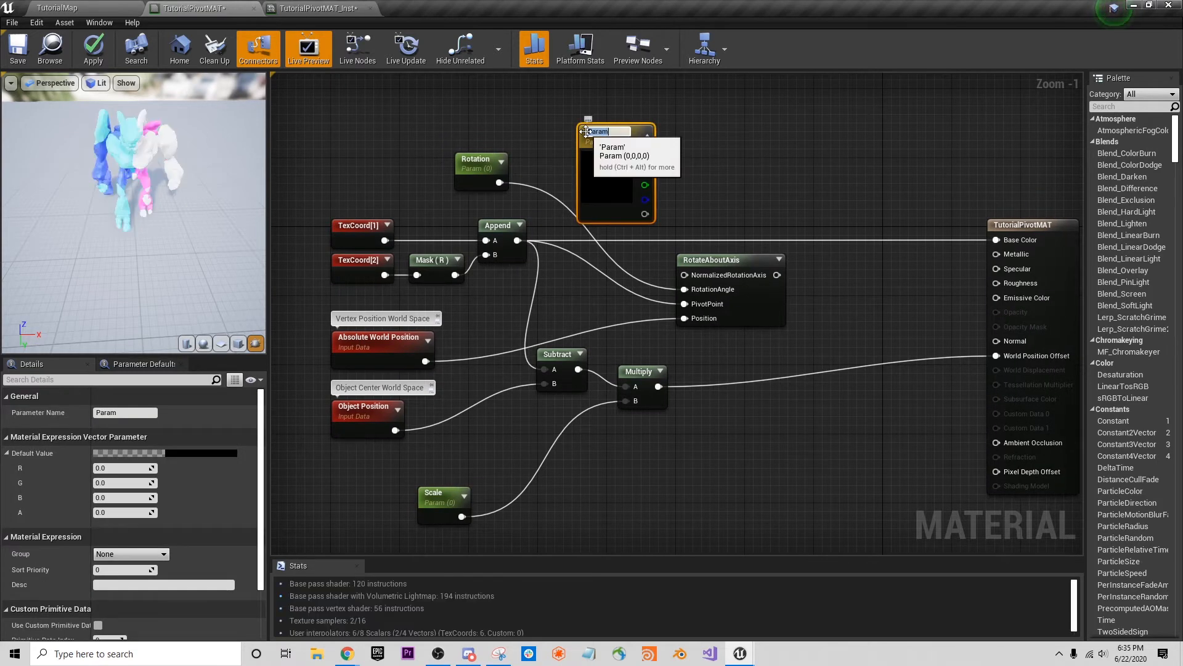
click(737, 174)
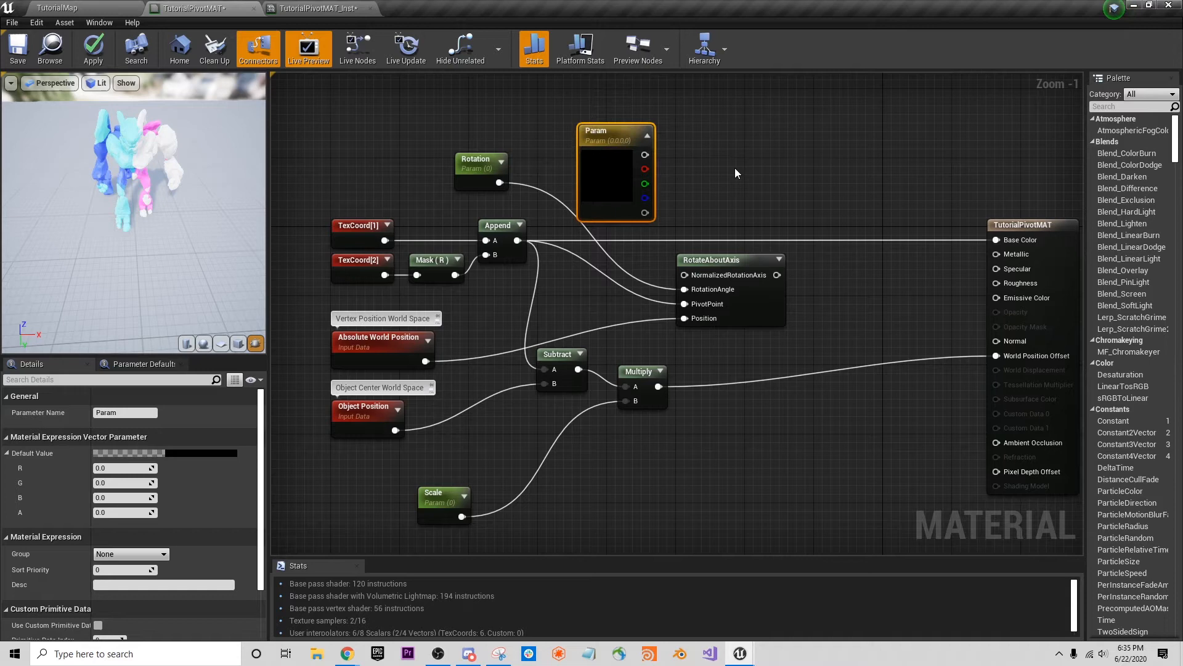
click(607, 162)
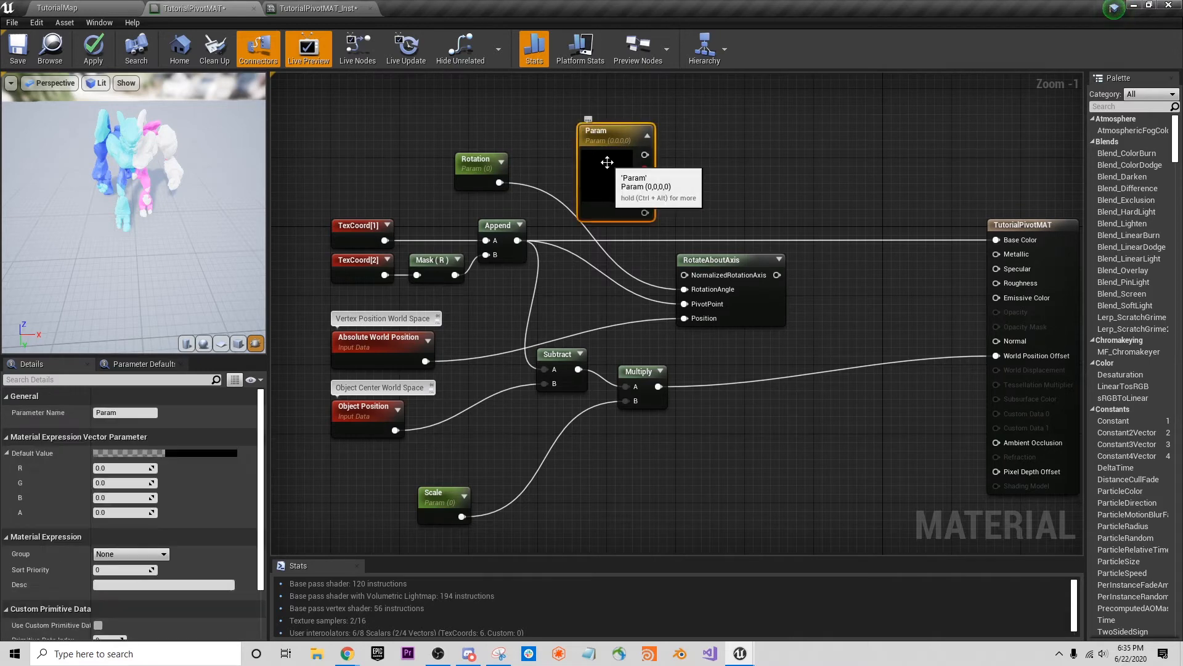
click(103, 497)
text(1)
key(Return)
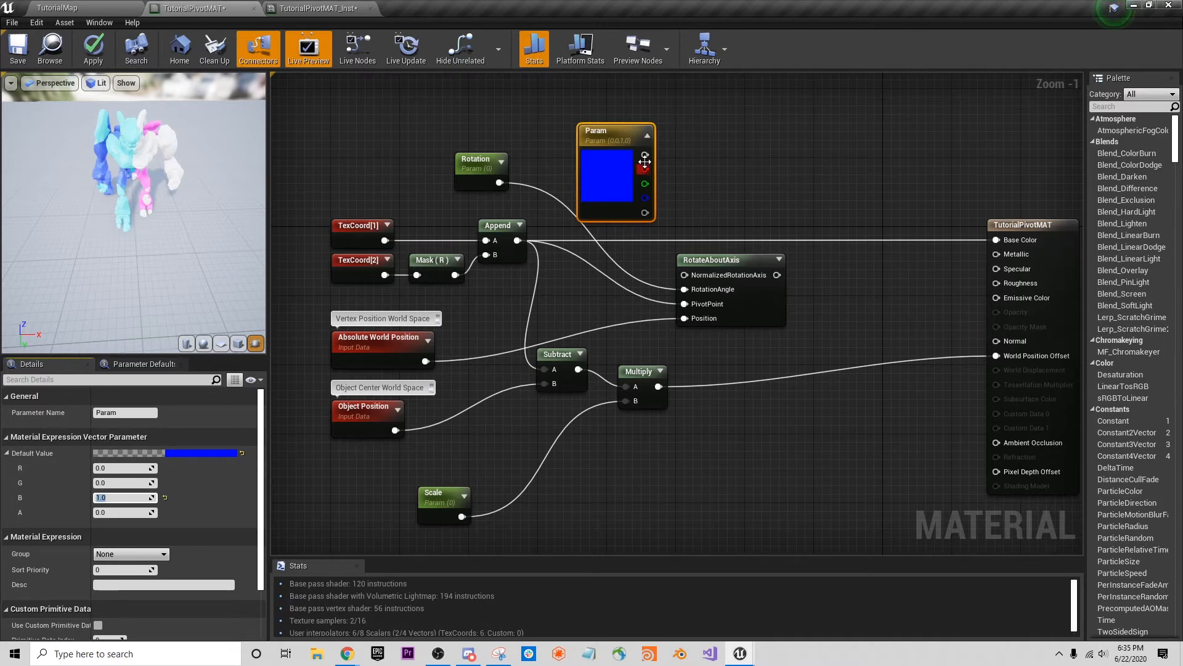
drag(645, 155, 683, 275)
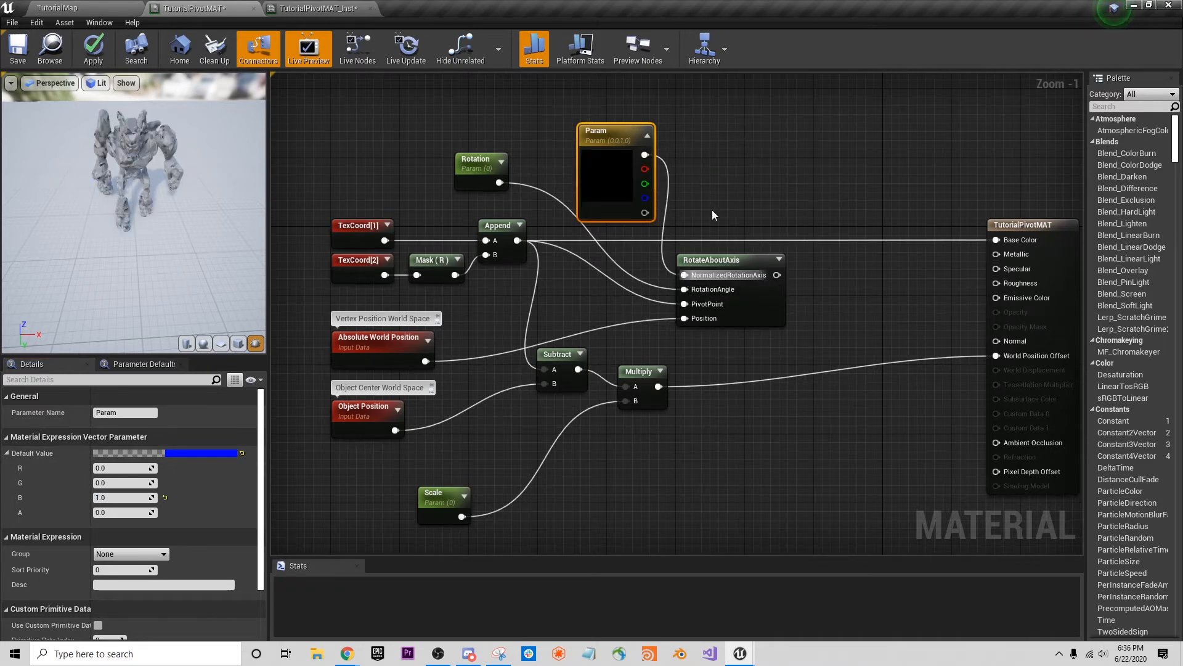
Feed the RotateAboutAxis result into World Position Offset in place of the Multiply output and apply the material.
right_drag(730, 197, 714, 195)
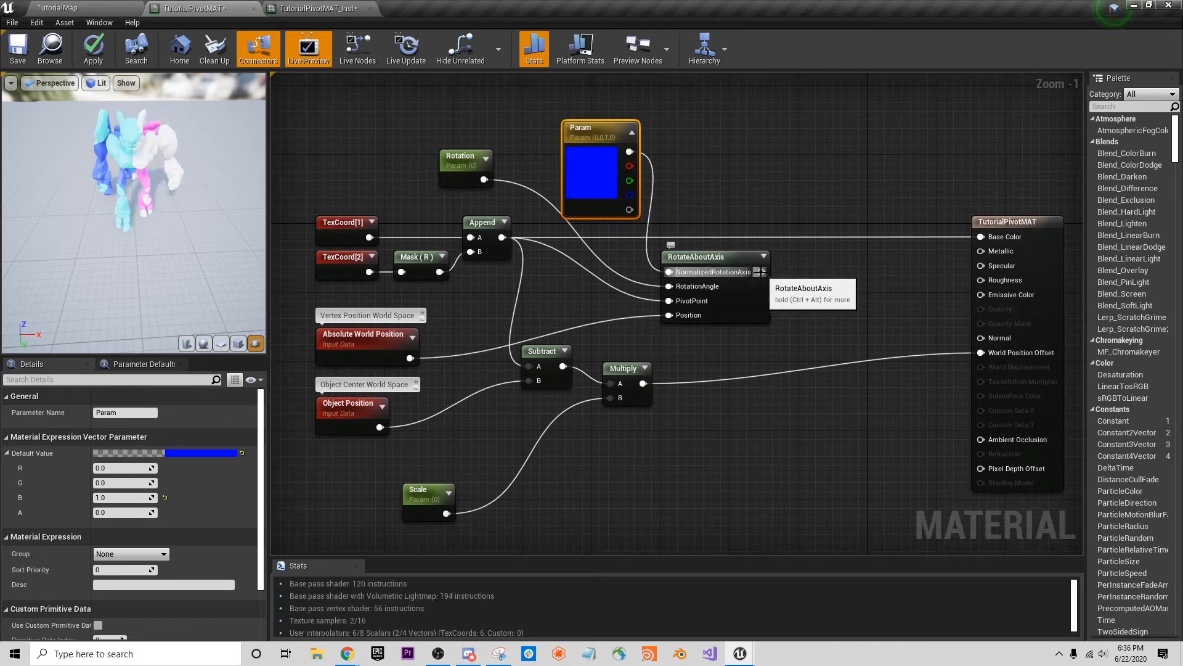
drag(761, 272, 961, 353)
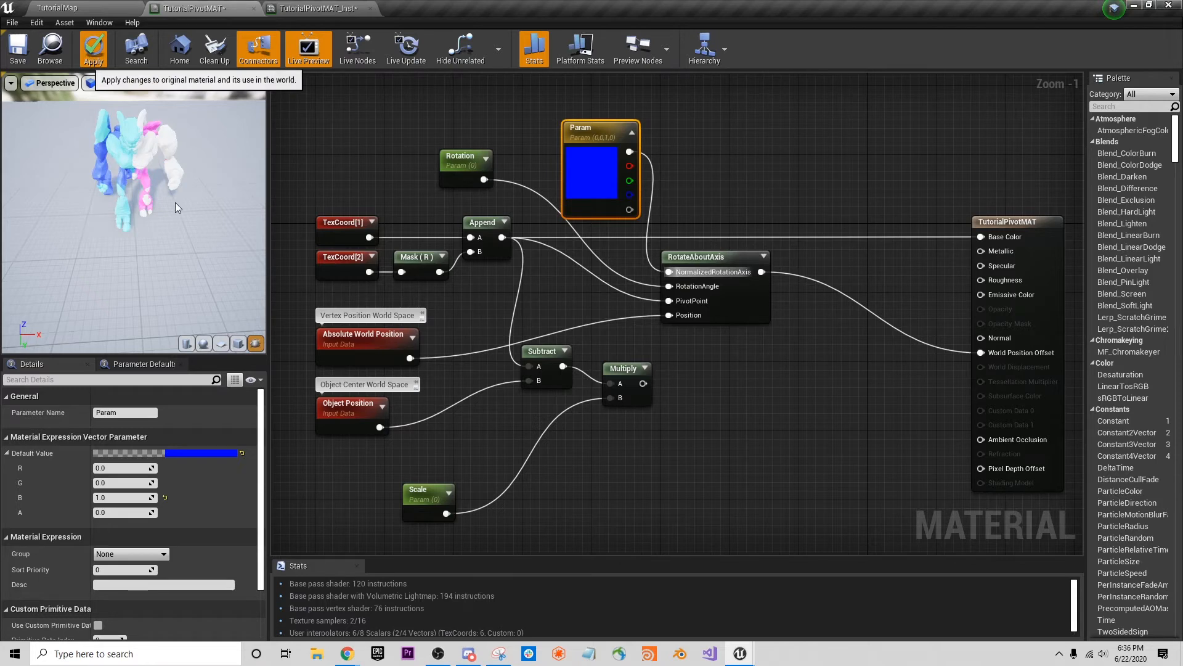
click(94, 48)
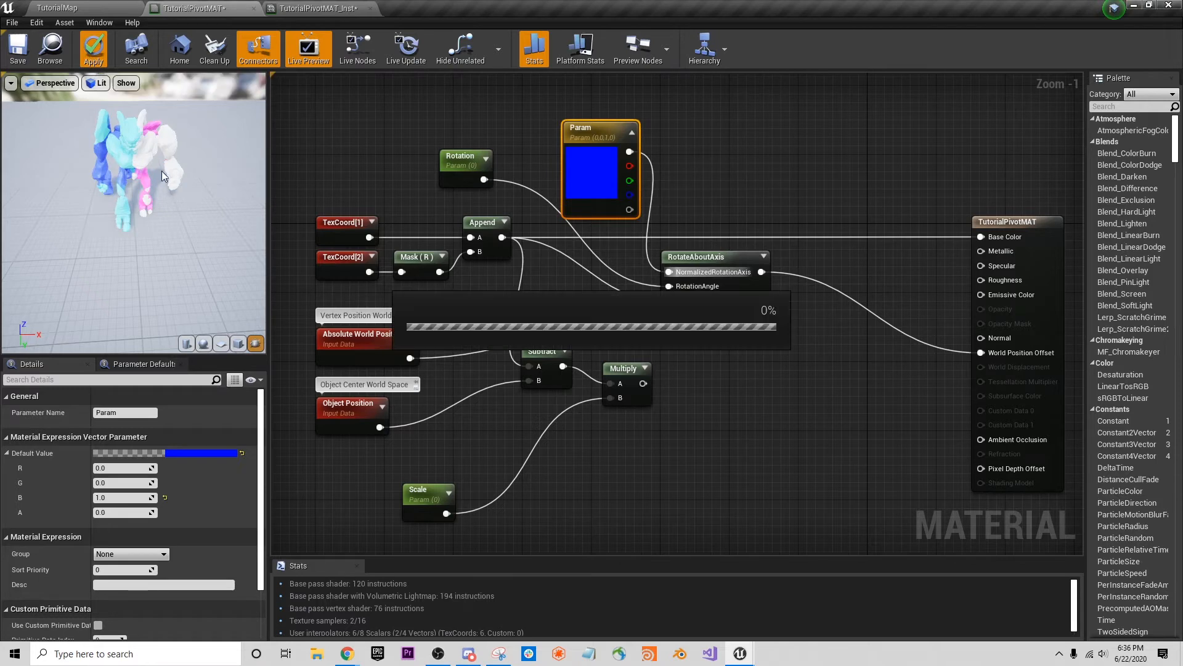
Enable the Rotation override in TutorialPivotMAT_Inst and vary its value to test rotating the pieces, ending at about 11.43.
click(323, 9)
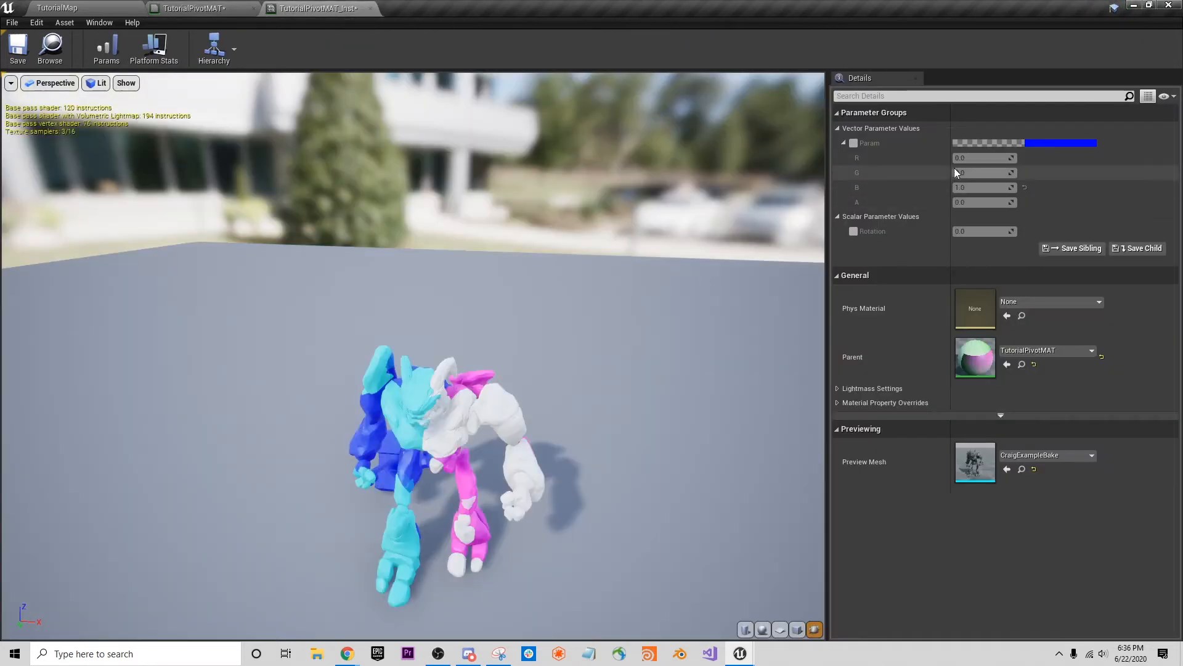
click(853, 231)
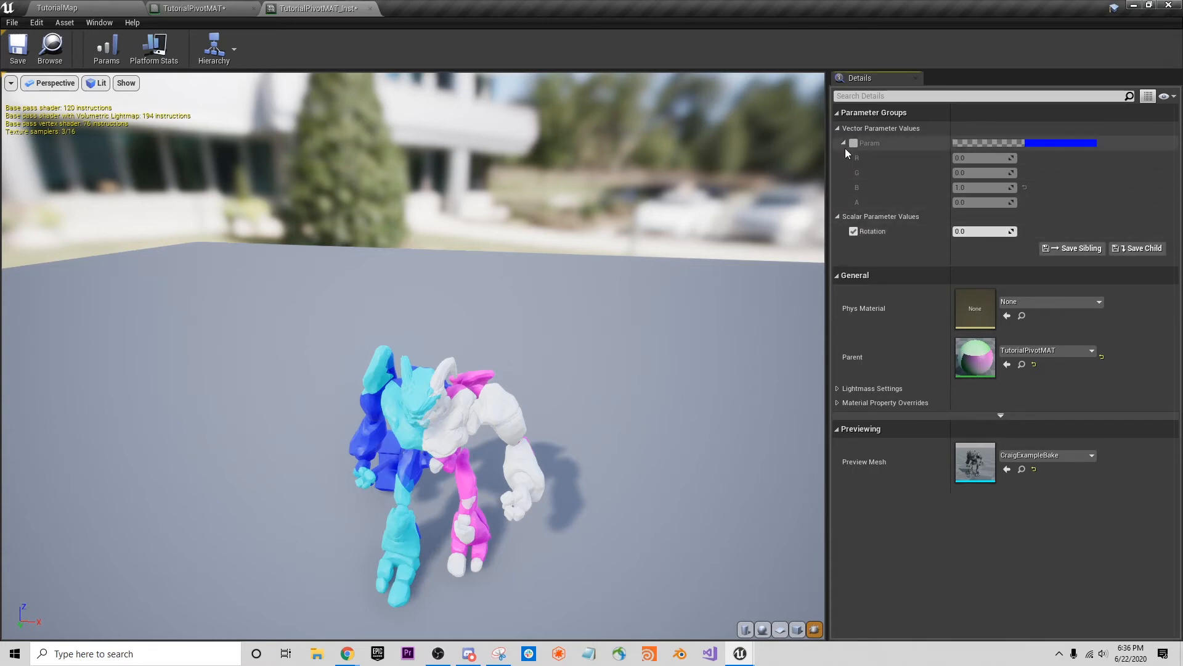
click(843, 143)
drag(970, 172, 895, 214)
click(198, 9)
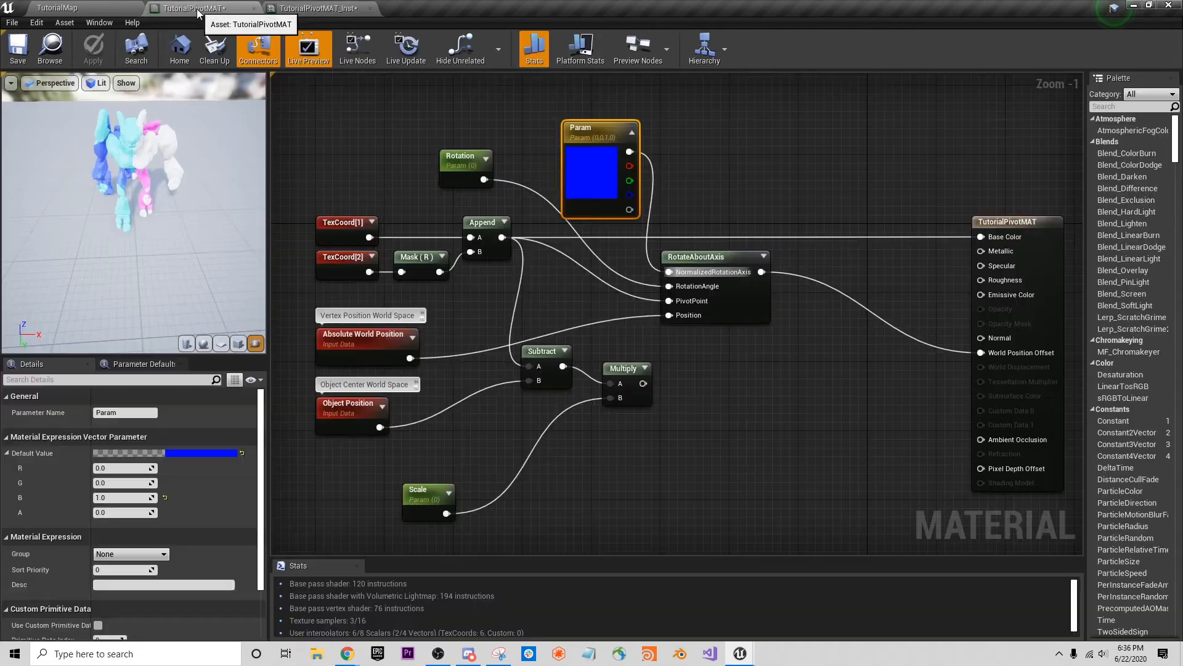
right_drag(710, 359, 685, 337)
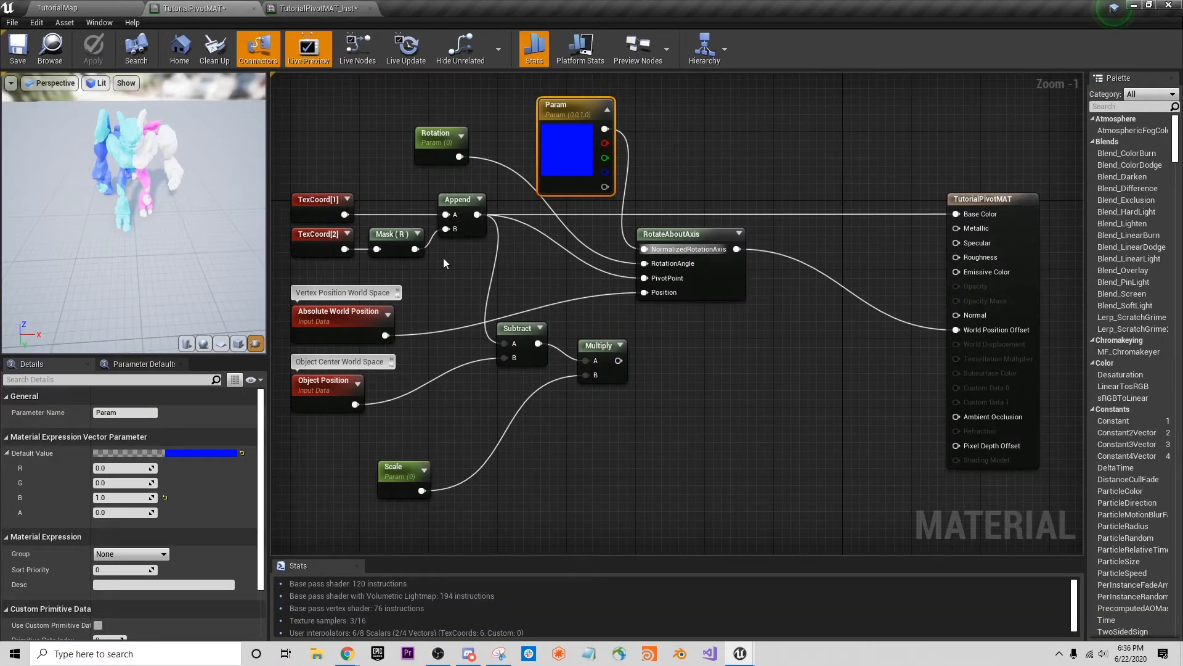
click(309, 9)
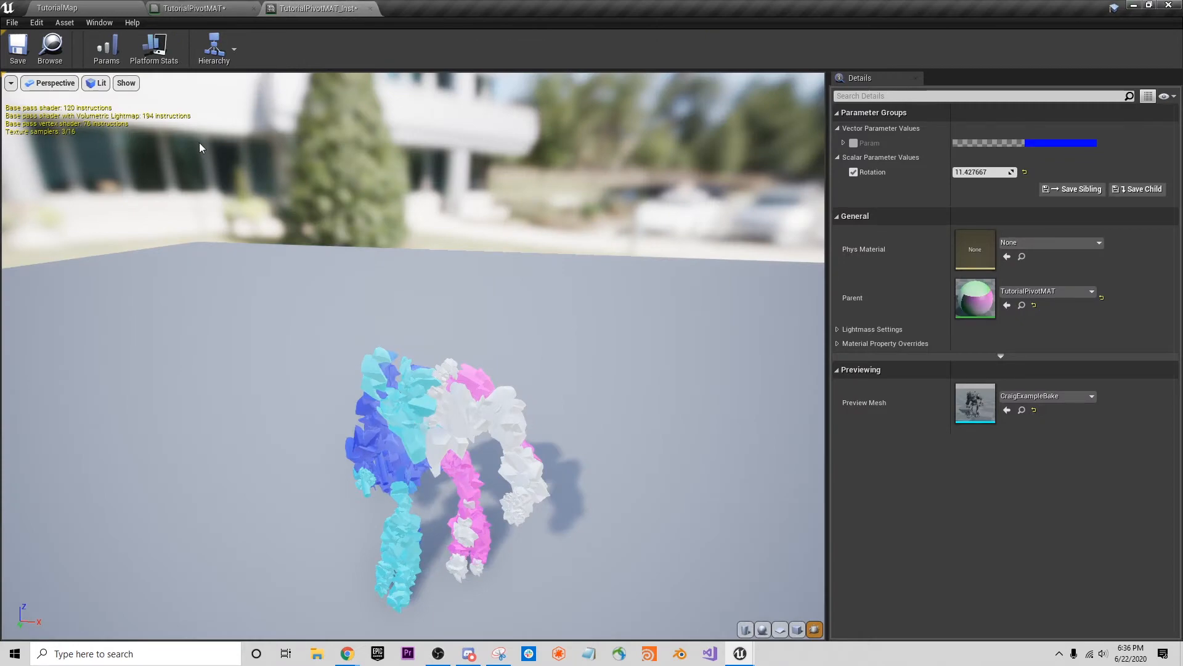
In TutorialPivotMAT, sum the RotateAboutAxis and Multiply outputs with an Add node, feed it into World Position Offset and apply the material.
click(202, 7)
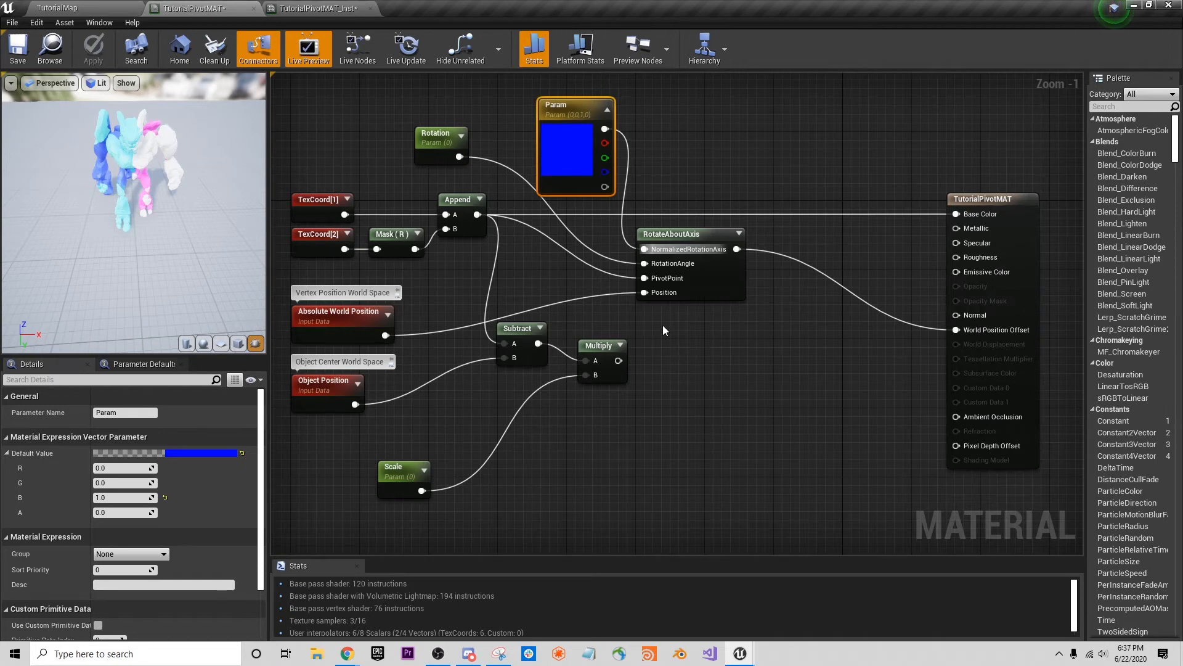
drag(737, 249, 796, 275)
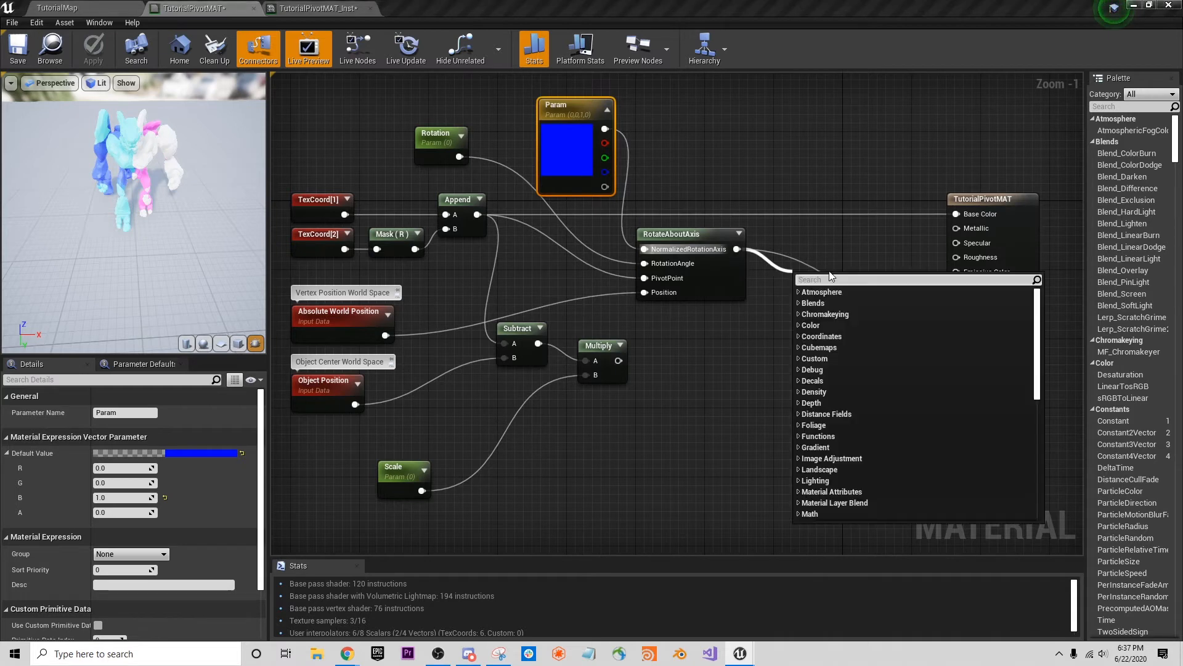
text(add)
key(Return)
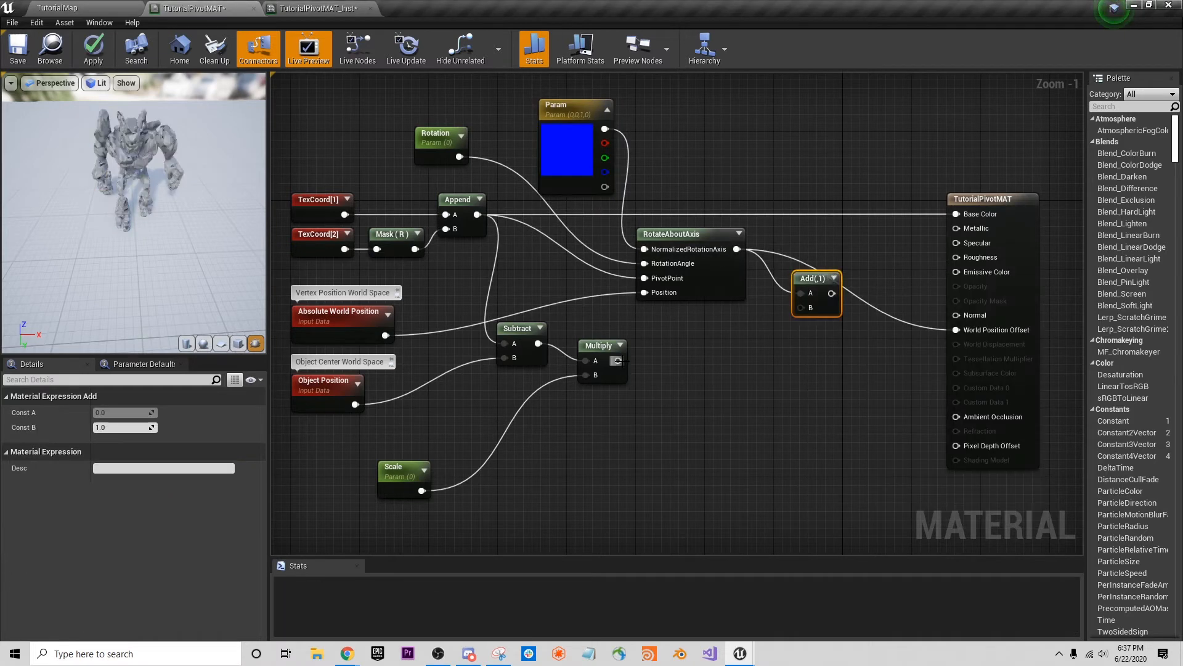
drag(618, 361, 961, 332)
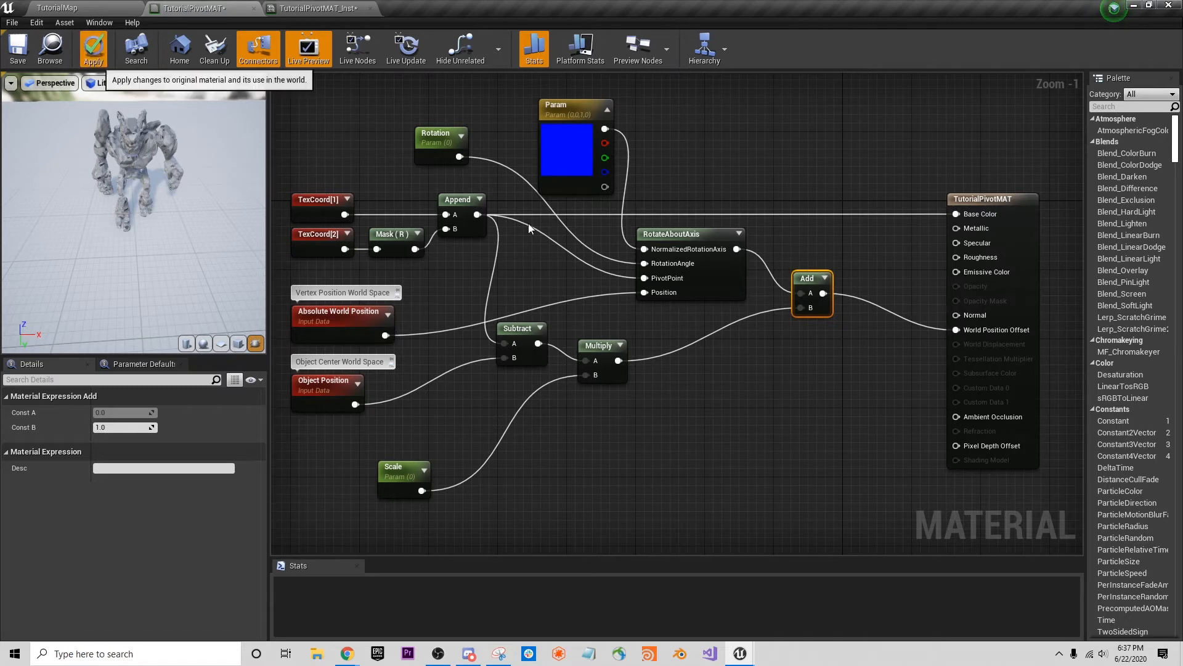
click(93, 48)
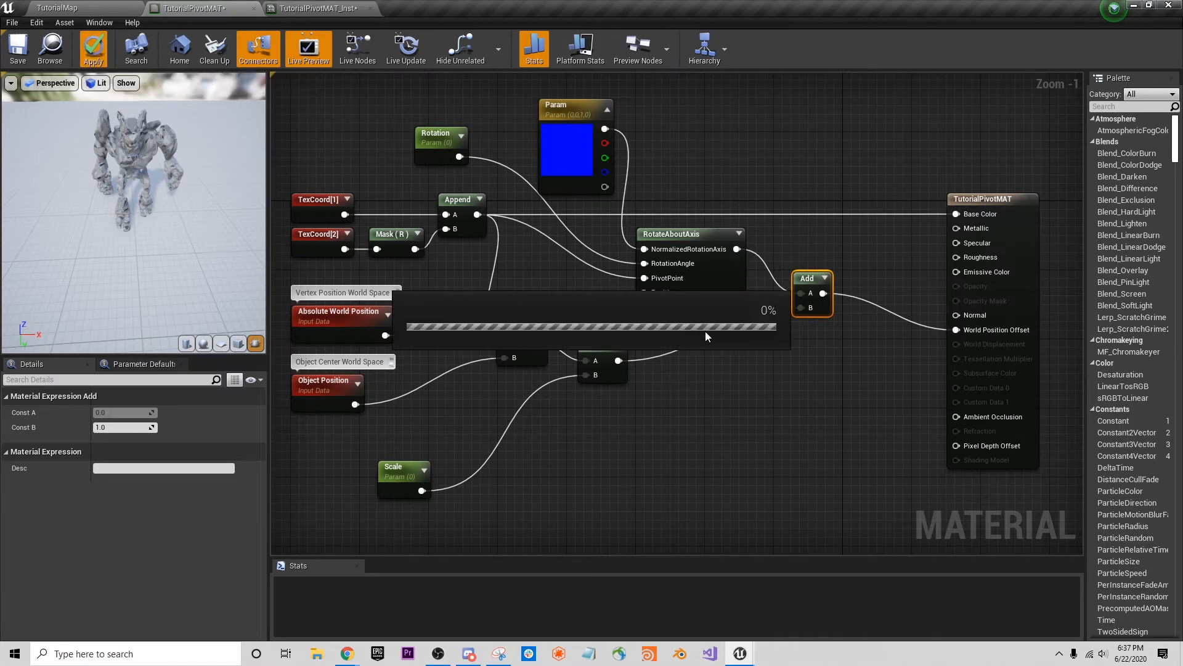
Vary the Scale and Rotation values in TutorialPivotMAT_Inst to test how the pieces spread and rotate together, and review the RotateAboutAxis setup.
click(311, 8)
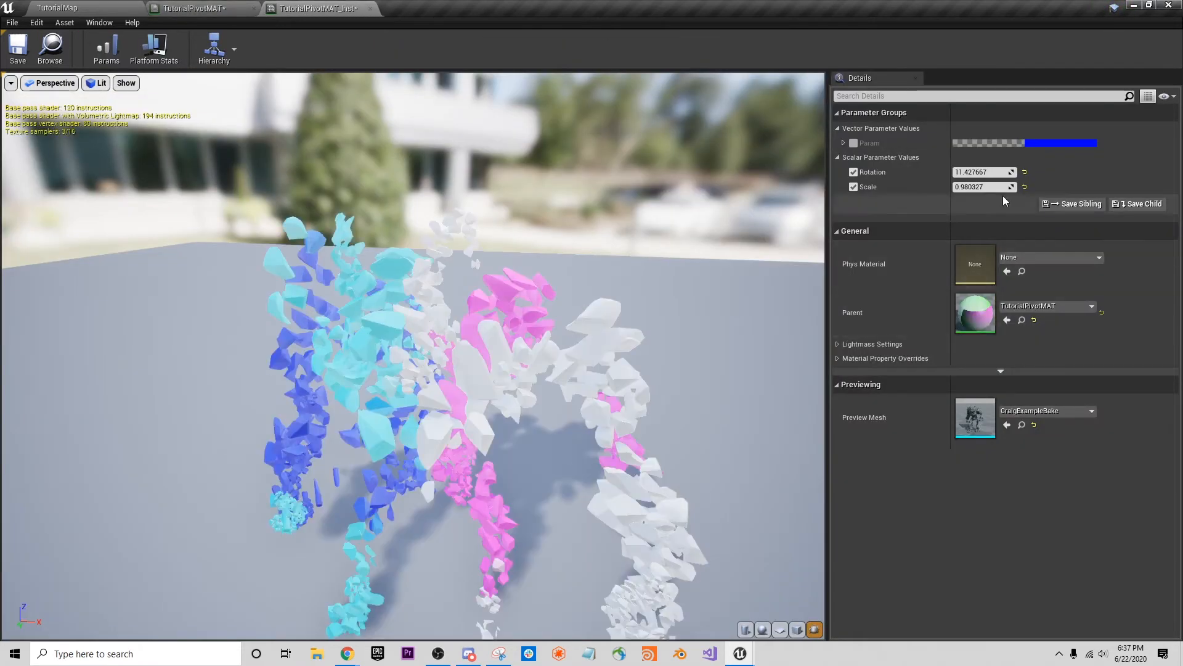
drag(984, 186, 926, 172)
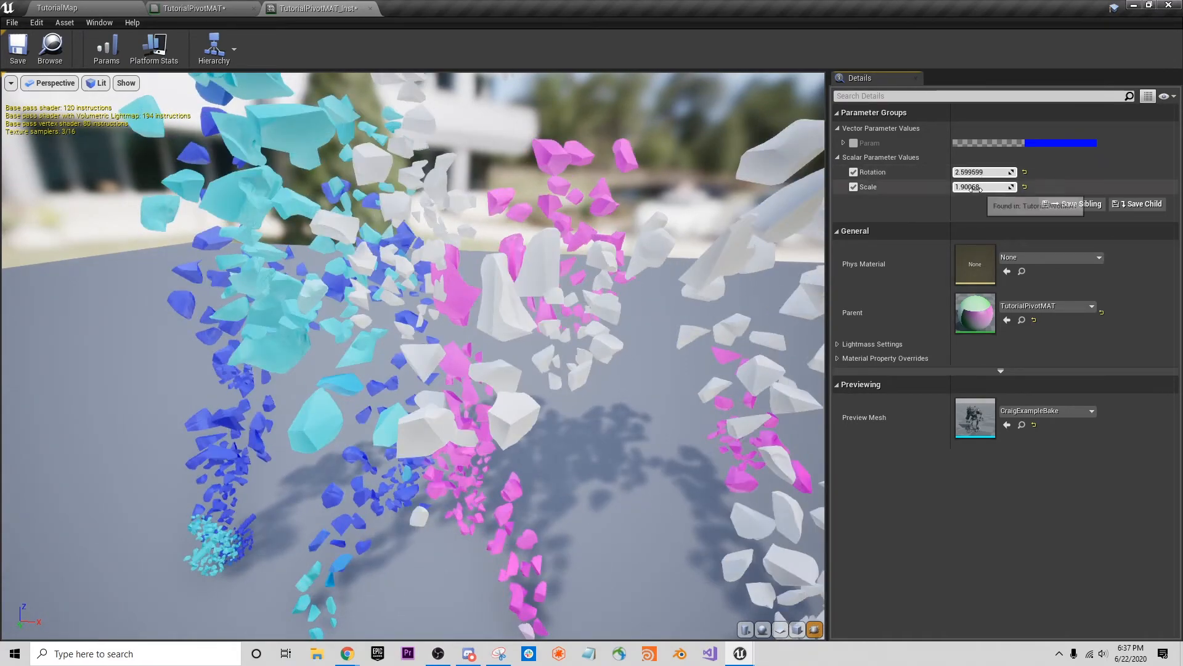
click(91, 9)
click(193, 8)
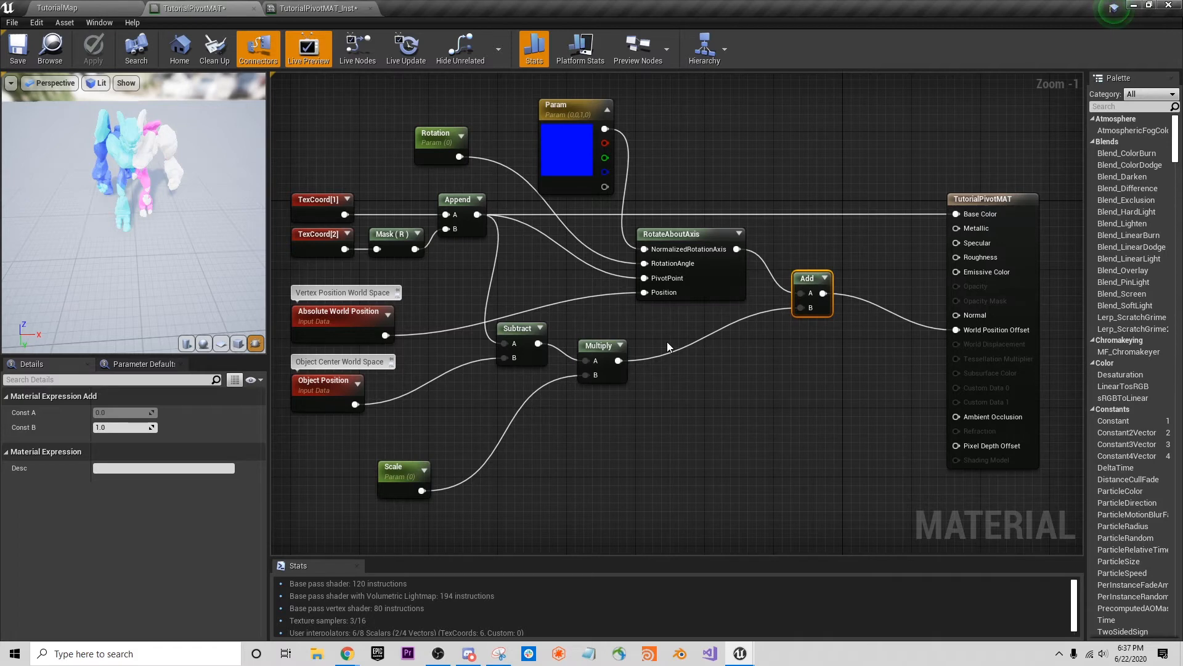
mouse_move(688, 246)
mouse_down()
mouse_move(688, 211)
mouse_move(688, 245)
mouse_up()
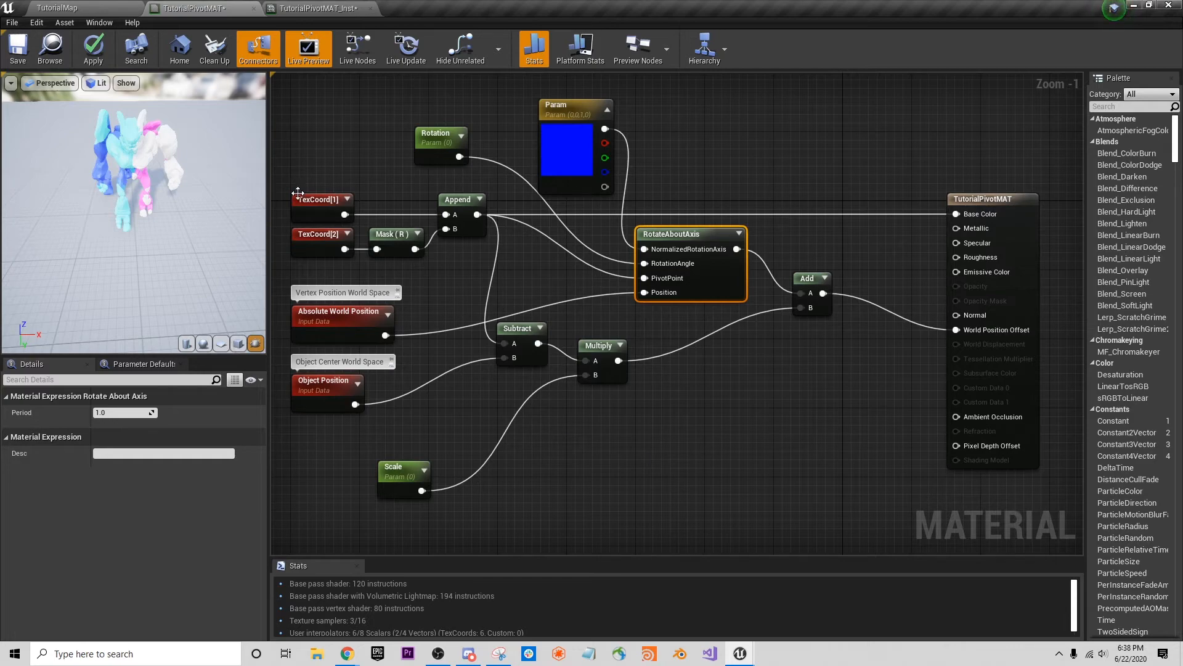
click(325, 9)
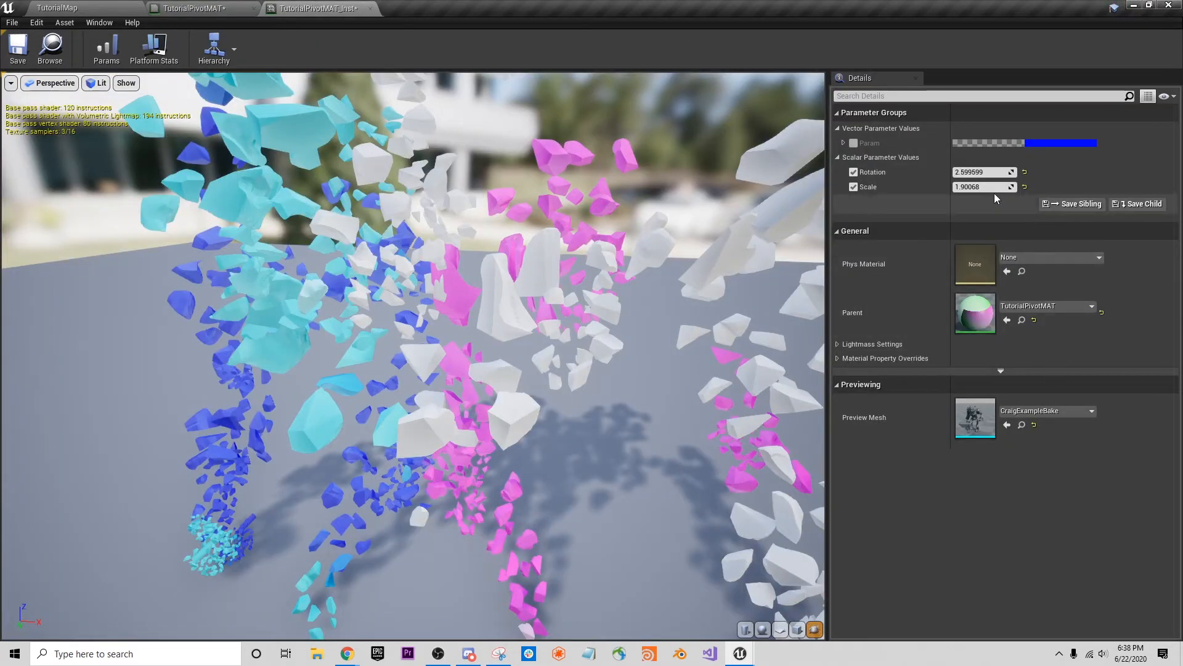
drag(984, 187, 1057, 172)
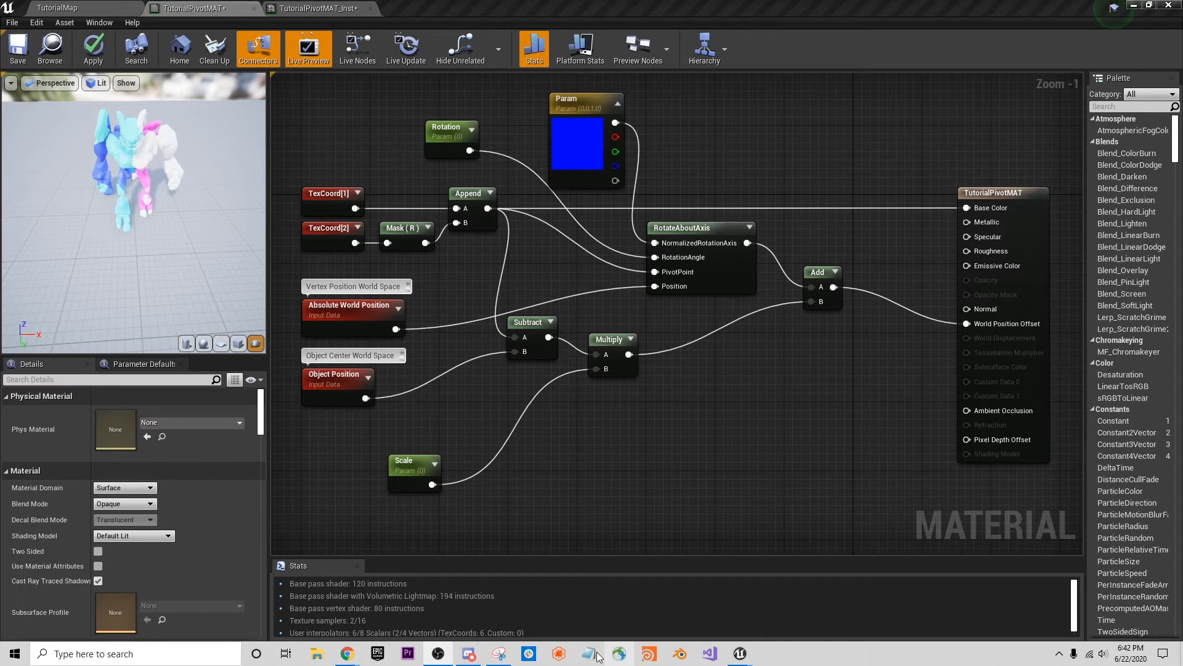
In TutorialPivotMAT, add a second RotateAboutAxis node below the Multiply node and connect Object Position to its PivotPoint.
right_click(630, 463)
text(rotate)
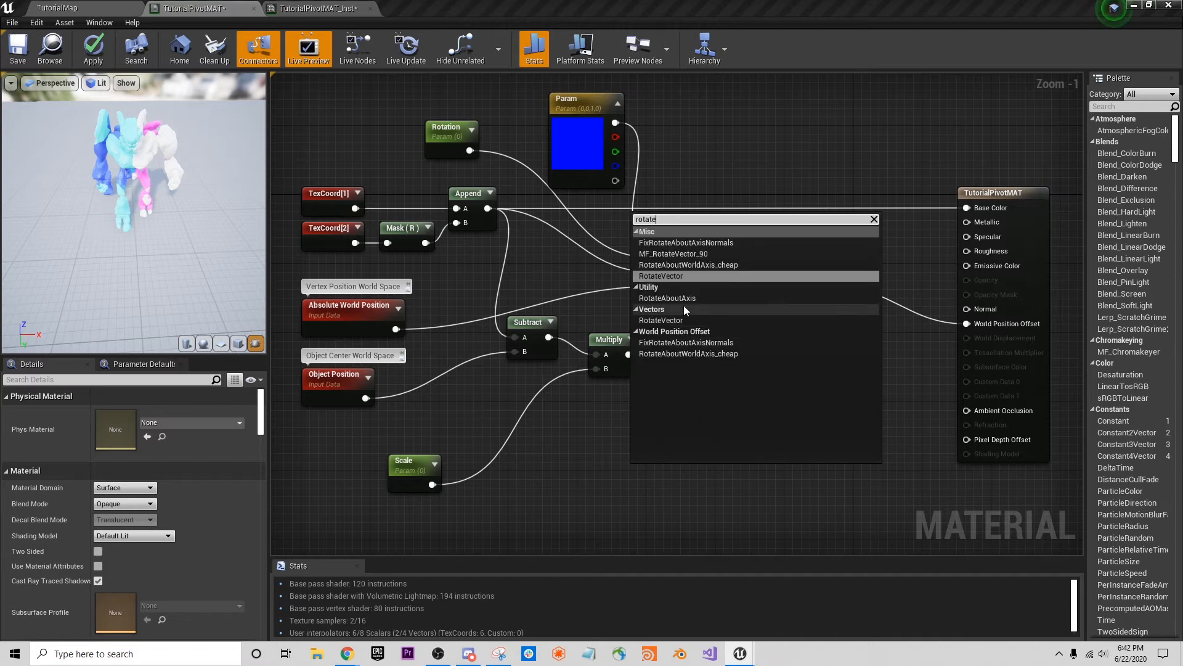
click(682, 299)
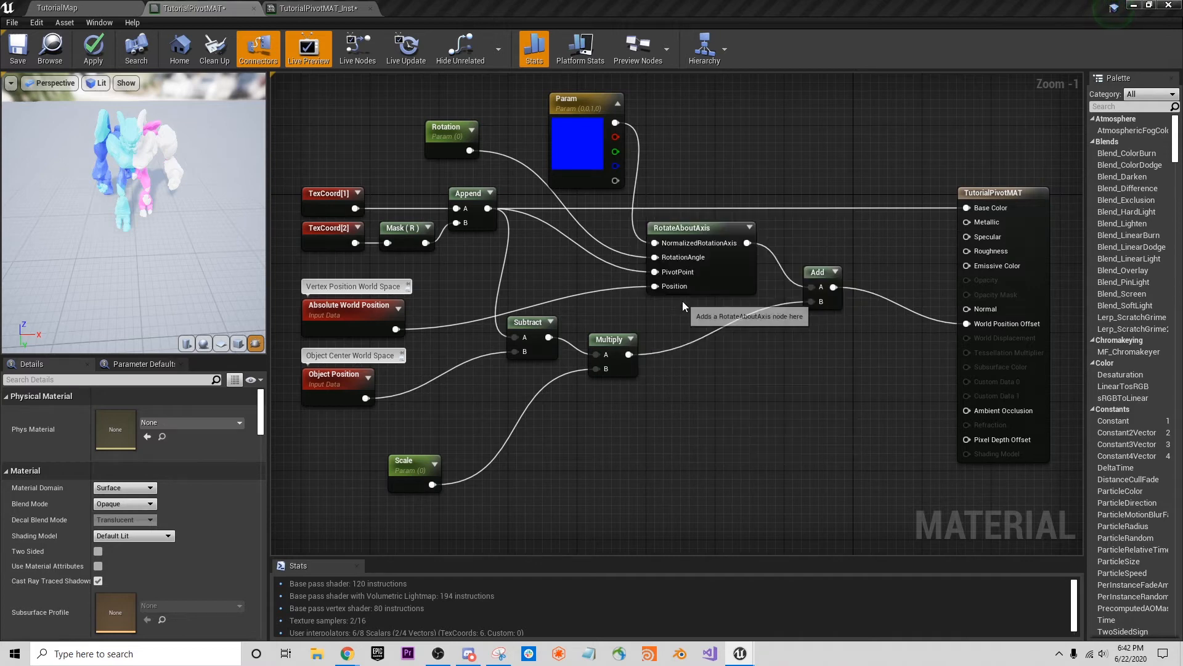
drag(366, 398, 633, 514)
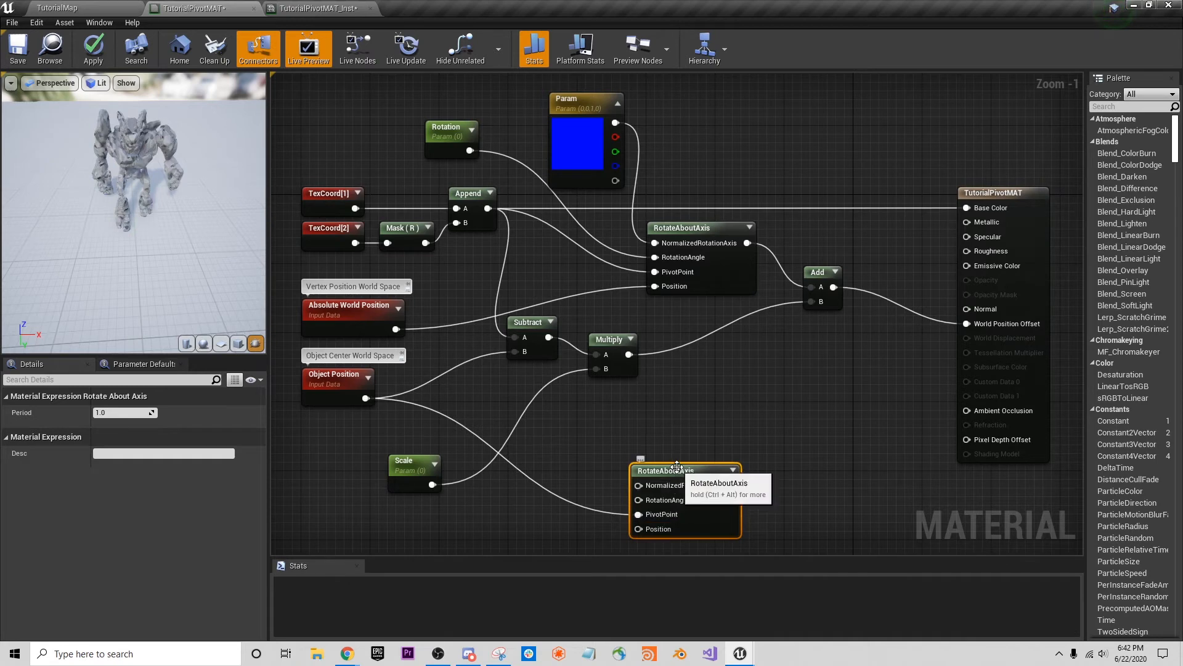
drag(677, 470, 692, 445)
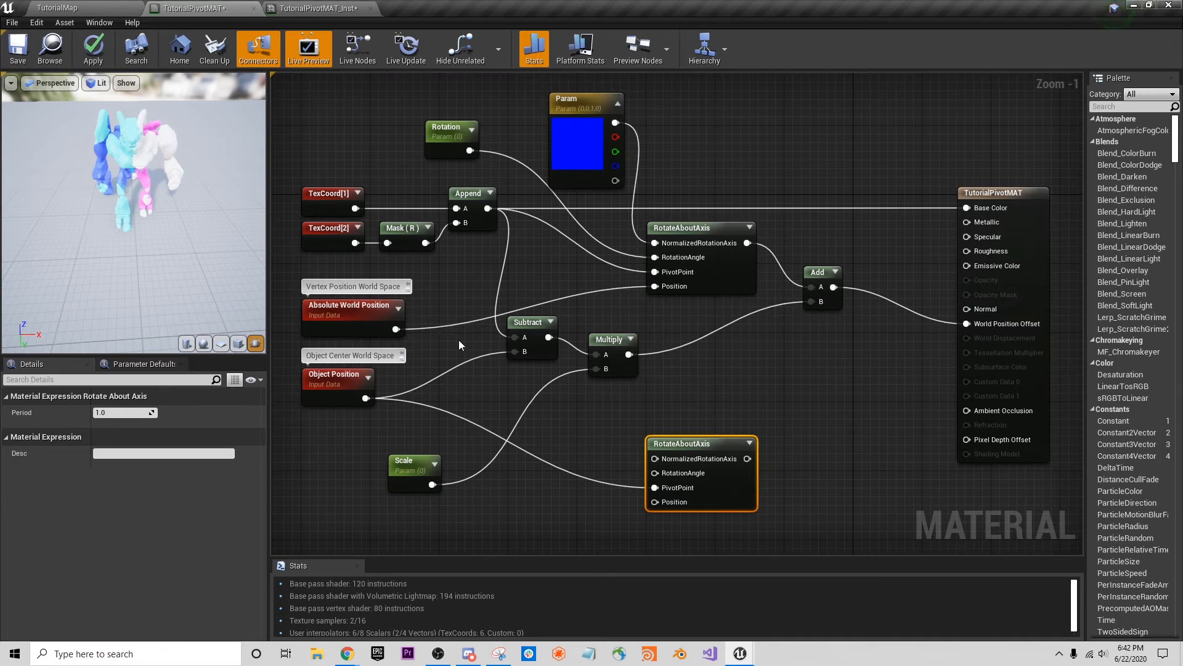
Sum the Multiply and Append outputs with a new Add node and connect it to the lower RotateAboutAxis node's Position input.
drag(629, 354, 598, 420)
text(add)
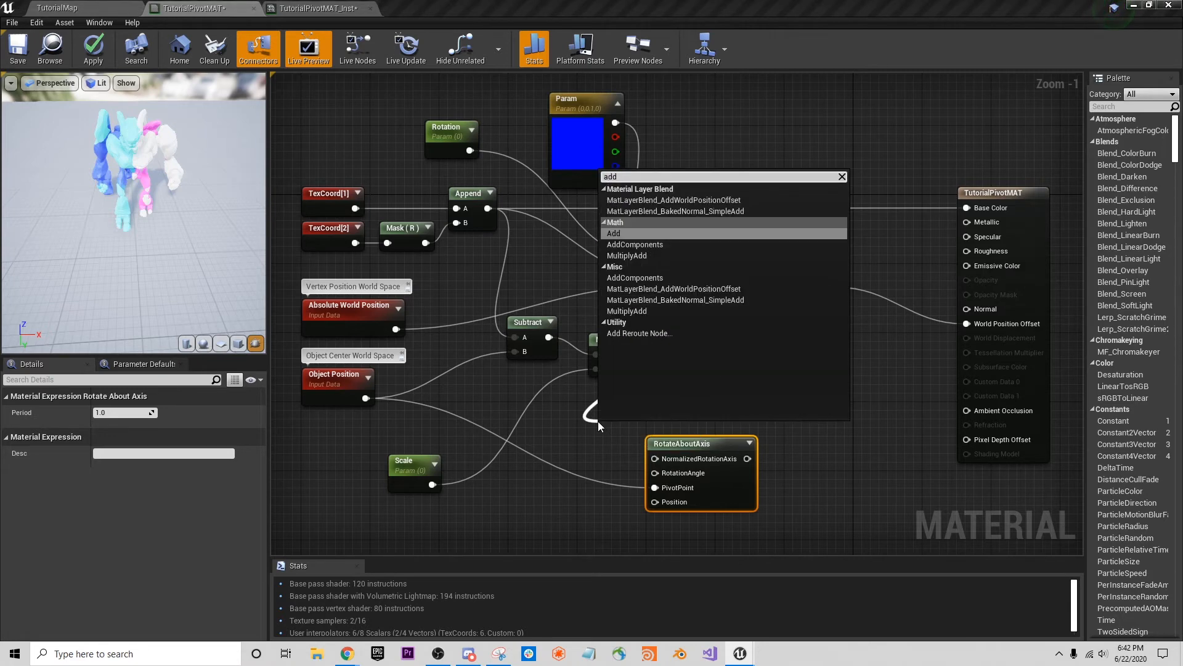
click(616, 234)
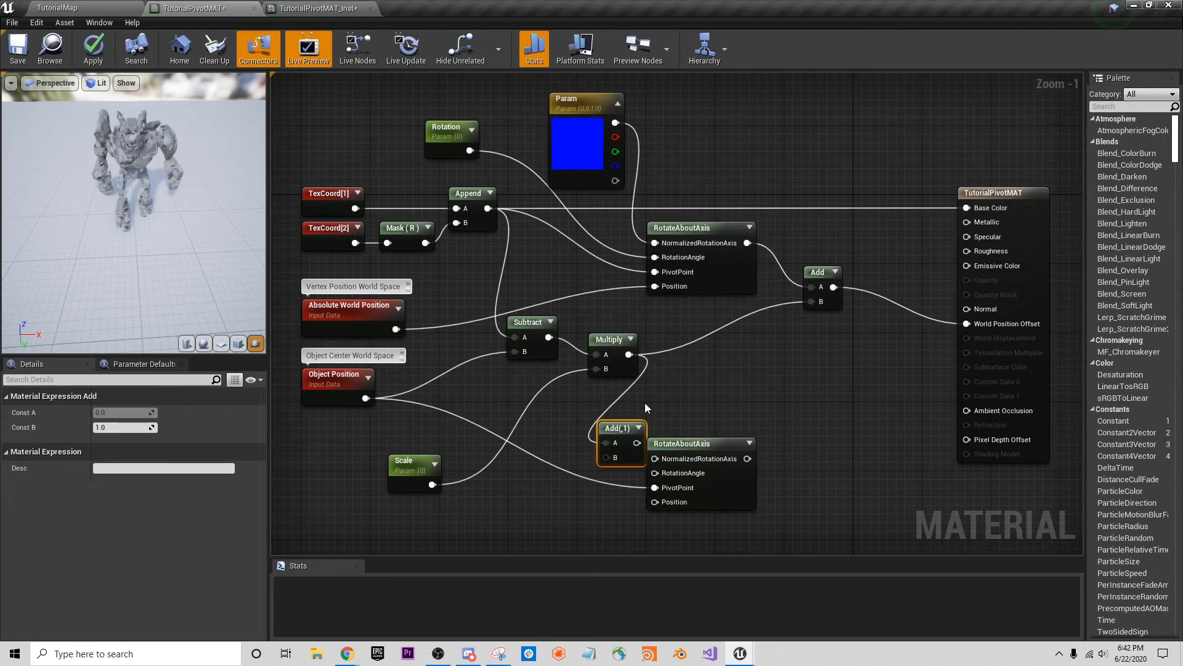
drag(646, 408, 716, 365)
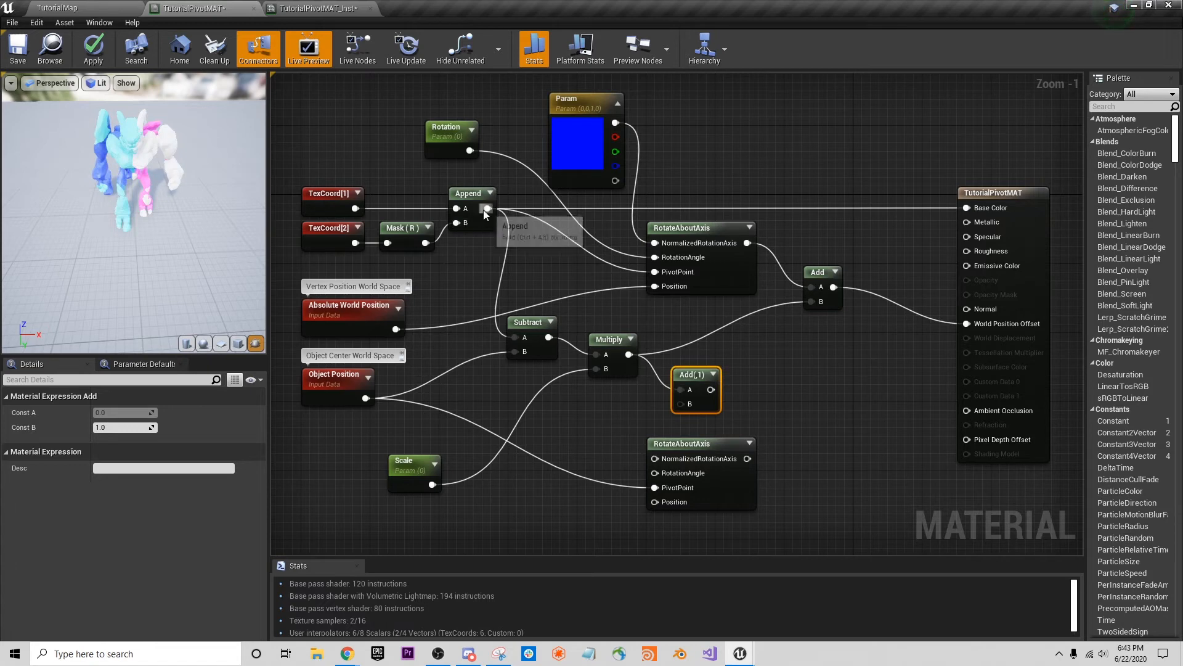
drag(488, 208, 679, 404)
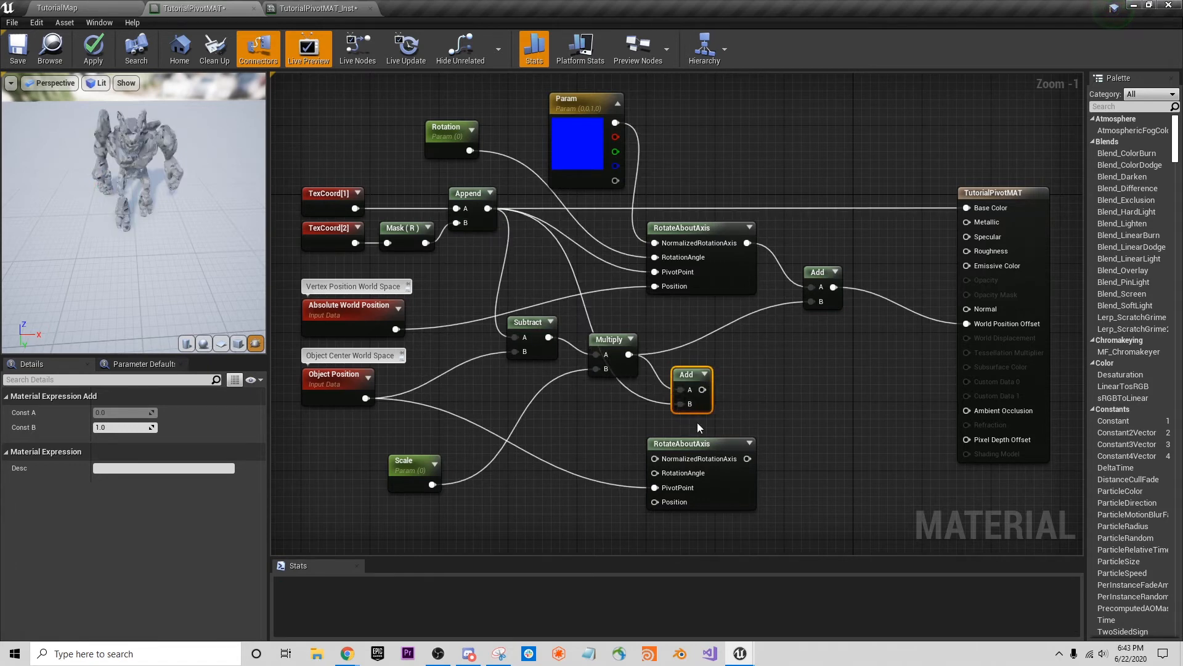
drag(699, 389, 655, 504)
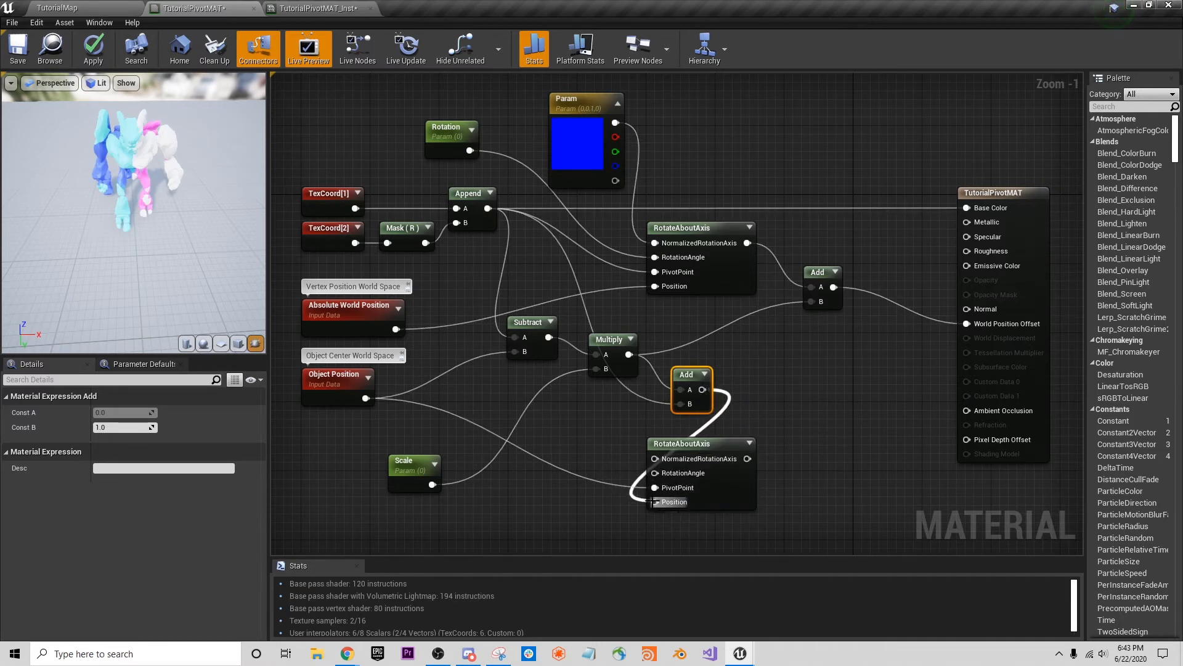
drag(684, 444, 754, 444)
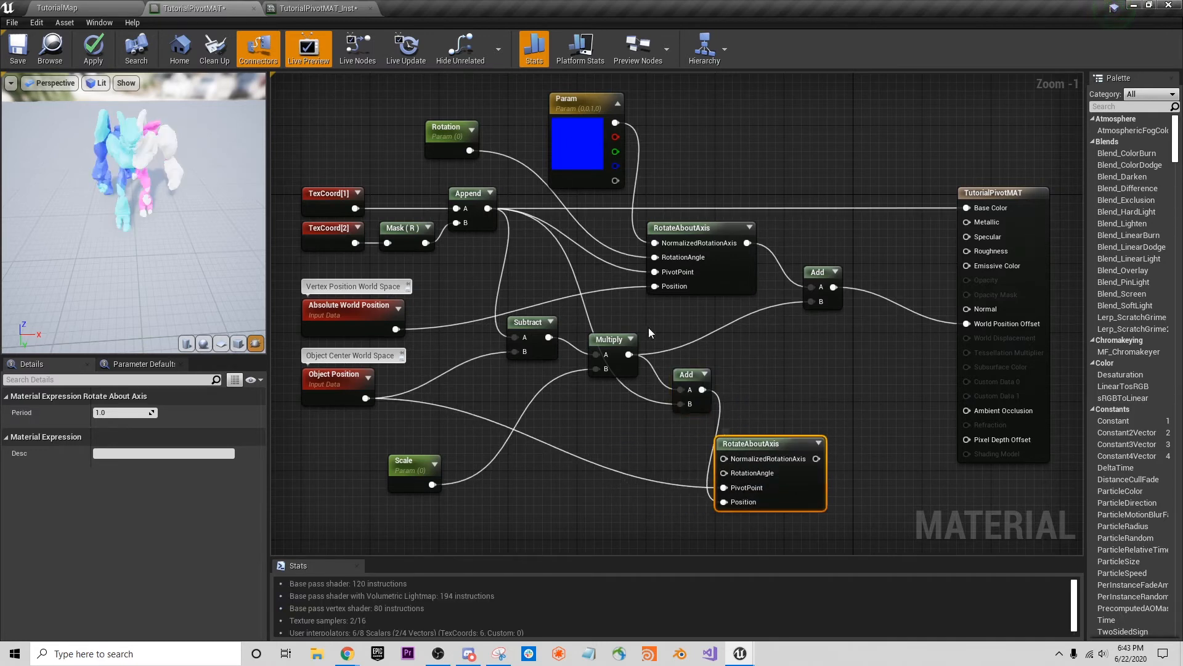
Duplicate the blue Param vector parameter below the lower RotateAboutAxis node and connect the copy to its NormalizedRotationAxis input.
click(572, 108)
click(622, 532)
key(ctrl+v)
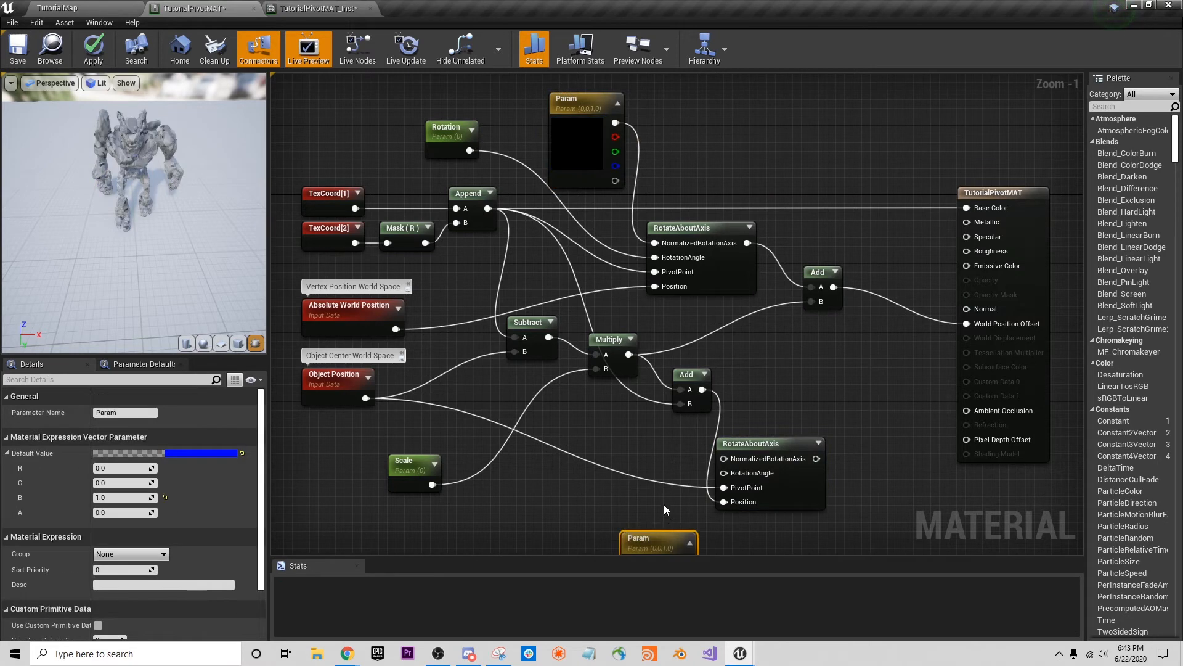
right_drag(664, 505, 683, 445)
drag(663, 513, 743, 398)
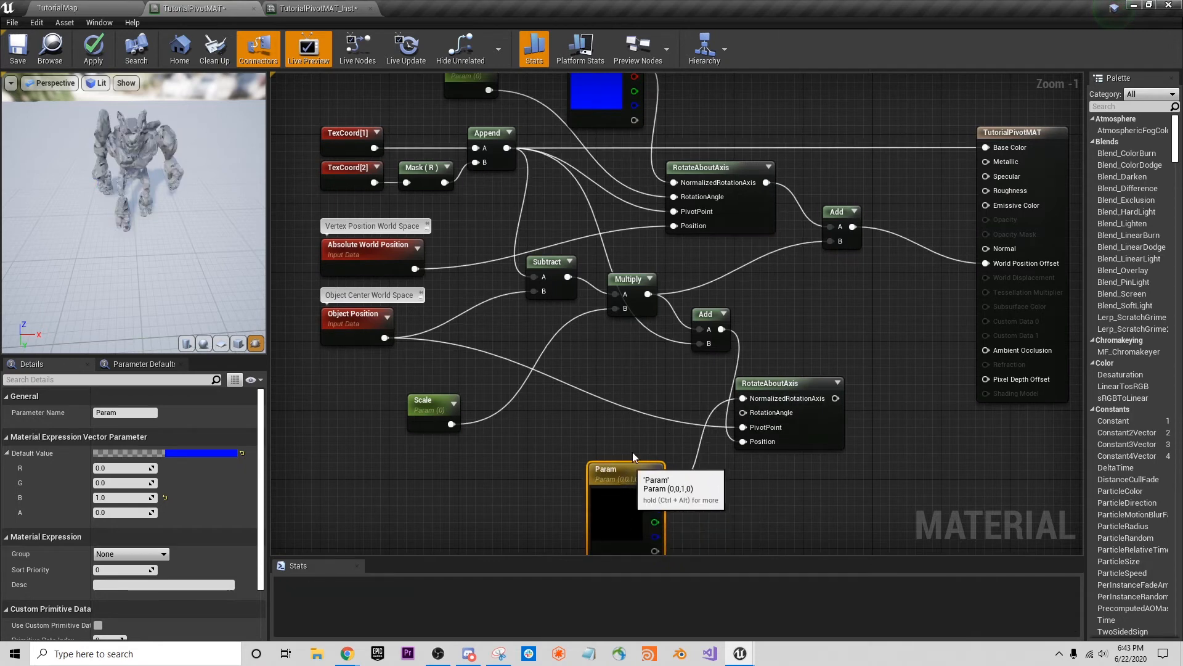
right_drag(632, 453, 653, 462)
Add a scalar parameter named RotationAroundCenter and connect it to the lower RotateAboutAxis node's RotationAngle input.
right_click(579, 442)
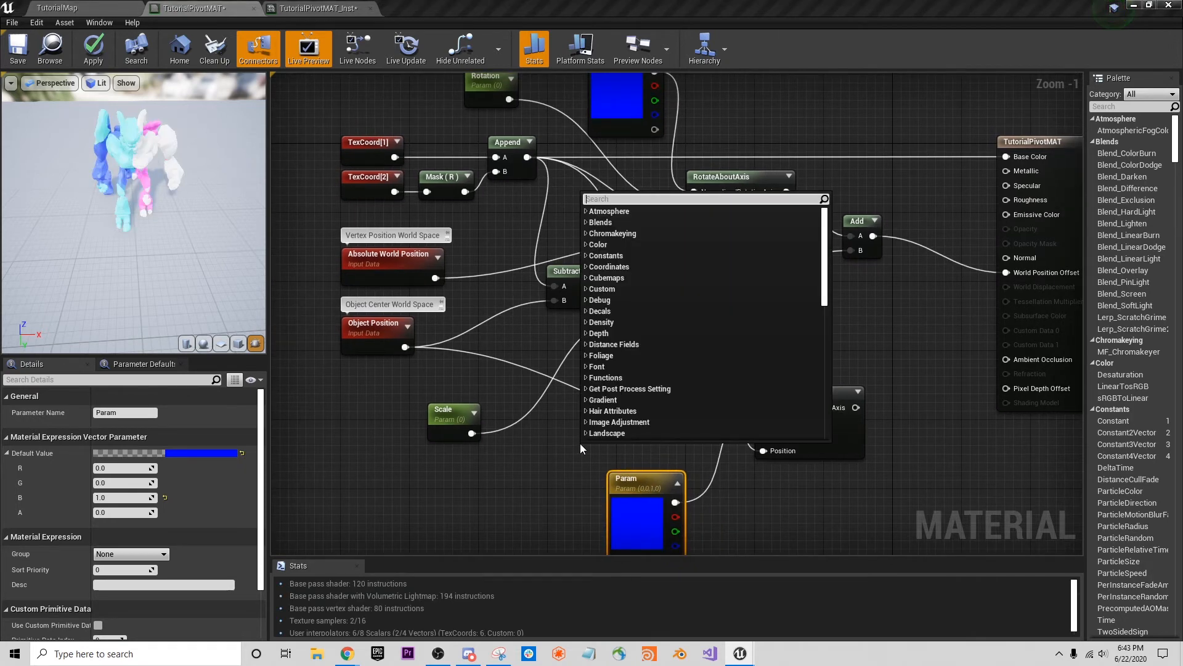
click(578, 442)
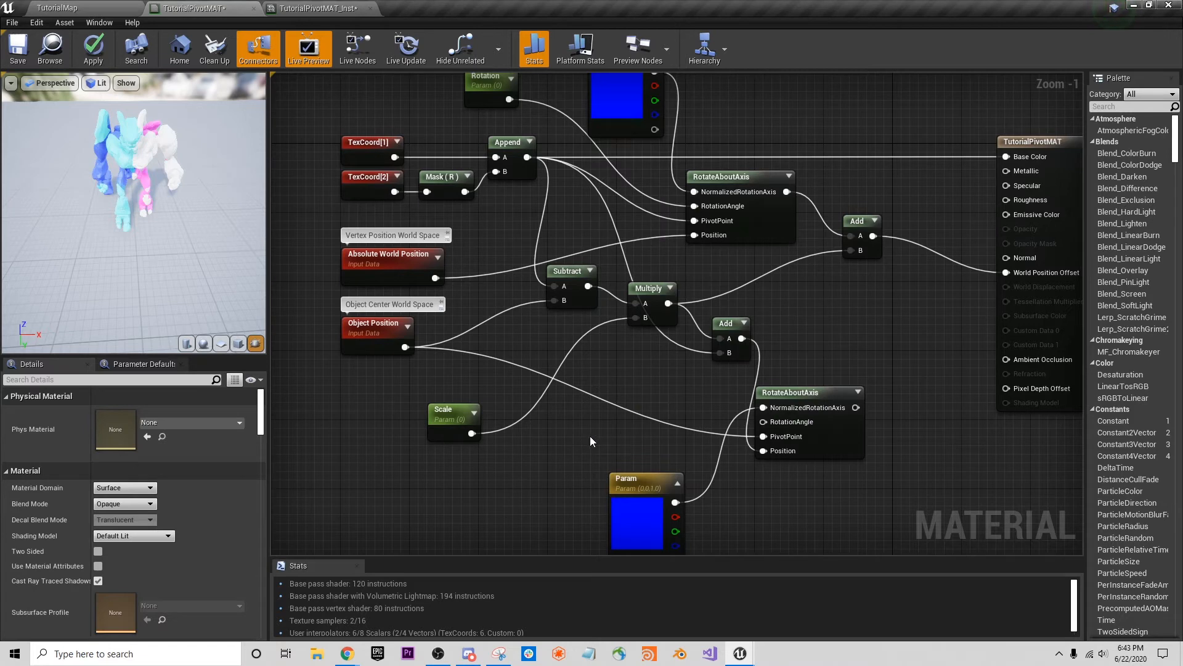
click(590, 435)
text(R)
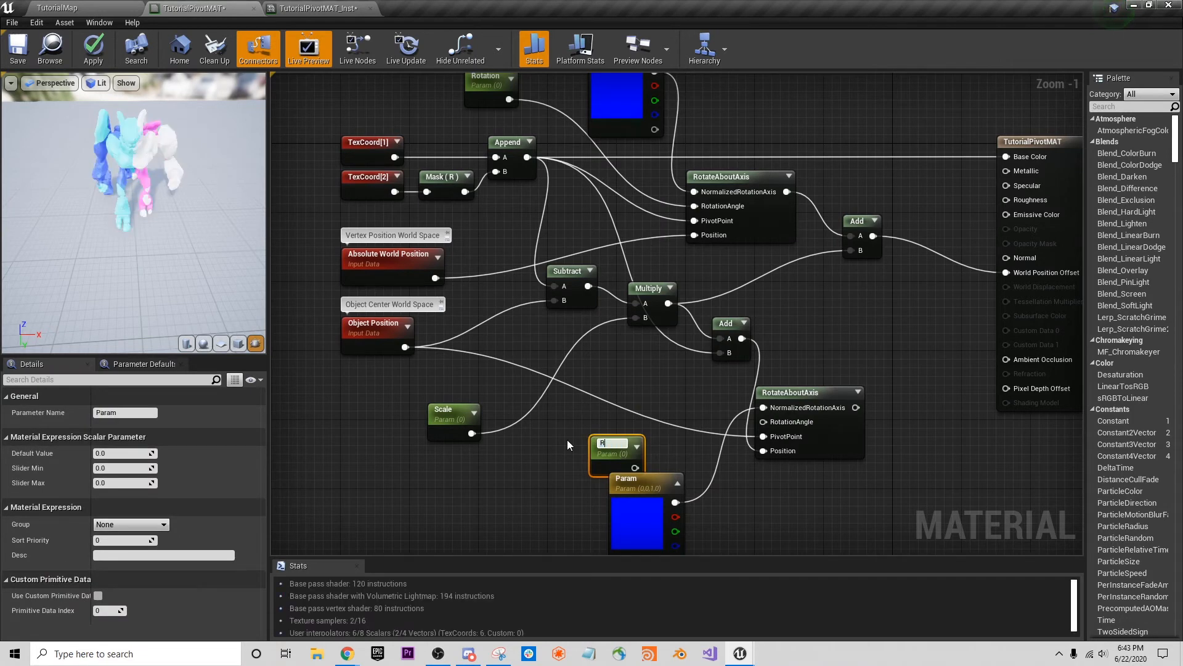
text(otationAroundCenter)
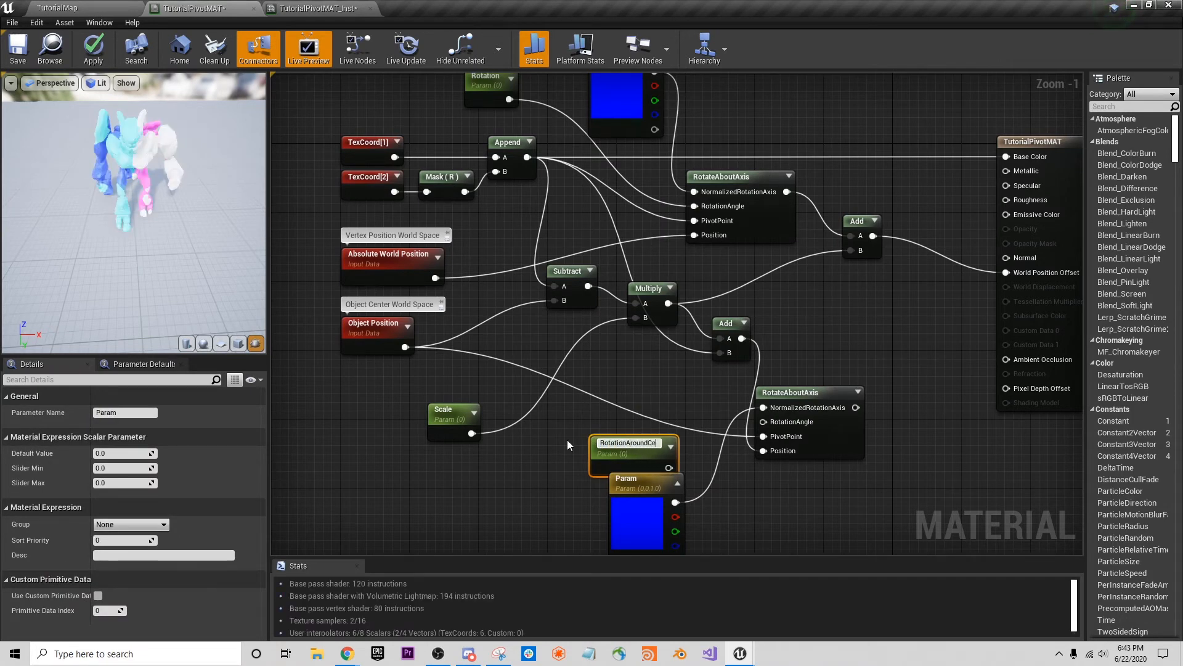
key(Return)
drag(631, 449, 762, 421)
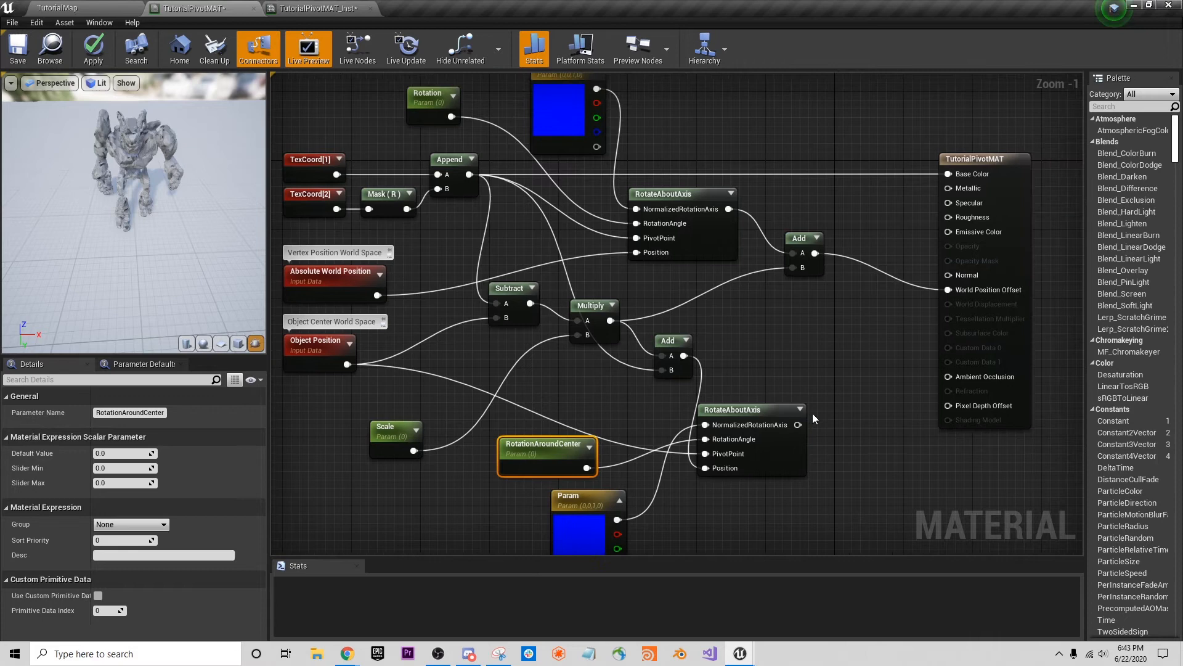
click(812, 413)
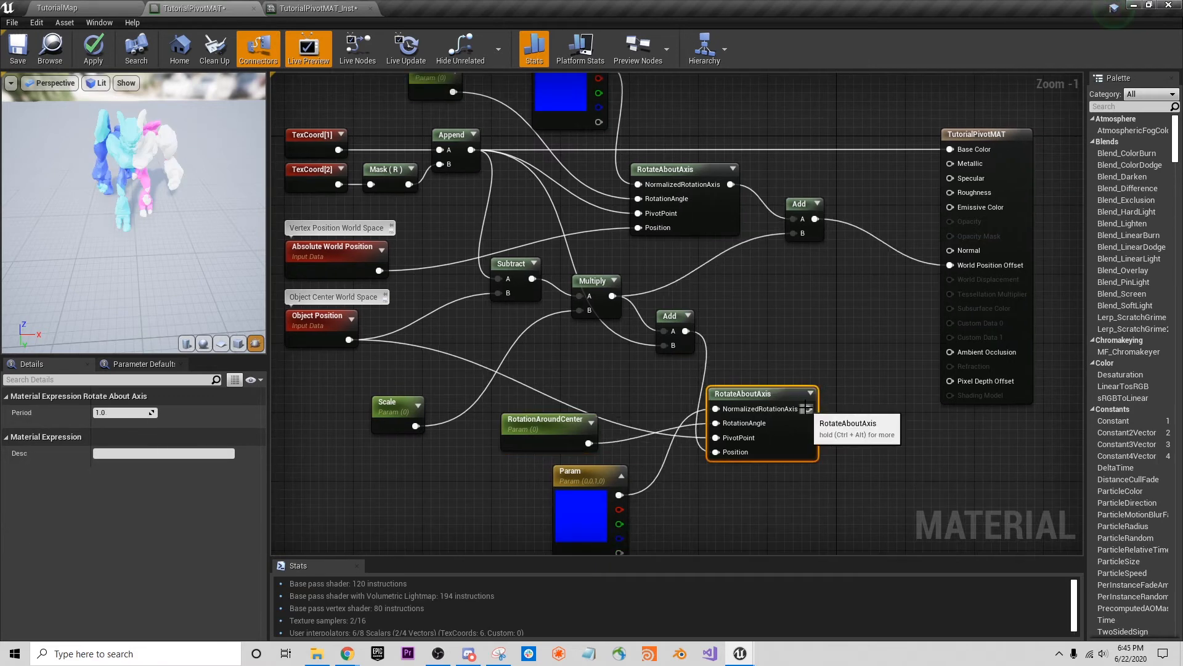
Replace the upper RotateAboutAxis result in the final Add node's A input with the lower RotateAboutAxis result and apply the material.
right_drag(844, 261, 834, 276)
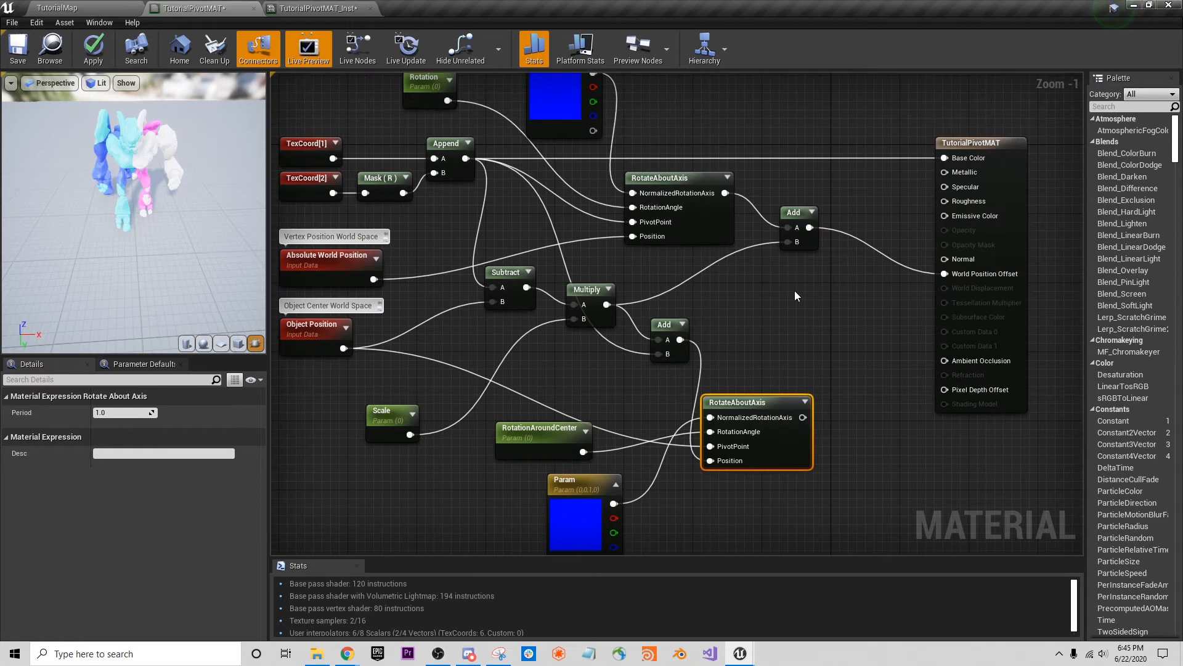
right_drag(754, 228, 749, 246)
alt+click(778, 246)
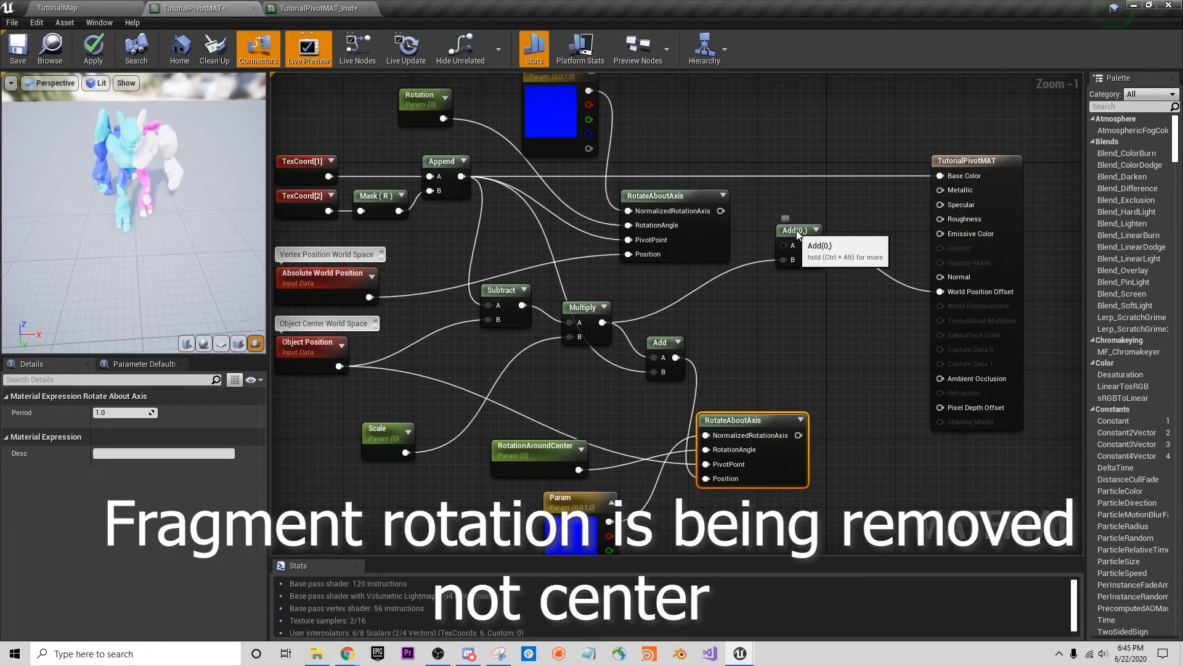
drag(788, 257, 813, 257)
drag(798, 435, 815, 247)
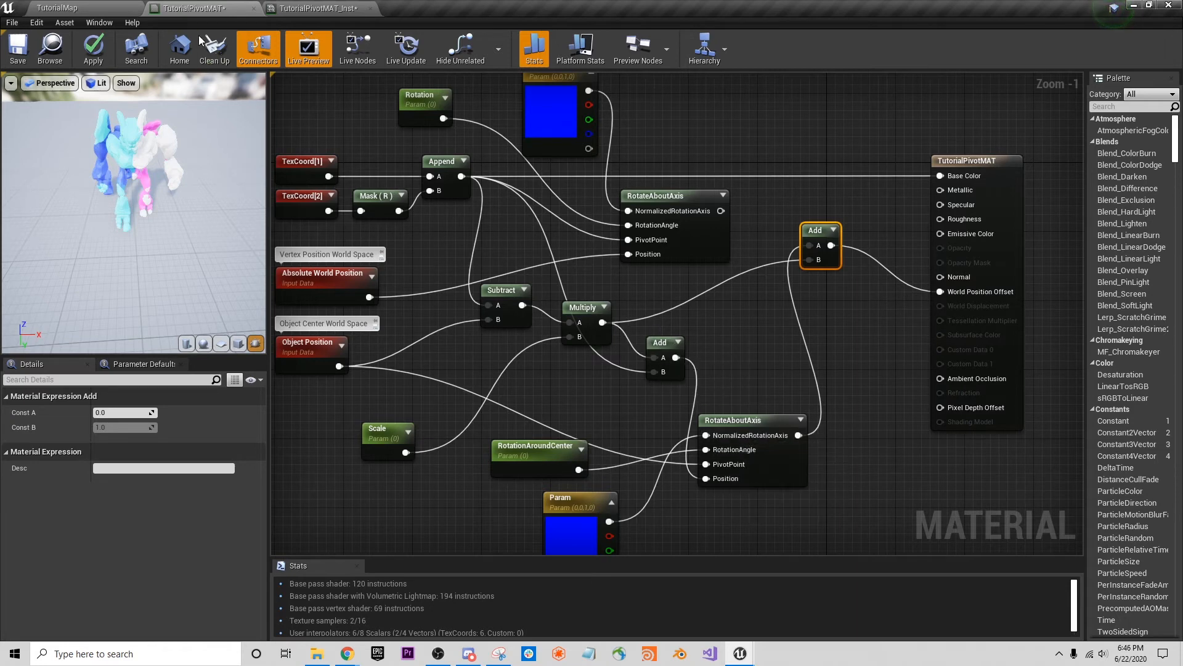
click(94, 53)
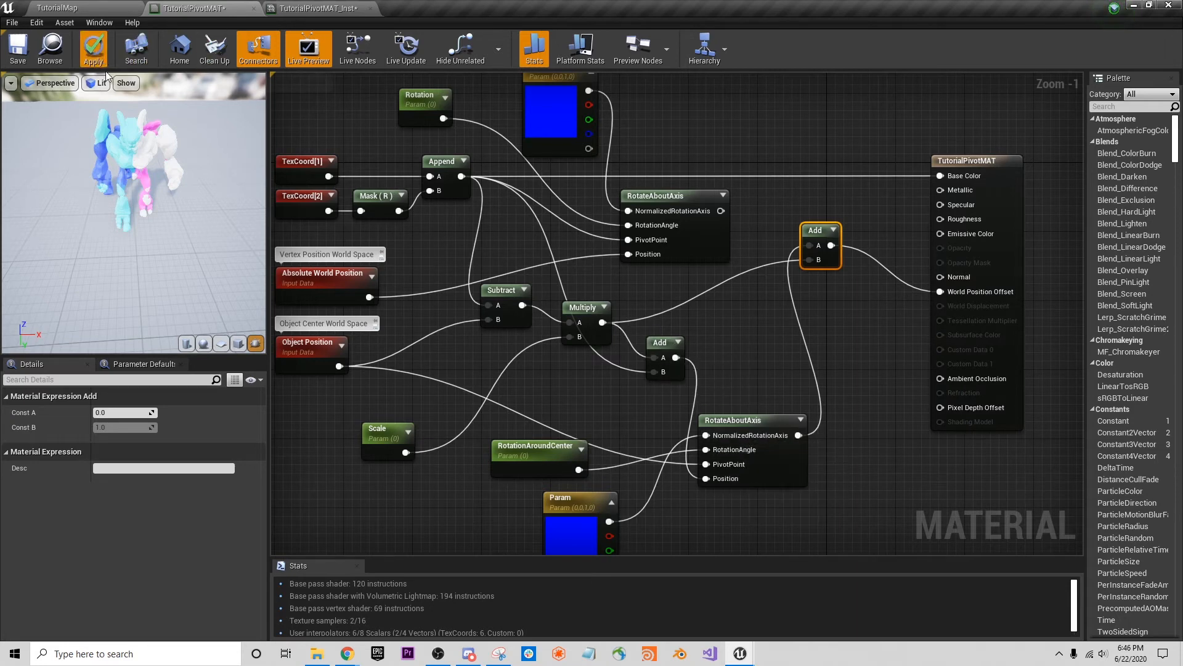
In TutorialPivotMAT_Inst, vary RotationAroundCenter and Scale to test rotation about the object's center, ending at about 8.93 and 0.71.
click(319, 7)
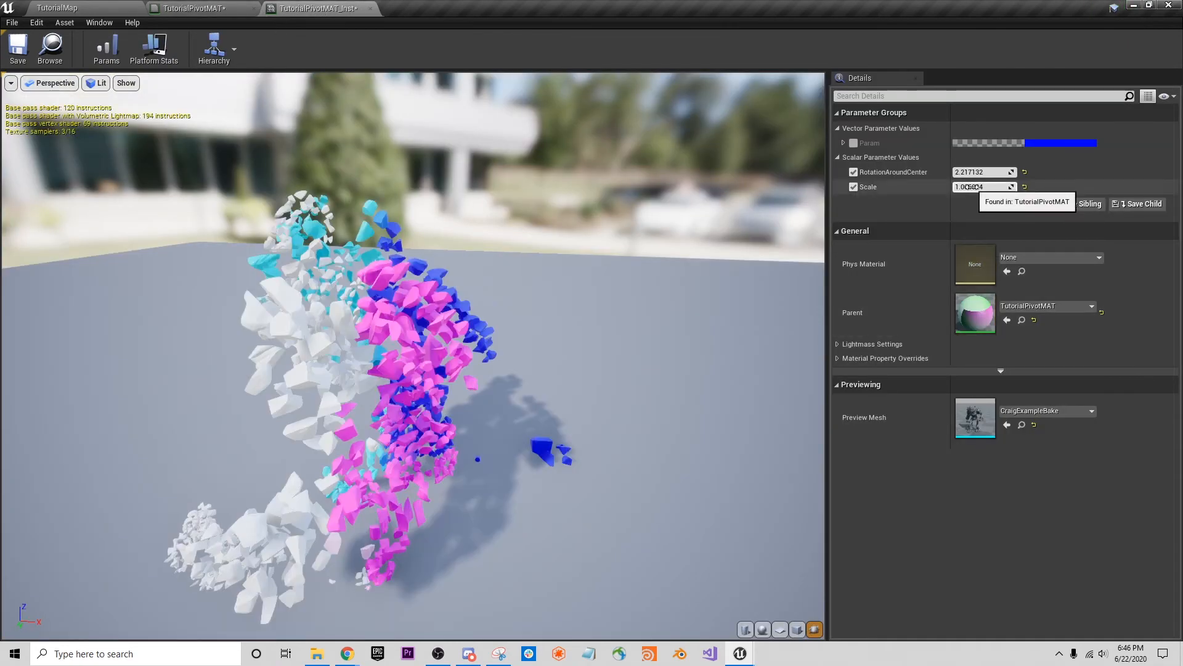
drag(984, 187, 1079, 174)
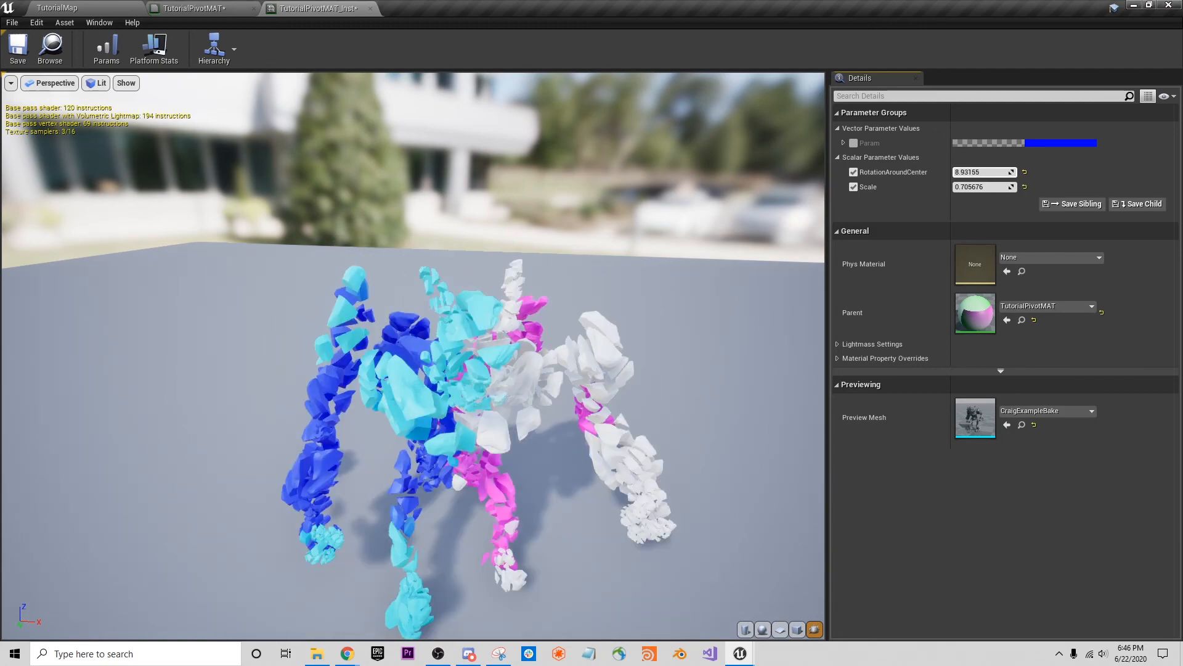
In TutorialPivotMAT, sum the upper RotateAboutAxis result and the existing final Add output with another Add node feeding World Position Offset.
click(201, 13)
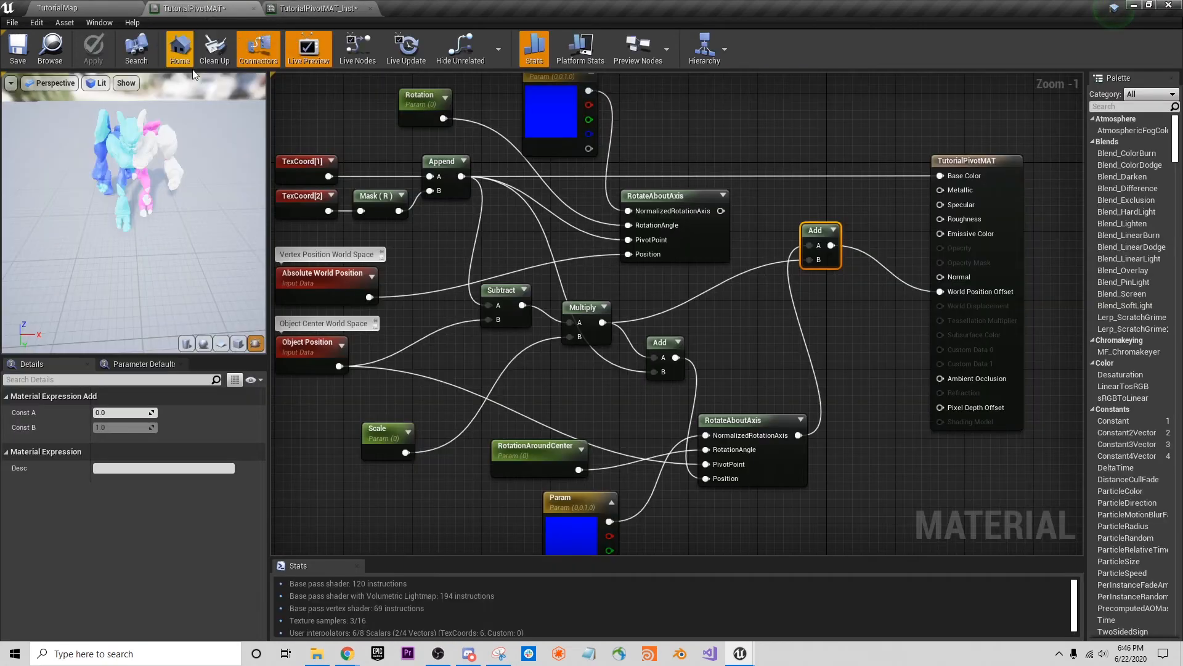
drag(816, 230, 789, 230)
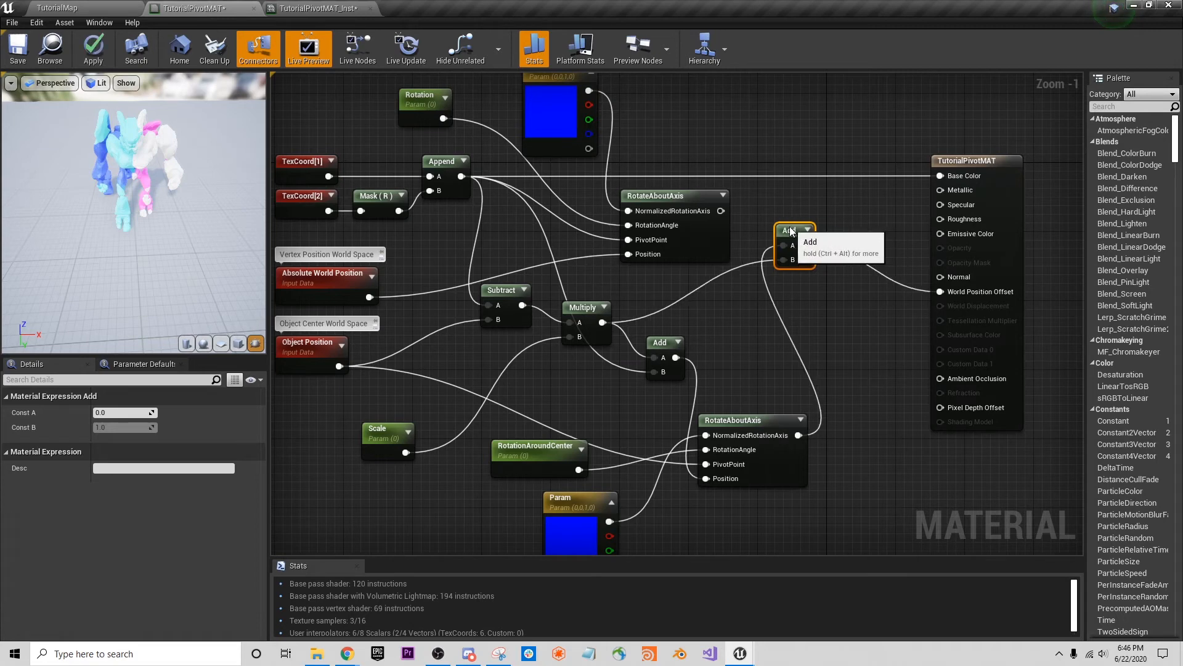
drag(721, 210, 869, 217)
text(add)
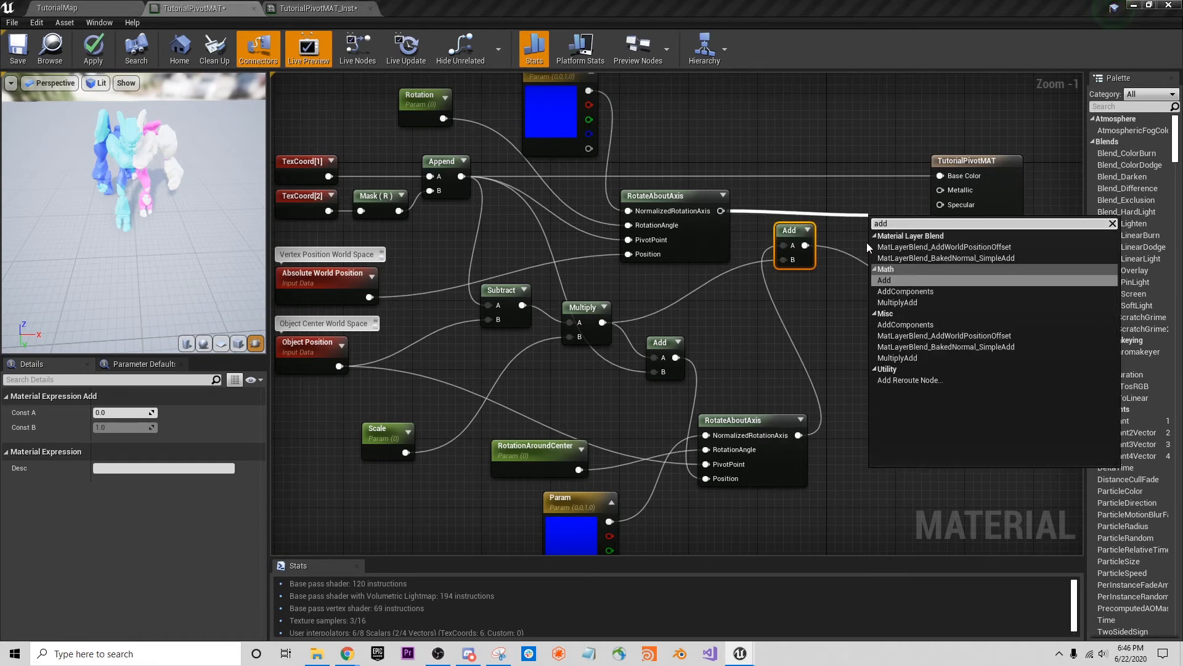
click(886, 280)
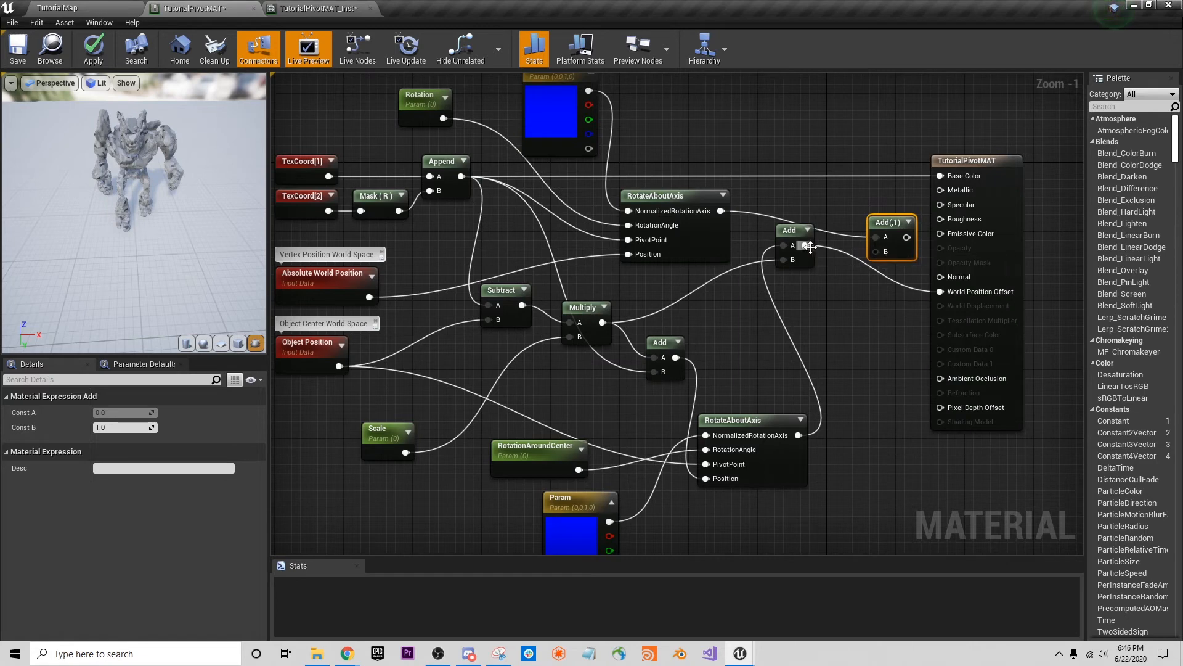
drag(805, 245, 879, 252)
mouse_move(898, 222)
mouse_down()
mouse_move(859, 213)
mouse_move(942, 295)
mouse_up()
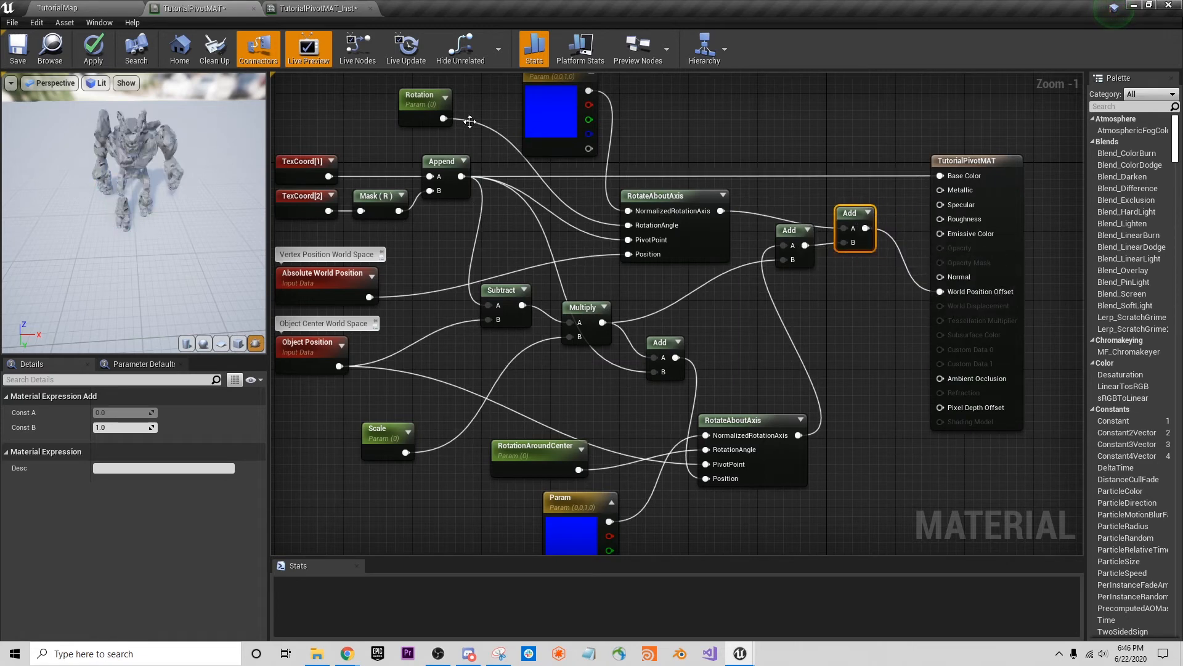
Apply the material and vary Rotation, RotationAroundCenter and Scale in TutorialPivotMAT_Inst, ending at about 2.63, 6.32 and 1.71.
click(93, 48)
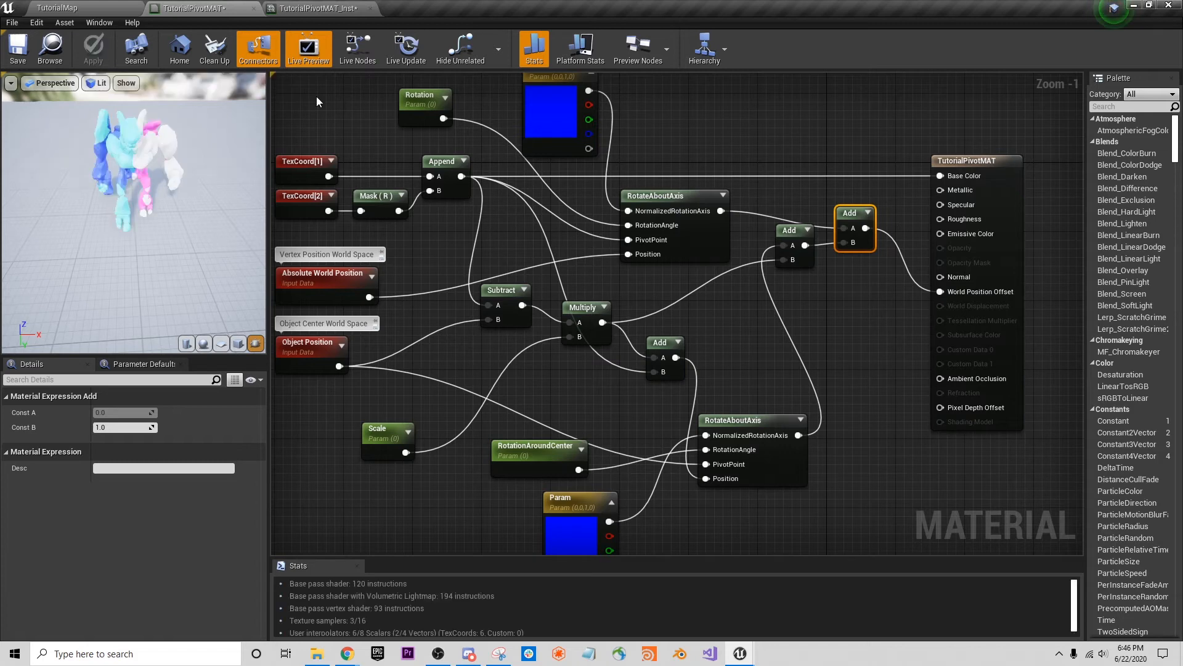
click(325, 9)
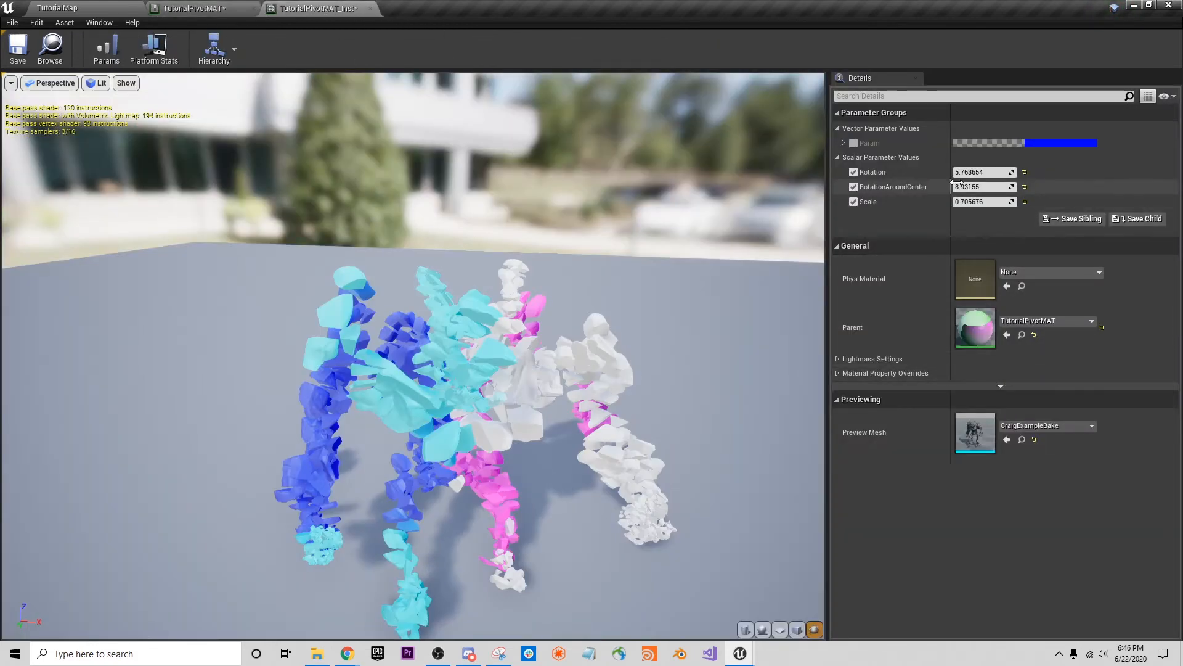
drag(983, 172, 1023, 201)
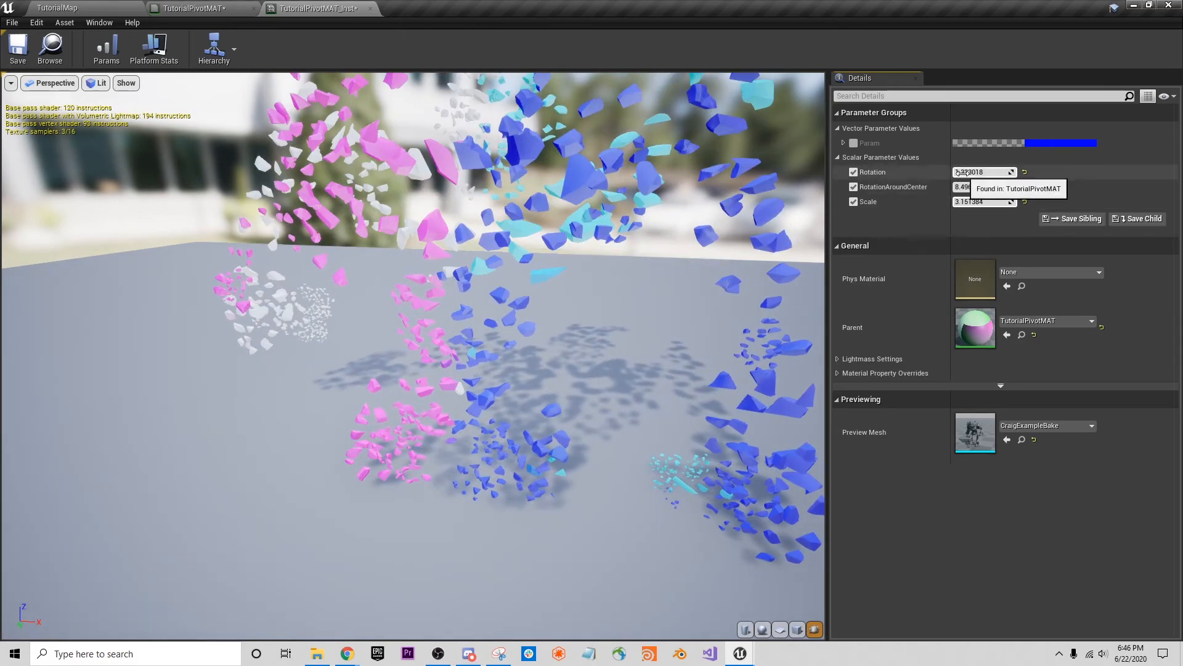
drag(971, 172, 971, 202)
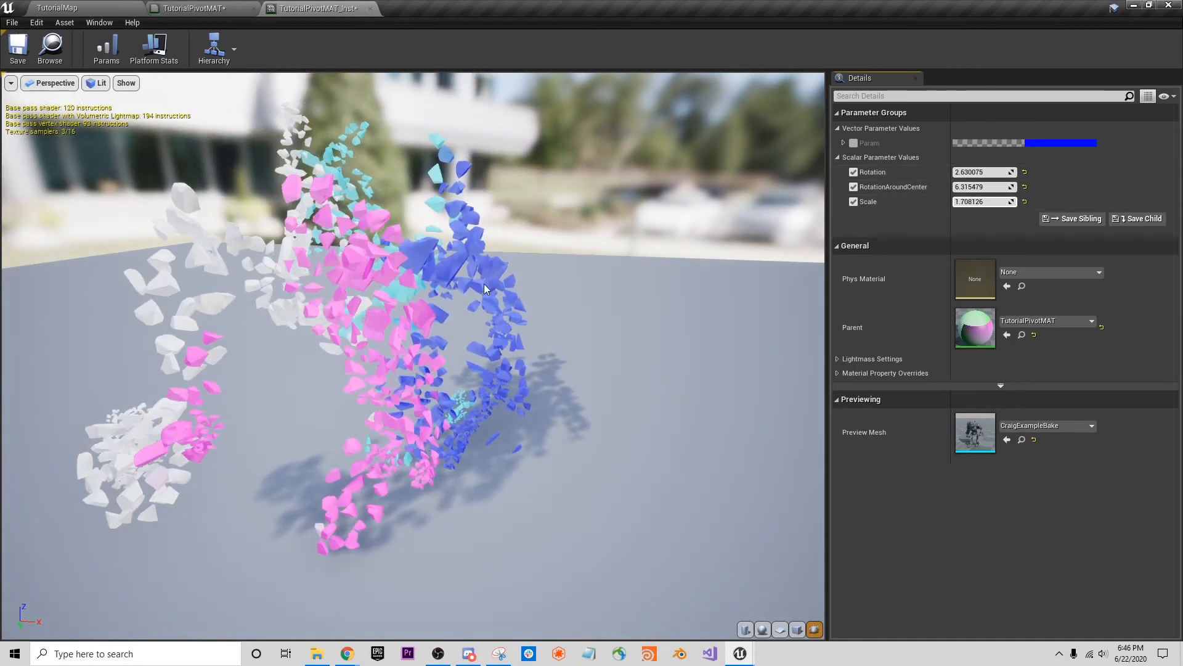
In TutorialPivotMAT, add a second Absolute World Position node in the empty area above the upper RotateAboutAxis node.
click(183, 9)
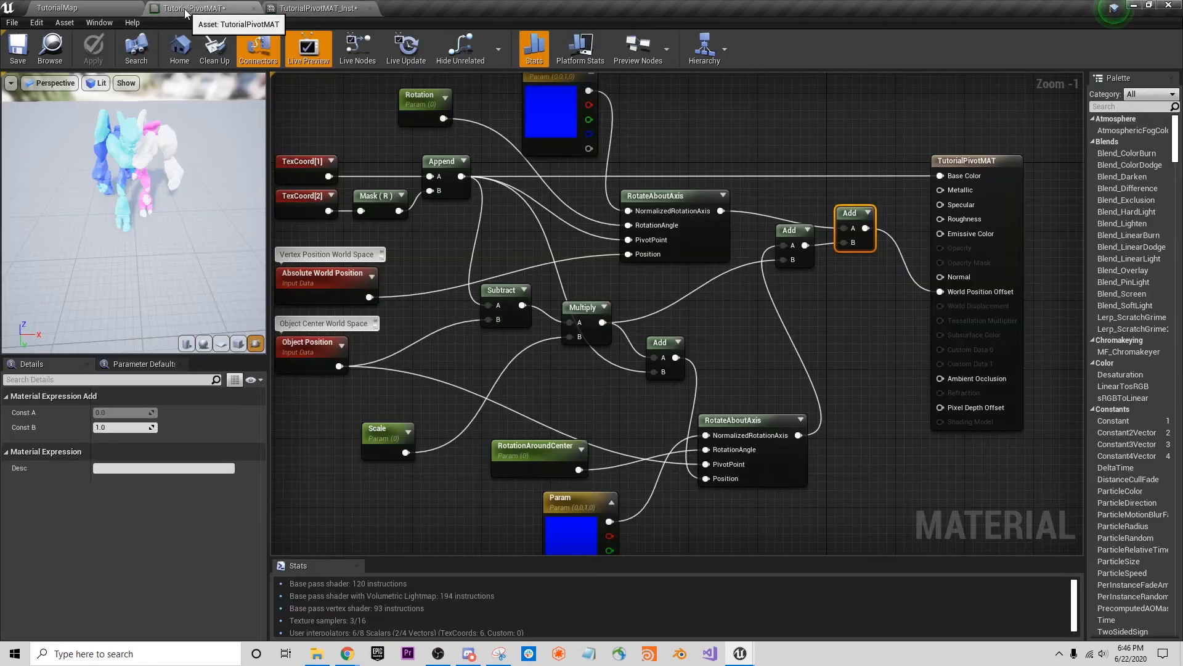
scroll(866, 162, up, 1)
drag(866, 151, 1003, 151)
right_drag(790, 340, 907, 340)
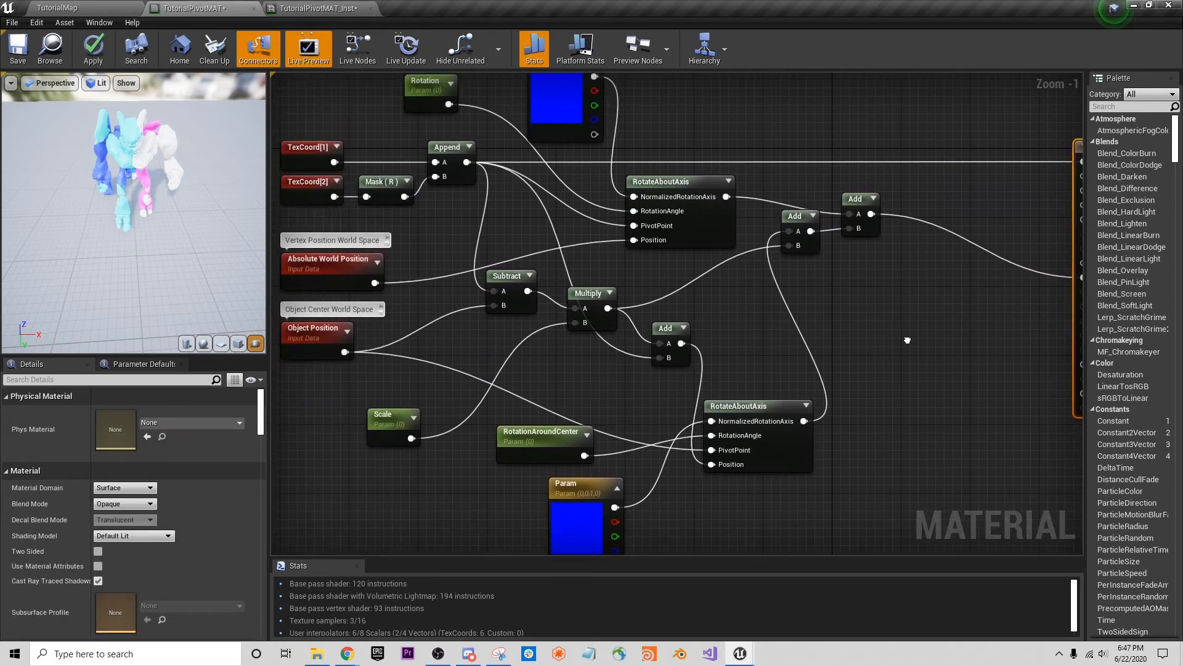
scroll(894, 344, down, 1)
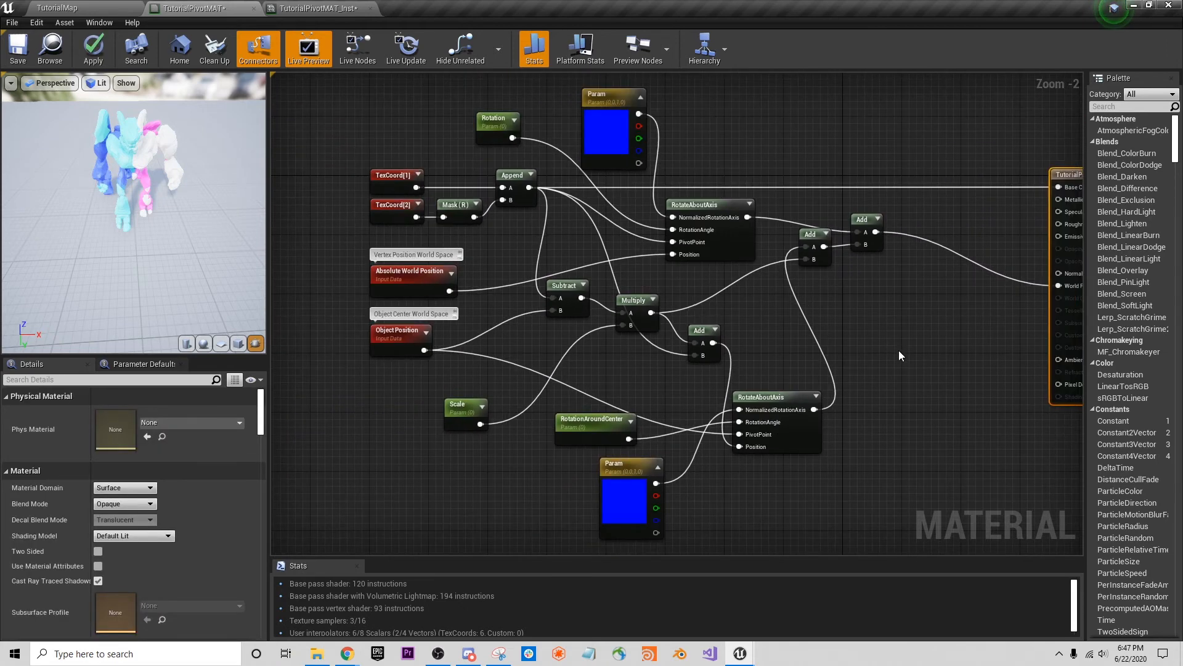
right_drag(889, 350, 785, 366)
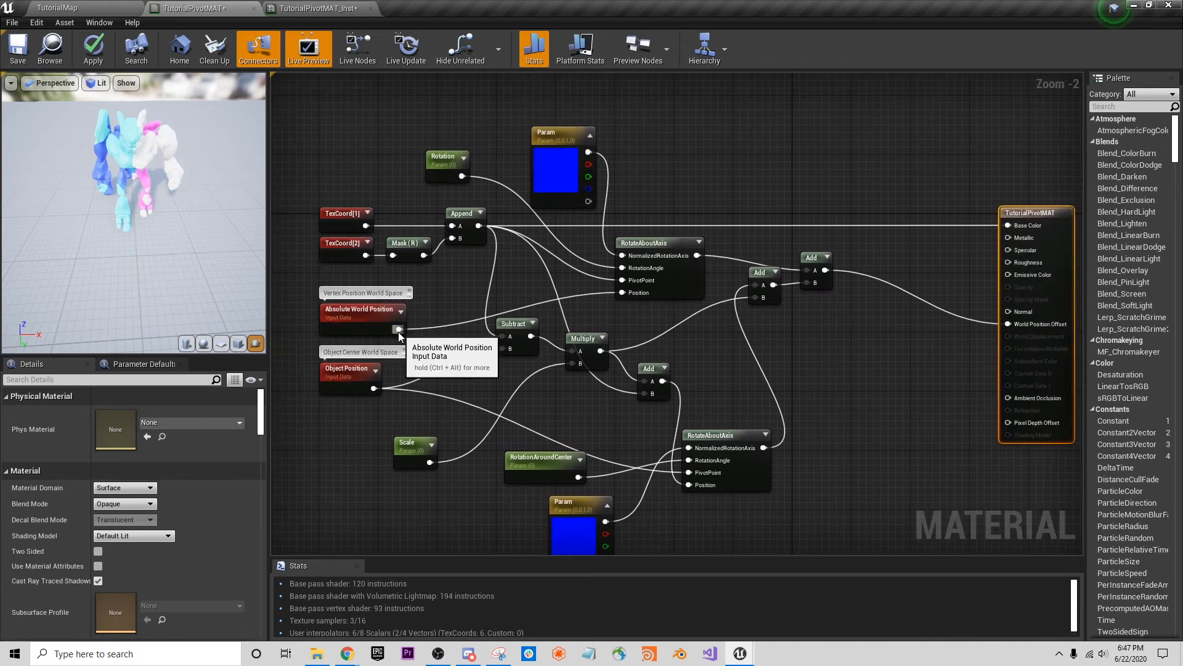
drag(398, 331, 442, 286)
click(666, 120)
right_click(671, 114)
text(a)
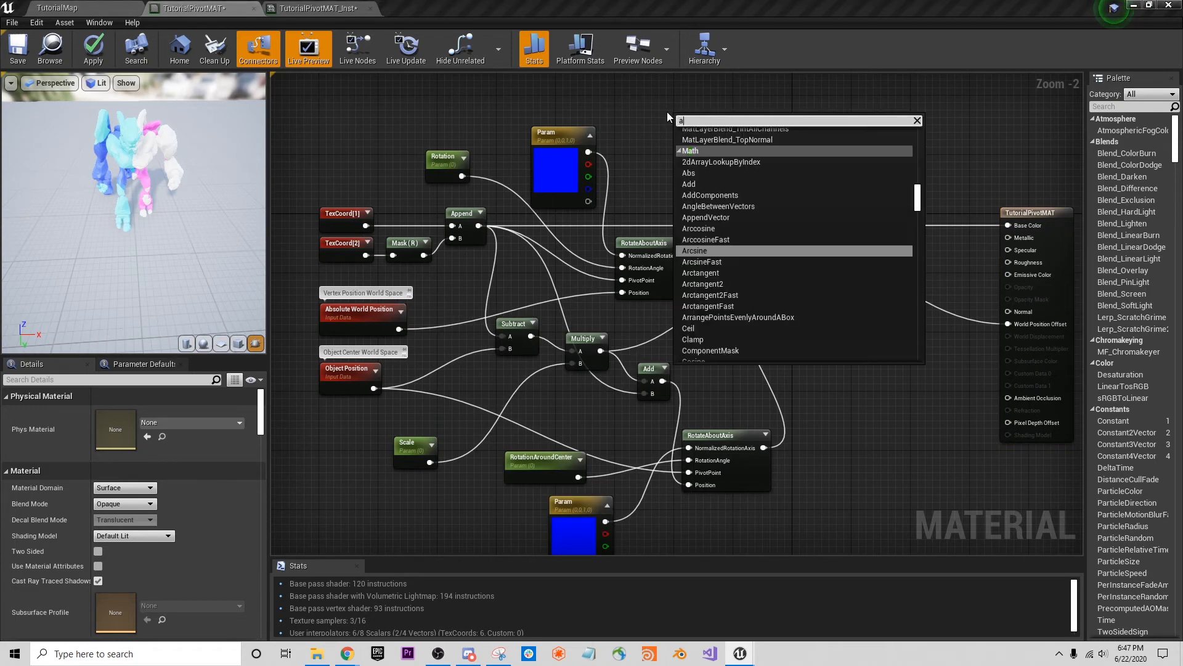
text(bsolute)
key(Return)
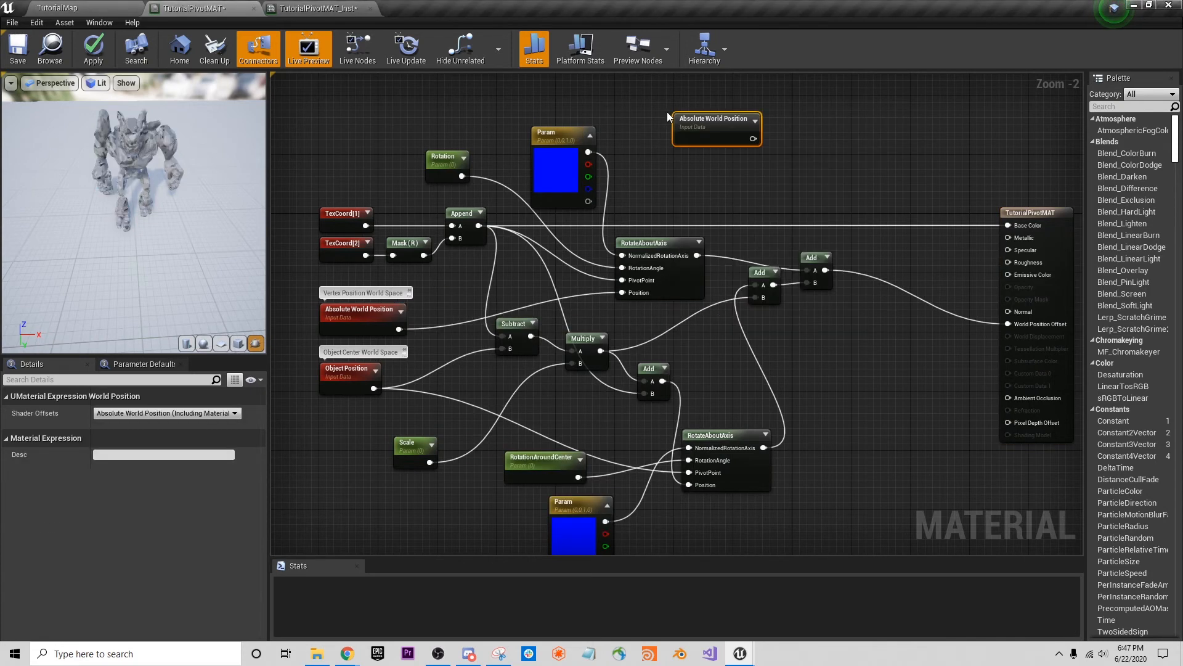
drag(478, 225, 755, 194)
click(751, 154)
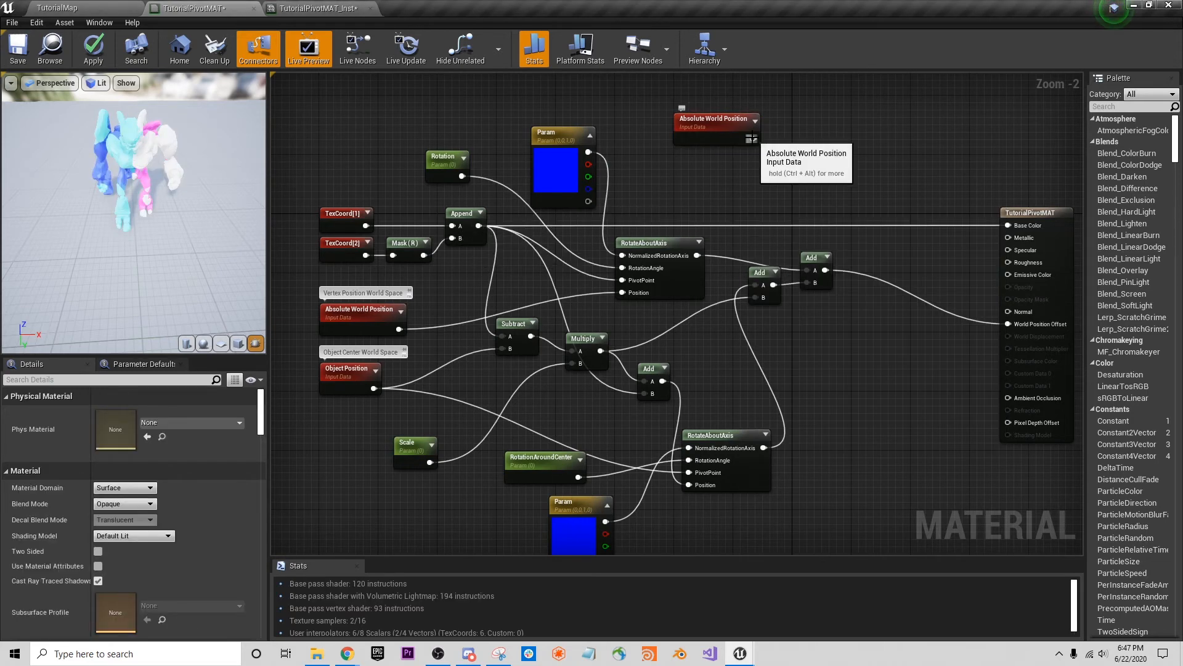
Subtract the Append output from the new Absolute World Position with a Subtract node and space the two nodes apart.
drag(753, 138, 803, 144)
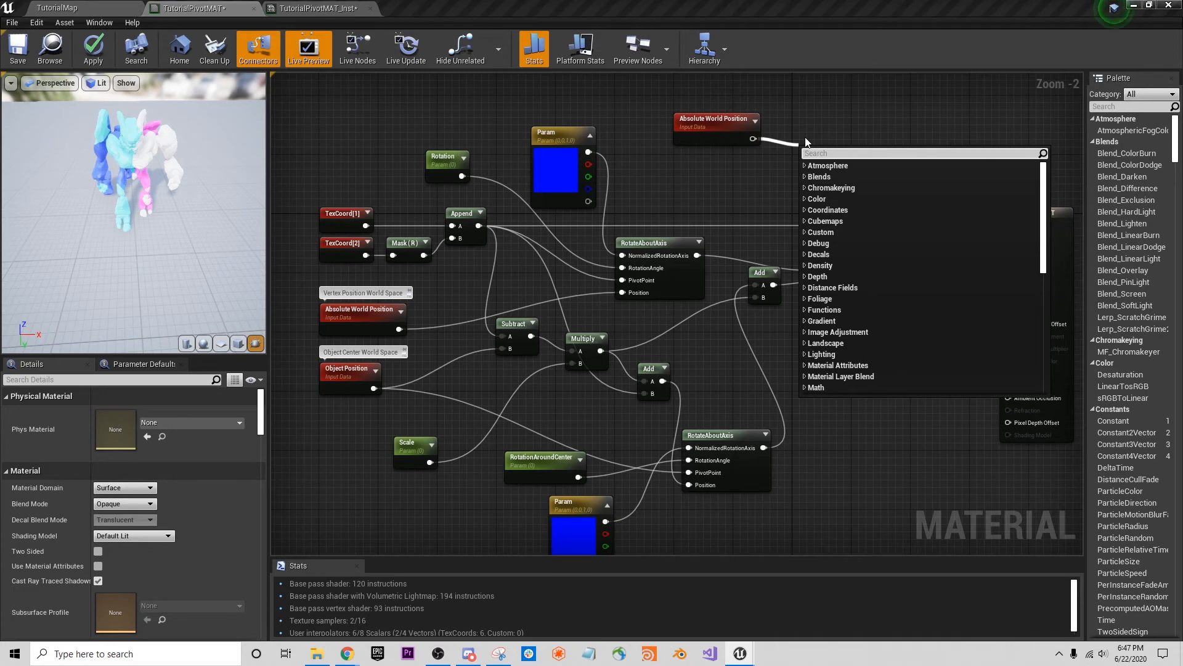
text(subr)
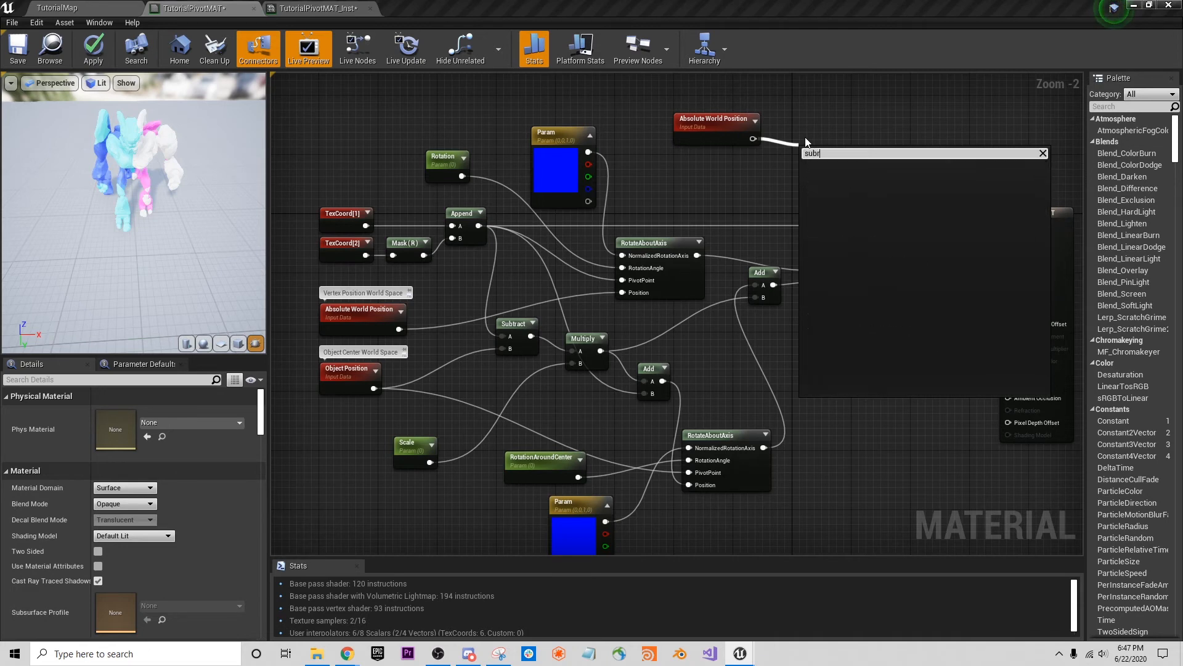
key(BackSpace)
key(BackSpace)
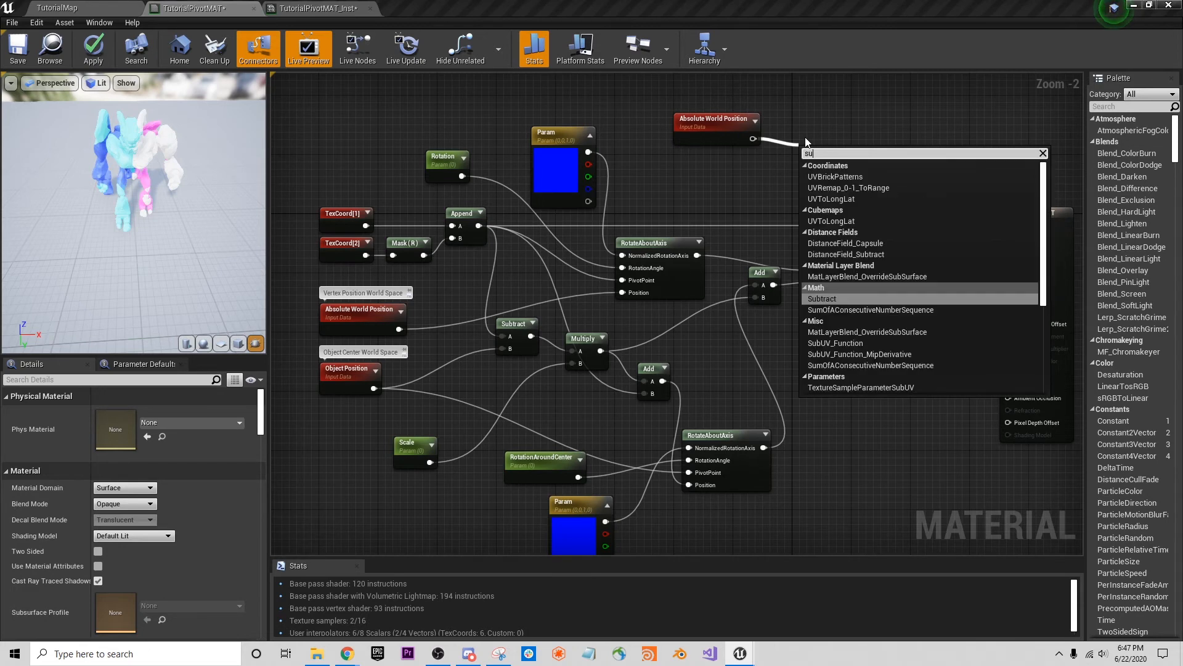
text(tra)
key(Return)
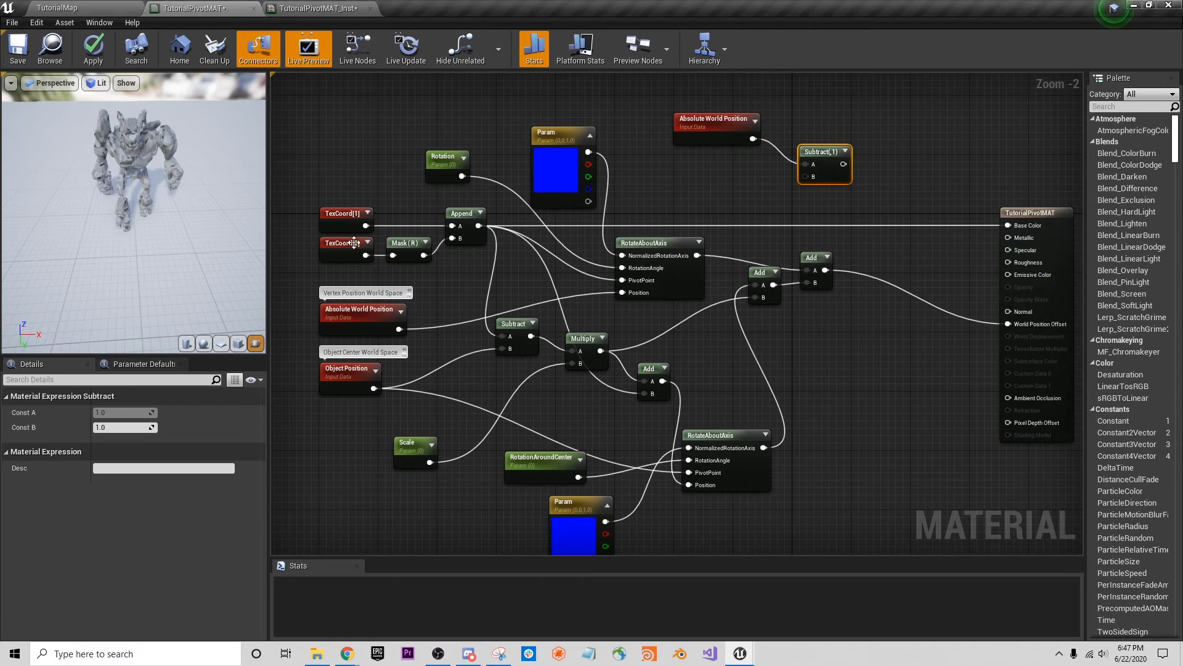
drag(481, 225, 808, 177)
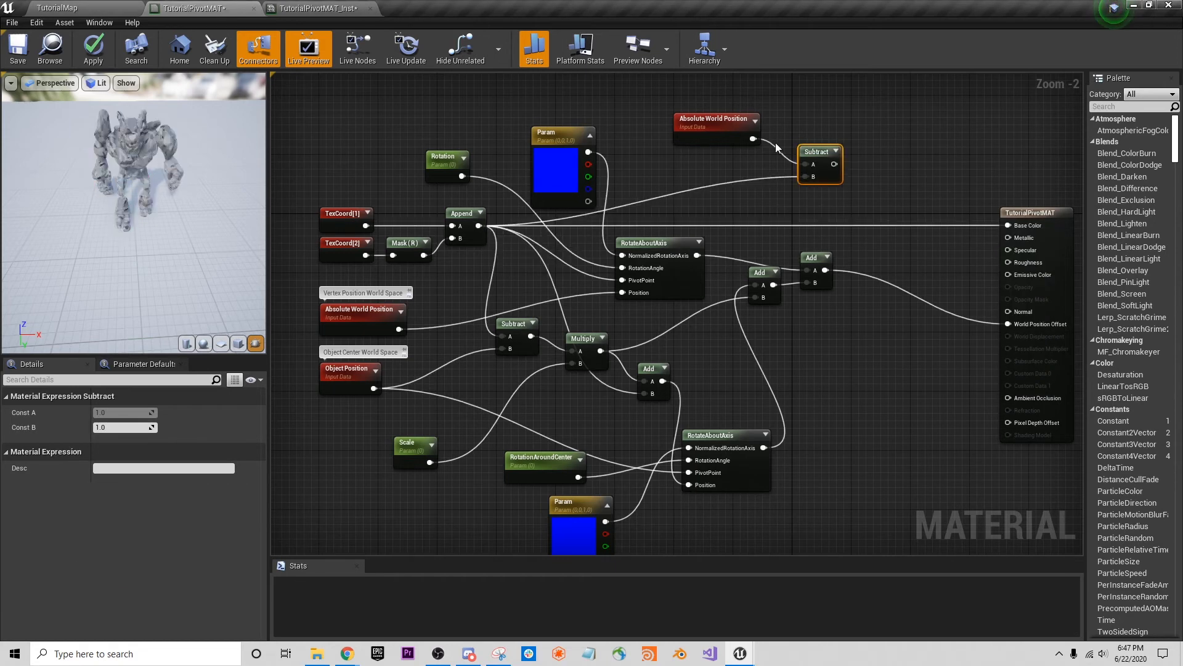
right_drag(713, 164, 683, 163)
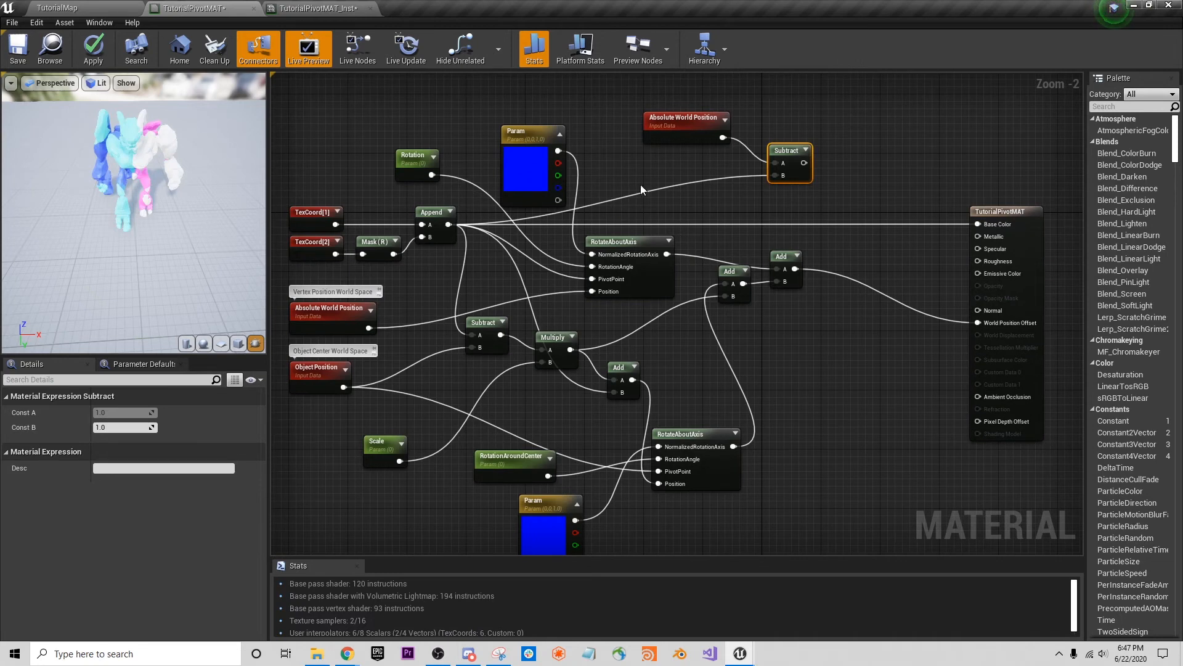
mouse_move(788, 148)
mouse_down()
mouse_move(772, 150)
mouse_move(788, 151)
mouse_up()
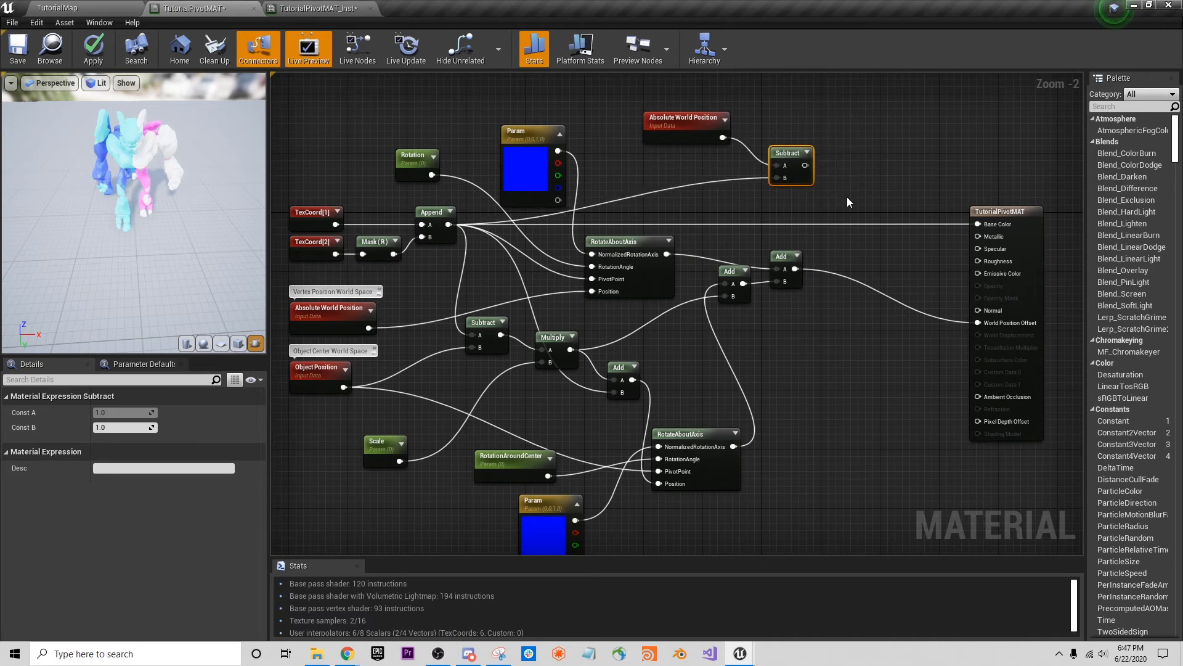
click(675, 126)
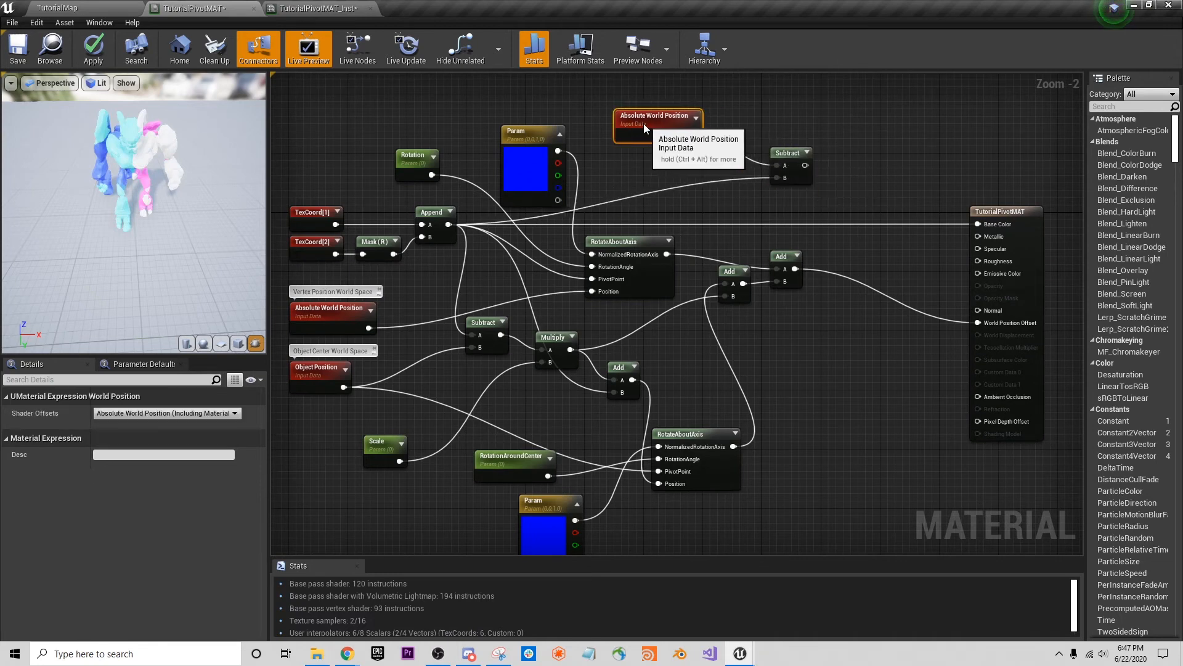
right_drag(810, 164, 749, 188)
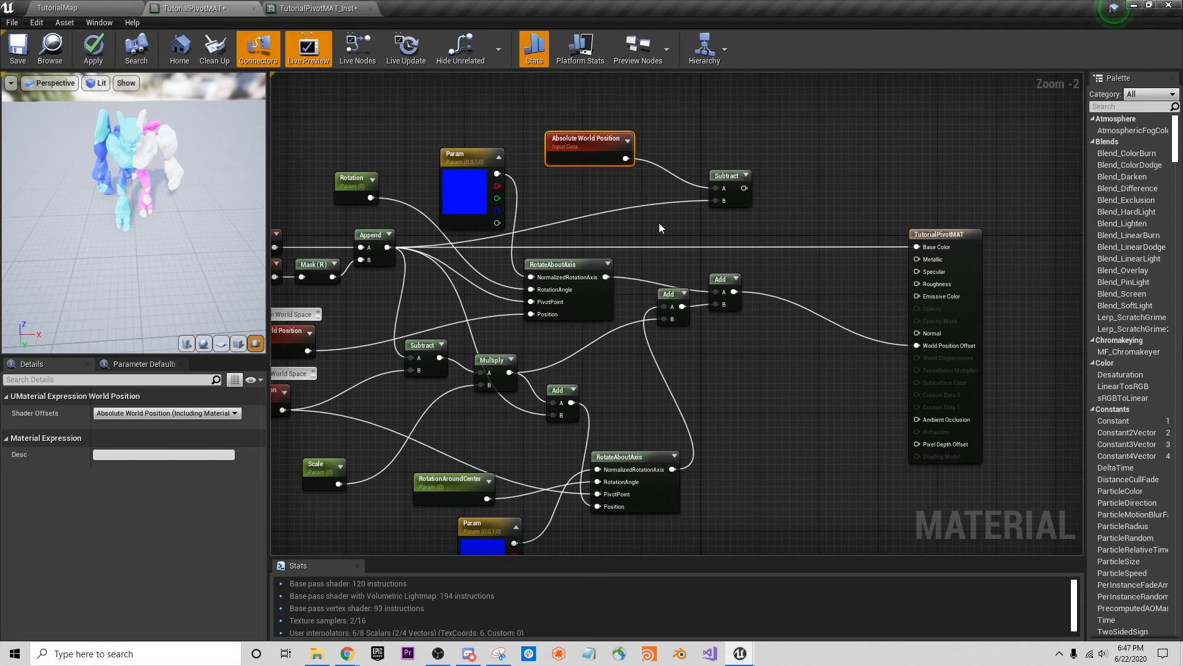
Add a scalar parameter named LocalScale above the new Subtract node.
click(688, 95)
text(ssss)
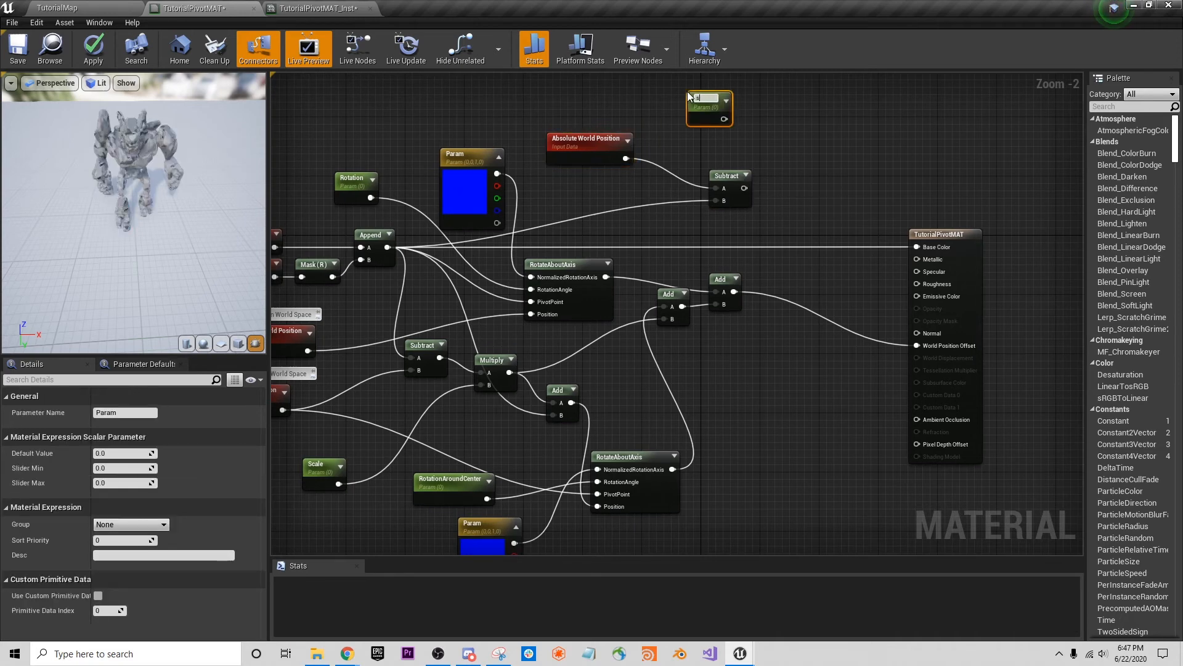
key(BackSpace)
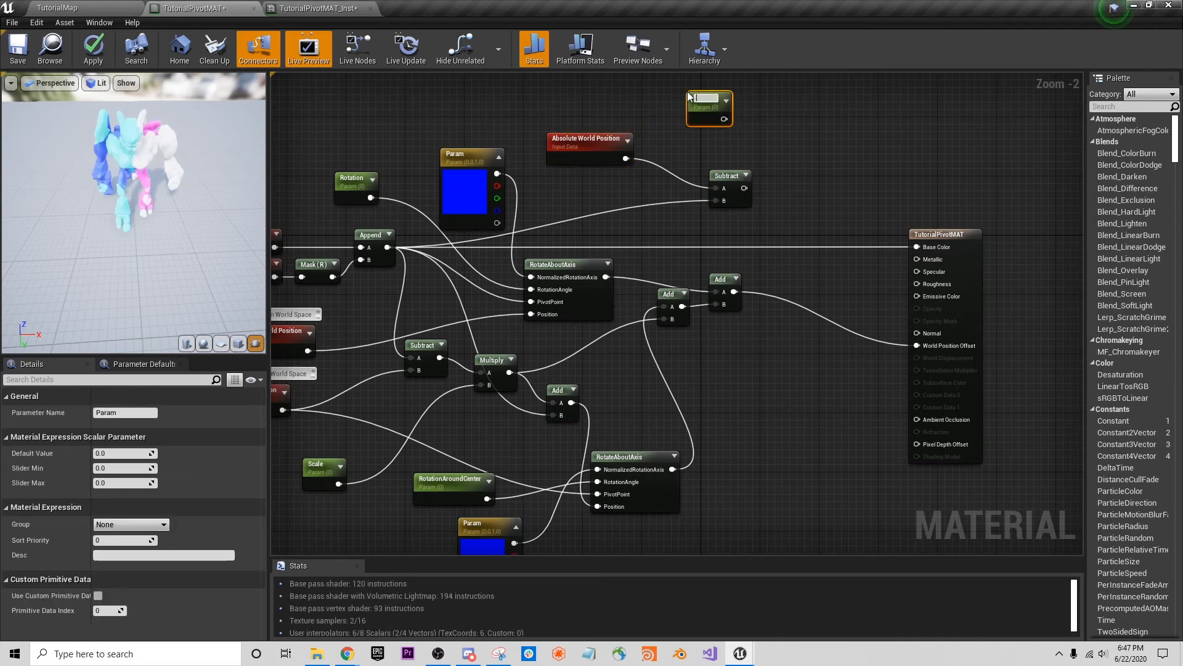
text(LocalScale)
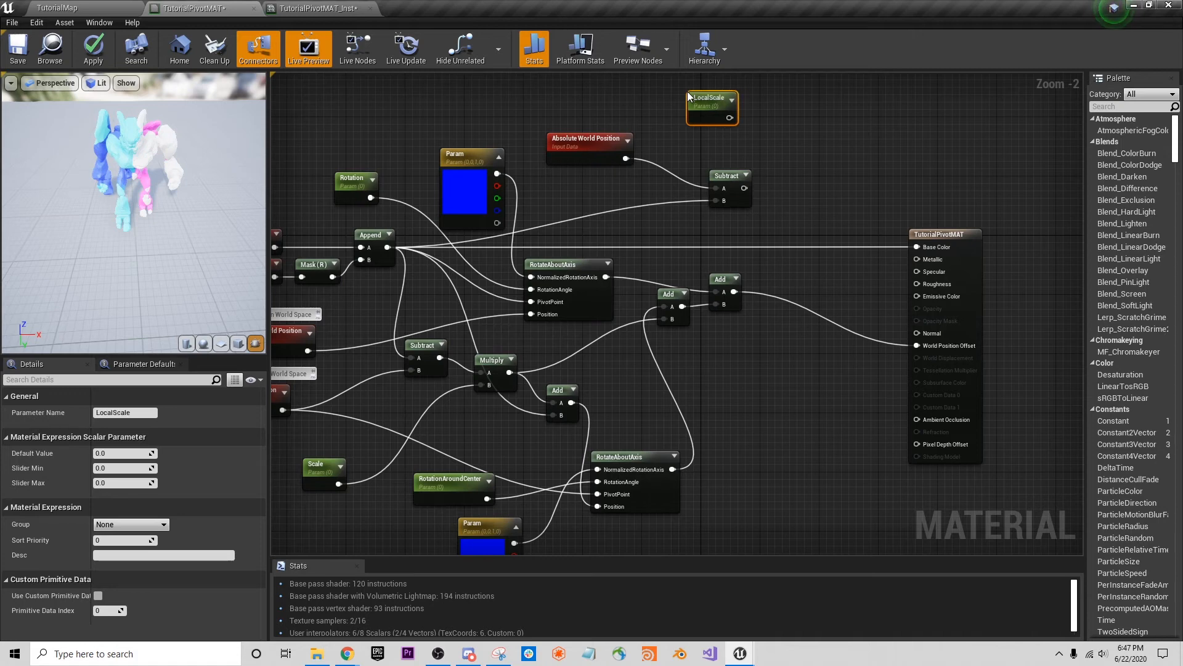
Multiply LocalScale by the upper Subtract node's result with a new Multiply node placed beside the Subtract node.
drag(727, 119, 814, 177)
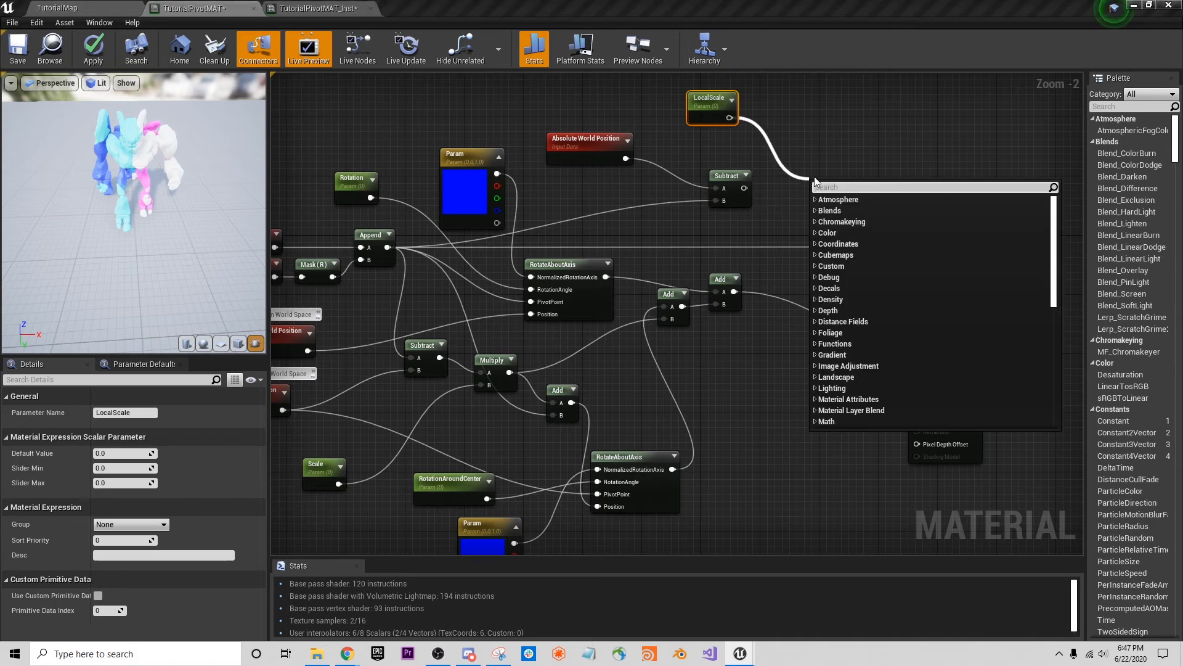
text(multi)
key(Return)
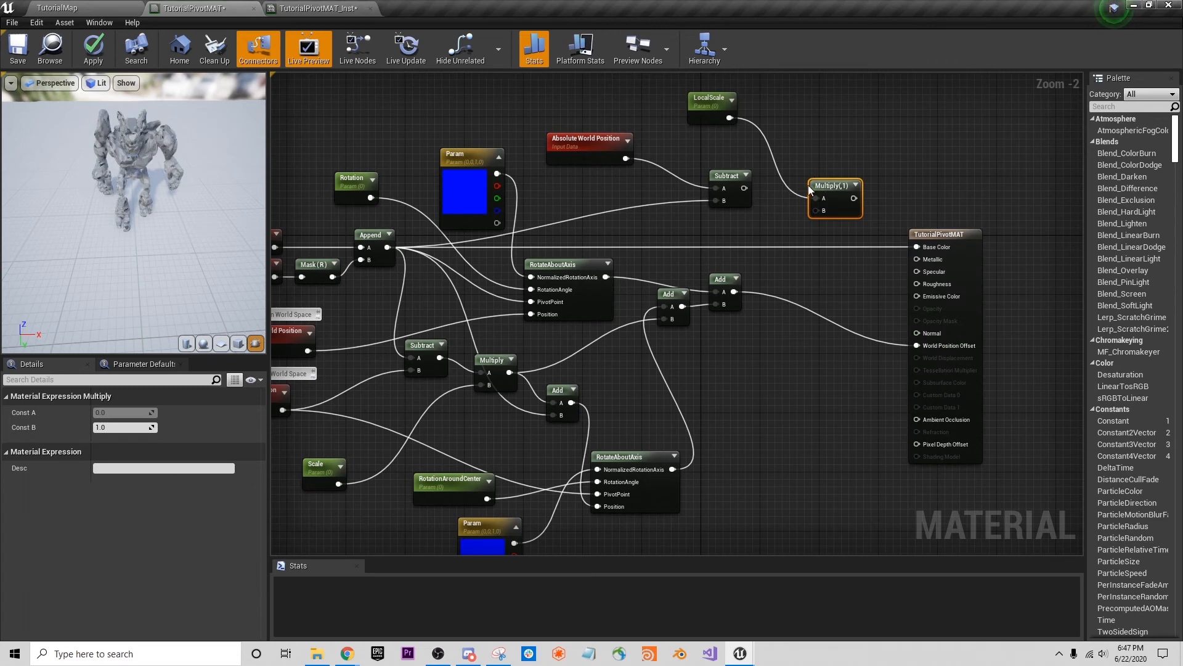
drag(744, 188, 777, 168)
right_drag(826, 209, 737, 215)
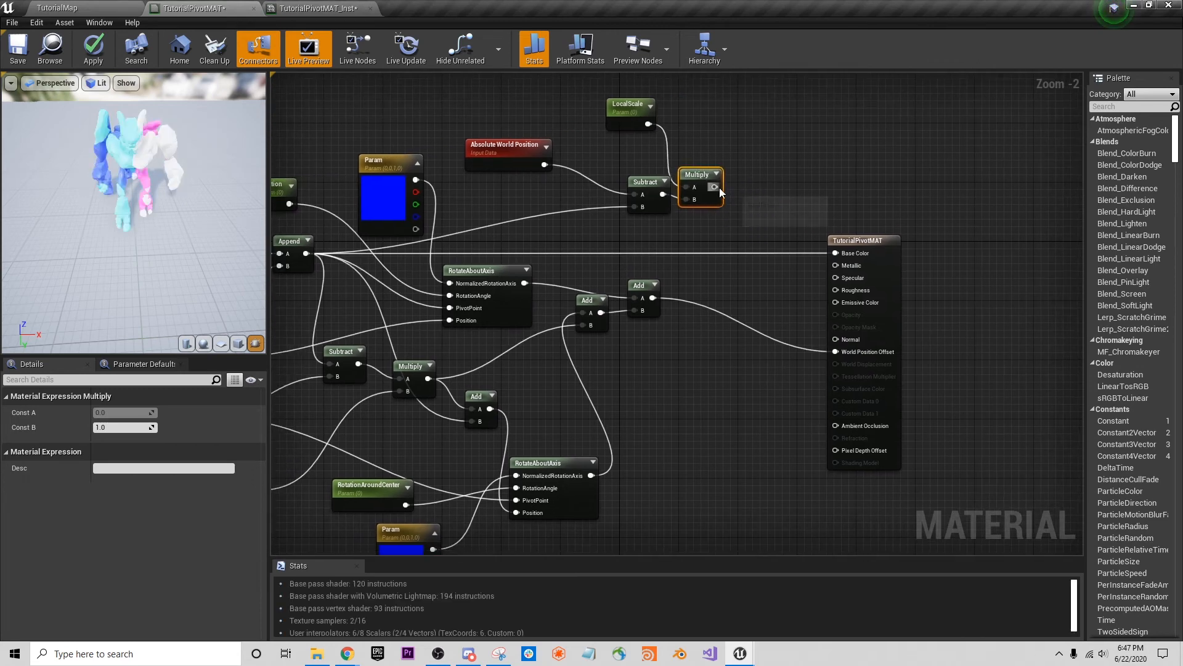
Sum the new Multiply result and the existing final Add output with another Add node feeding World Position Offset, and apply the material.
drag(713, 187, 771, 310)
text(add)
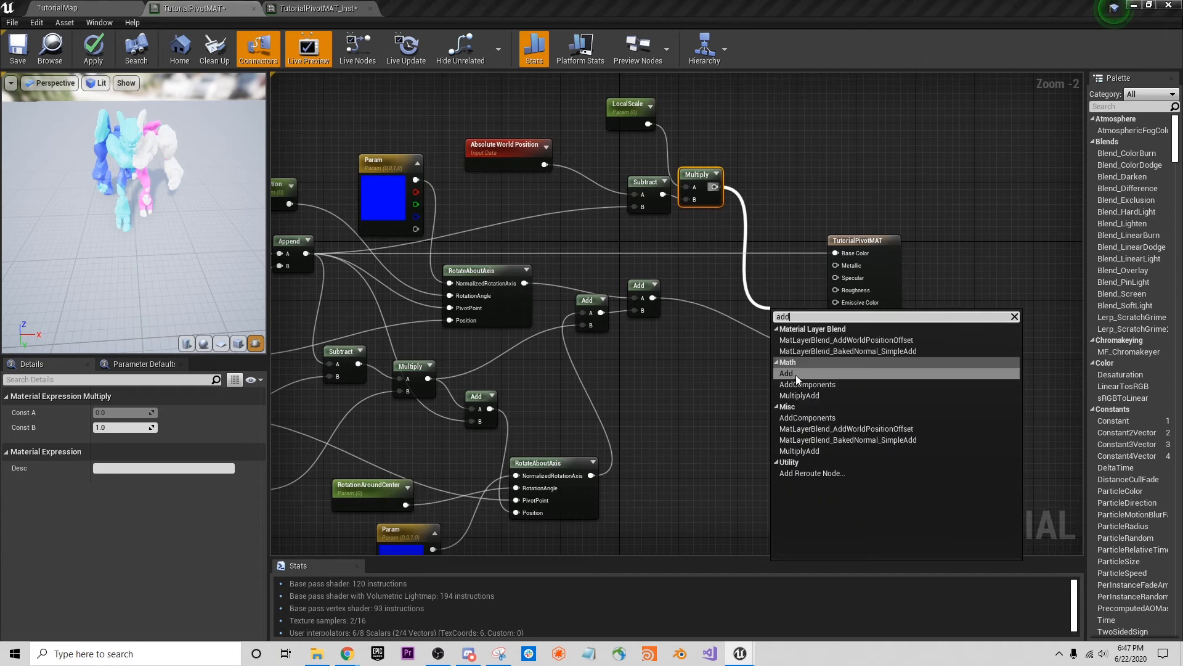
click(787, 374)
drag(652, 300, 789, 320)
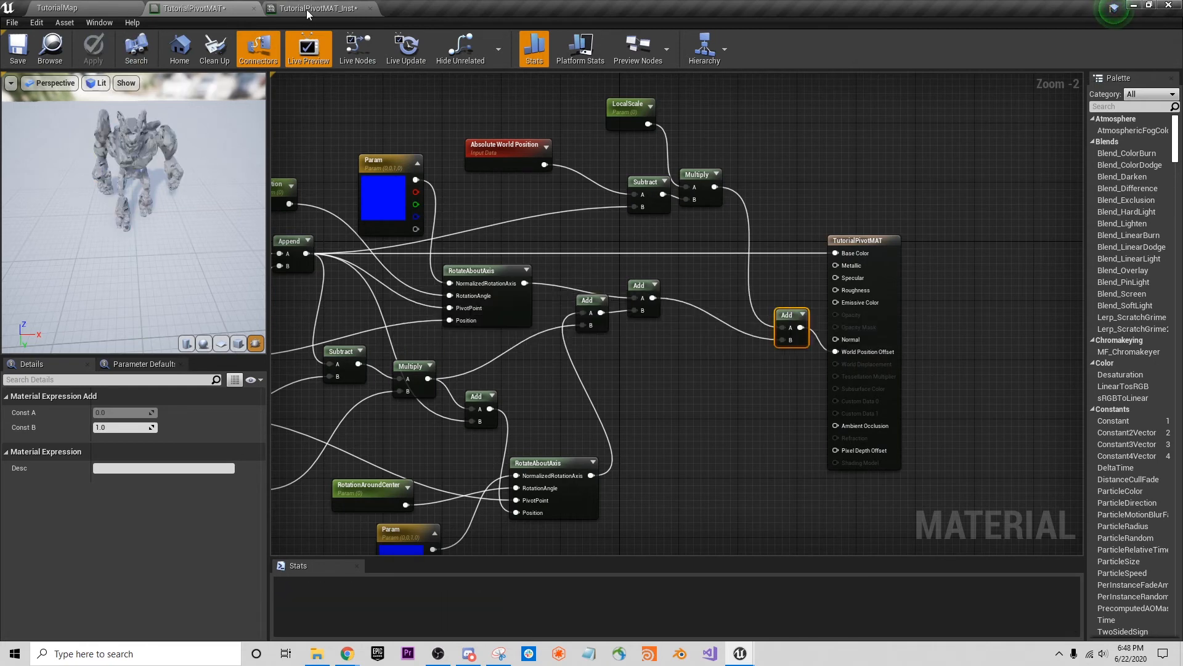
right_drag(485, 357, 655, 339)
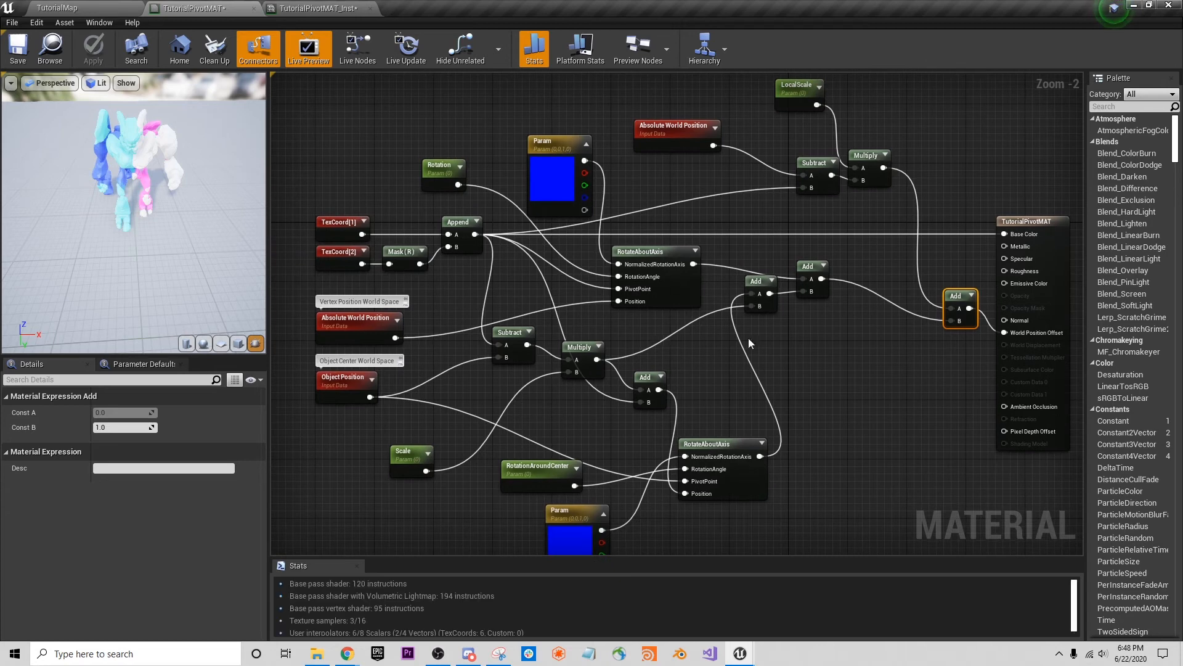
In TutorialPivotMAT_Inst, enable the LocalScale override and lower it to about -0.59.
click(309, 8)
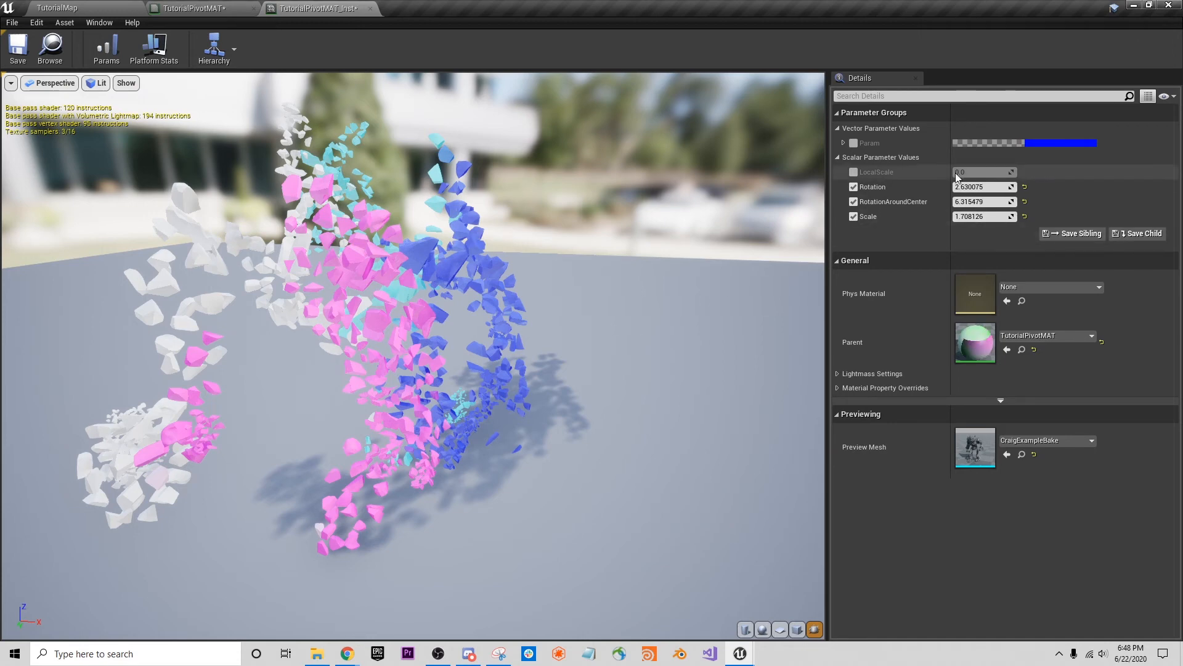
click(854, 173)
drag(983, 172, 959, 172)
Set the instance's Rotation, RotationAroundCenter and Scale parameters to 0.
click(985, 187)
text(0)
key(Return)
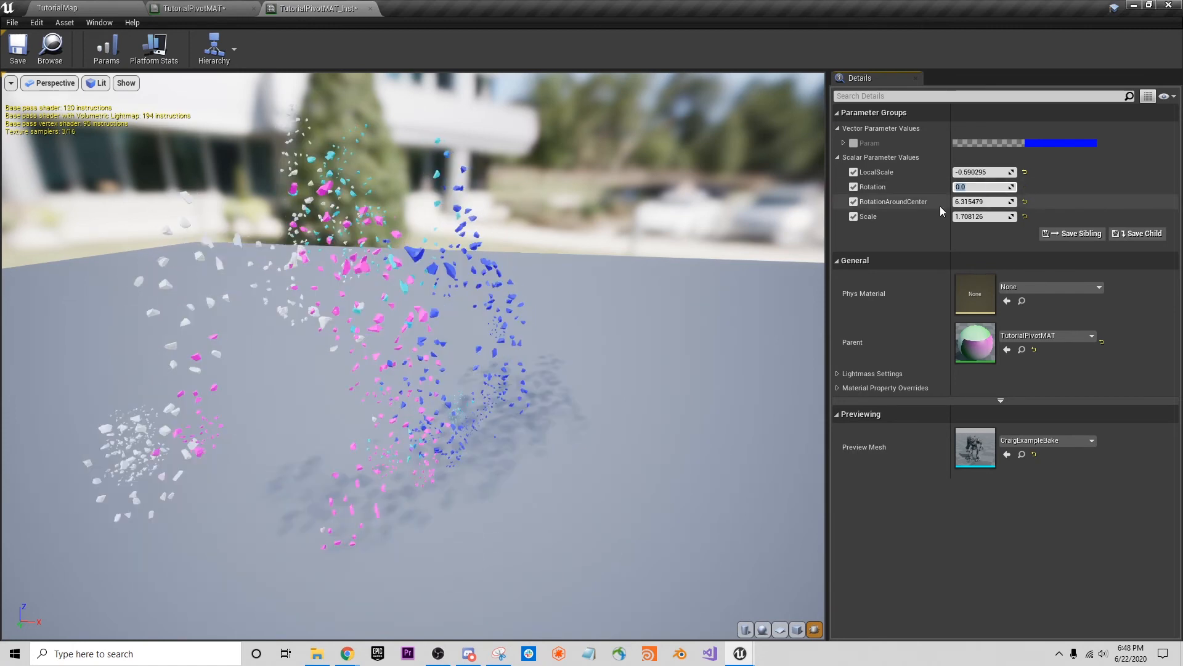
click(971, 202)
text(0)
key(Return)
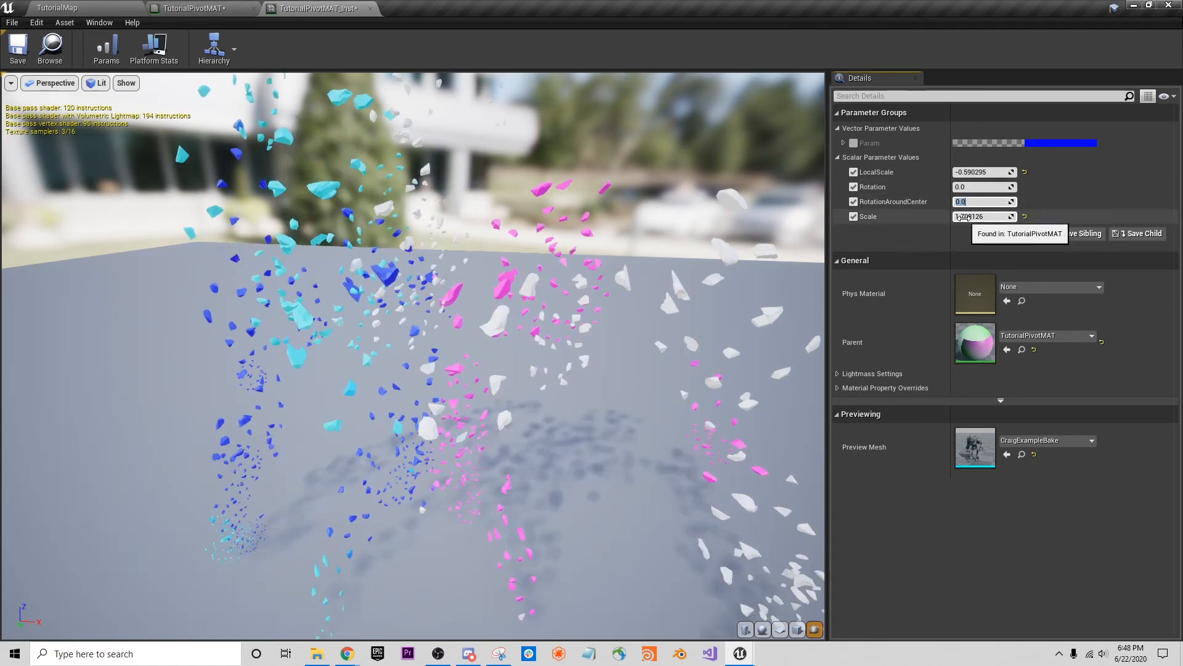
click(975, 216)
text(0)
key(Return)
Vary LocalScale, RotationAroundCenter and Rotation to test them together, bringing RotationAroundCenter to about 0.90 and Rotation to about 2.65.
mouse_move(980, 172)
mouse_down()
mouse_move(968, 172)
mouse_move(994, 172)
mouse_move(974, 172)
mouse_up()
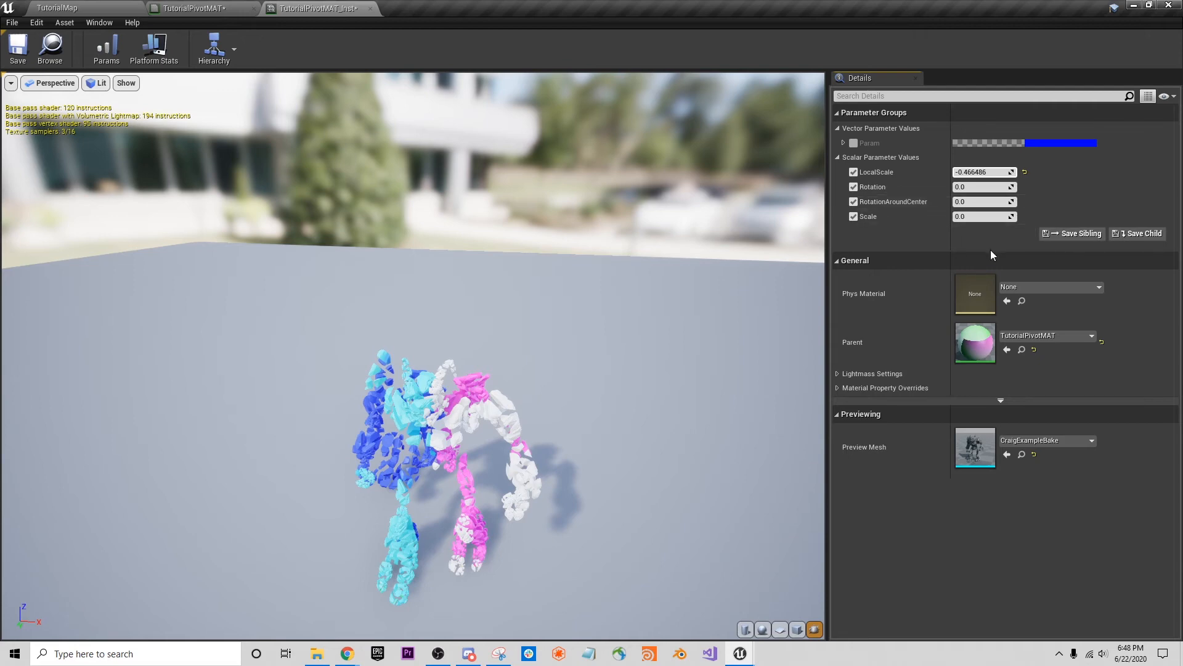
drag(969, 201, 1021, 187)
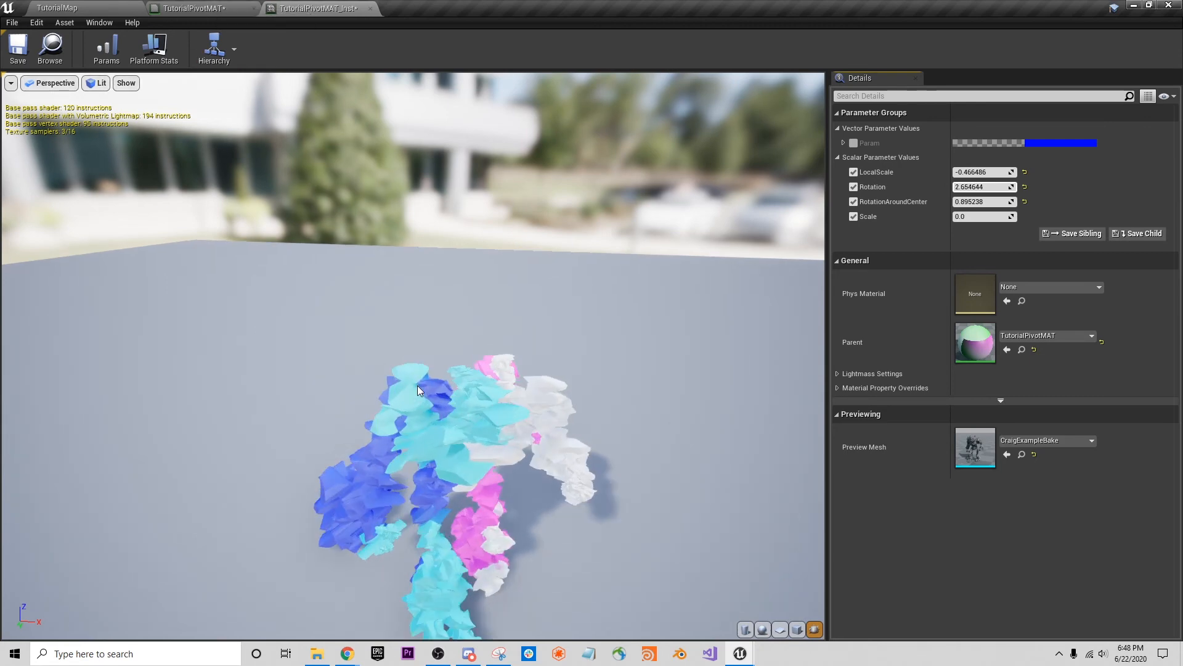
drag(982, 176, 1066, 176)
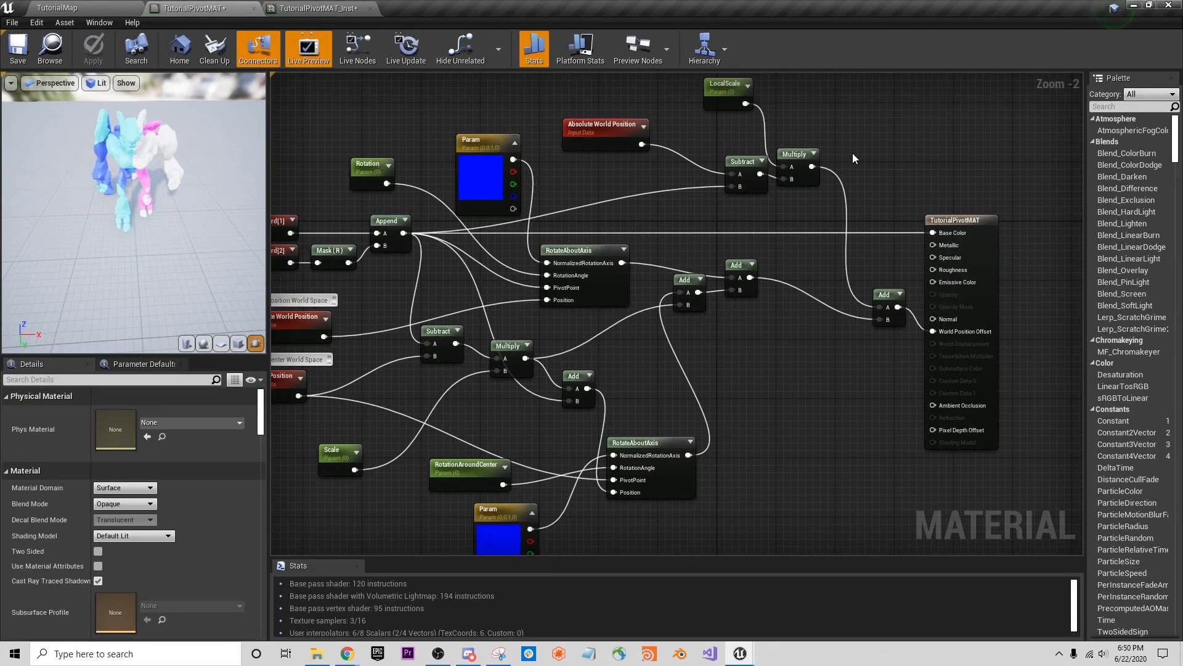
drag(813, 167, 837, 207)
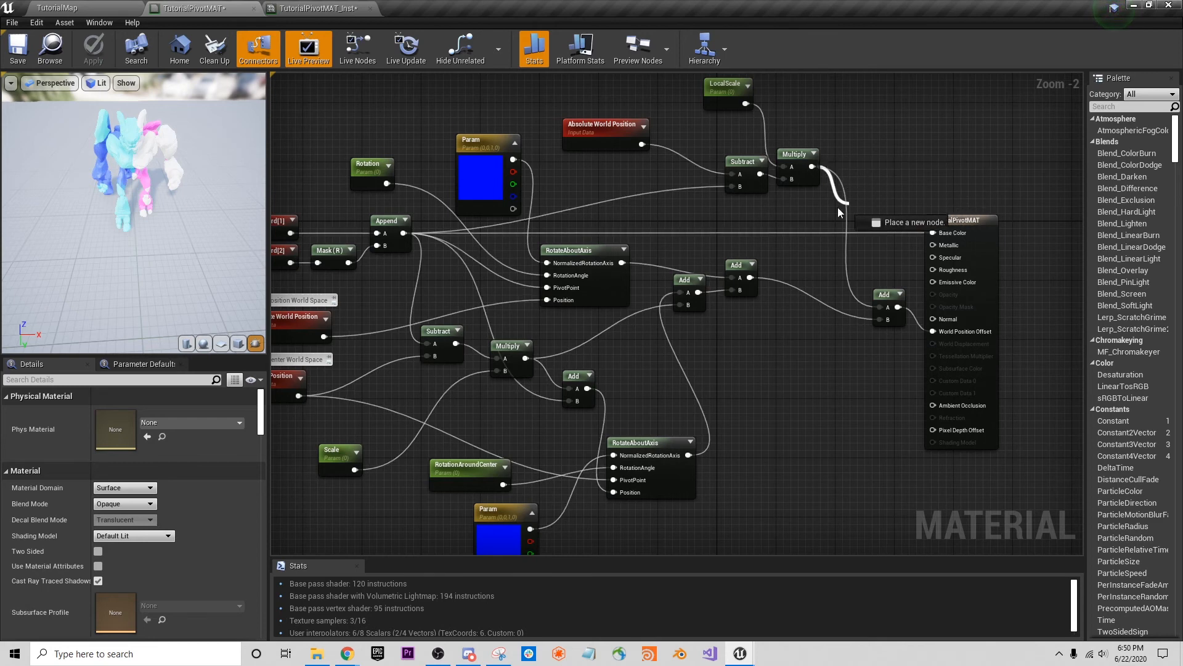
drag(719, 226, 723, 226)
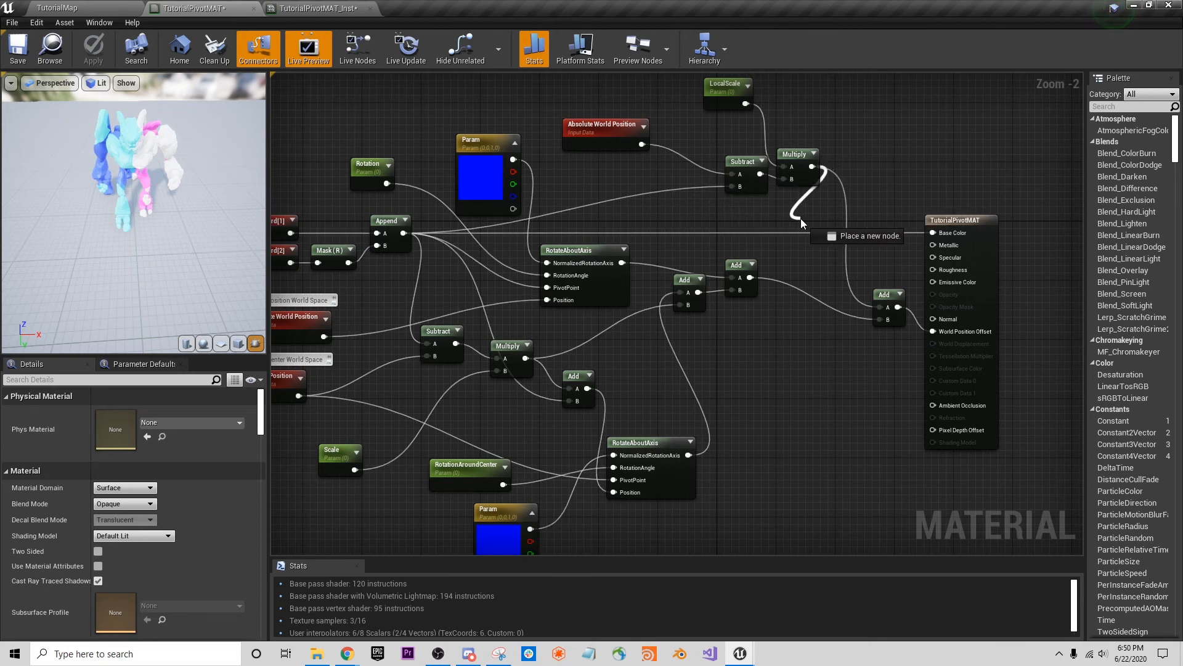
drag(800, 218, 713, 221)
click(612, 228)
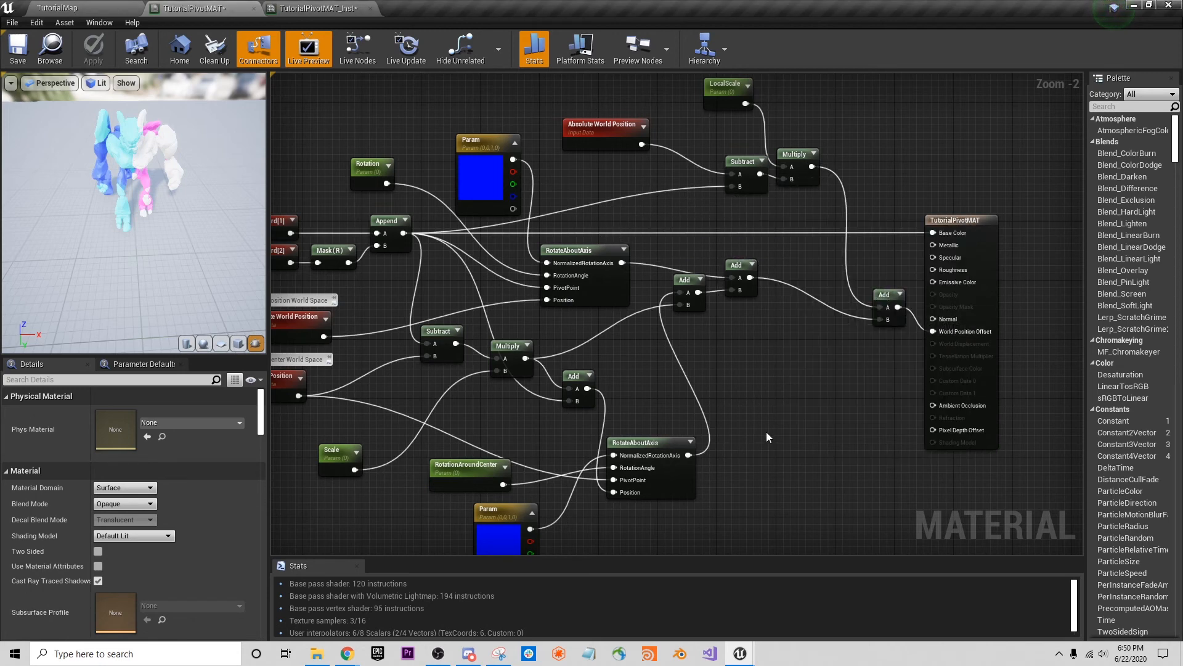
Sum the Vertex Position World Space node and the LocalScale Multiply with an Add node feeding the upper RotateAboutAxis Position, and apply the material.
right_drag(755, 466, 813, 464)
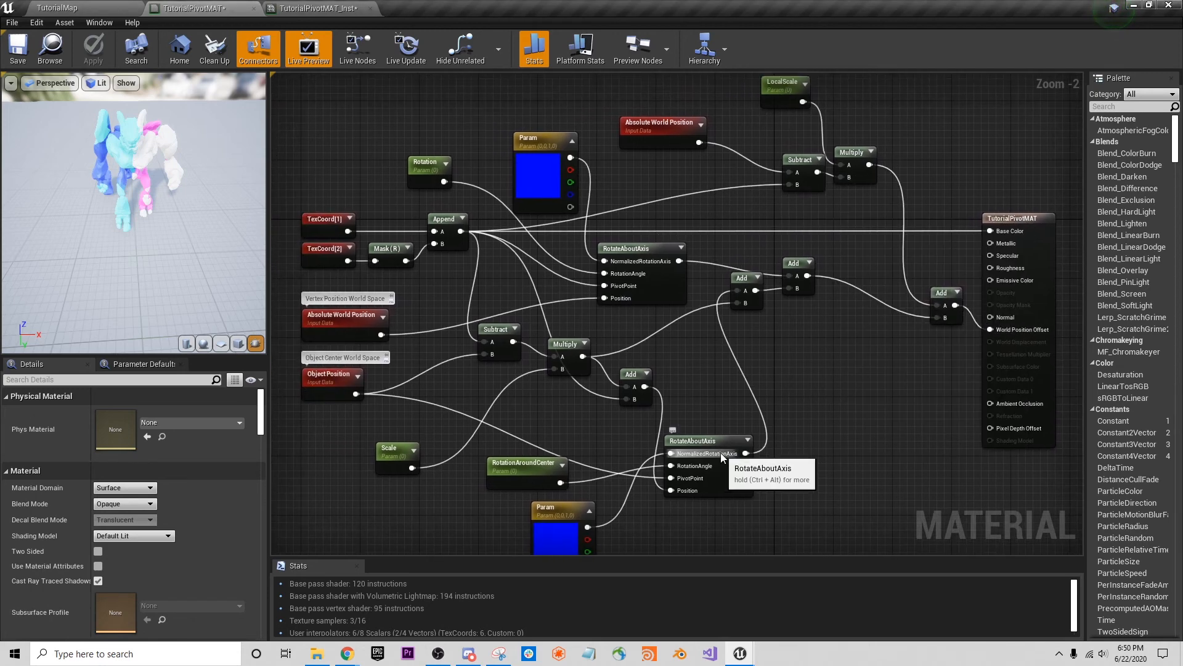
right_drag(763, 227, 709, 266)
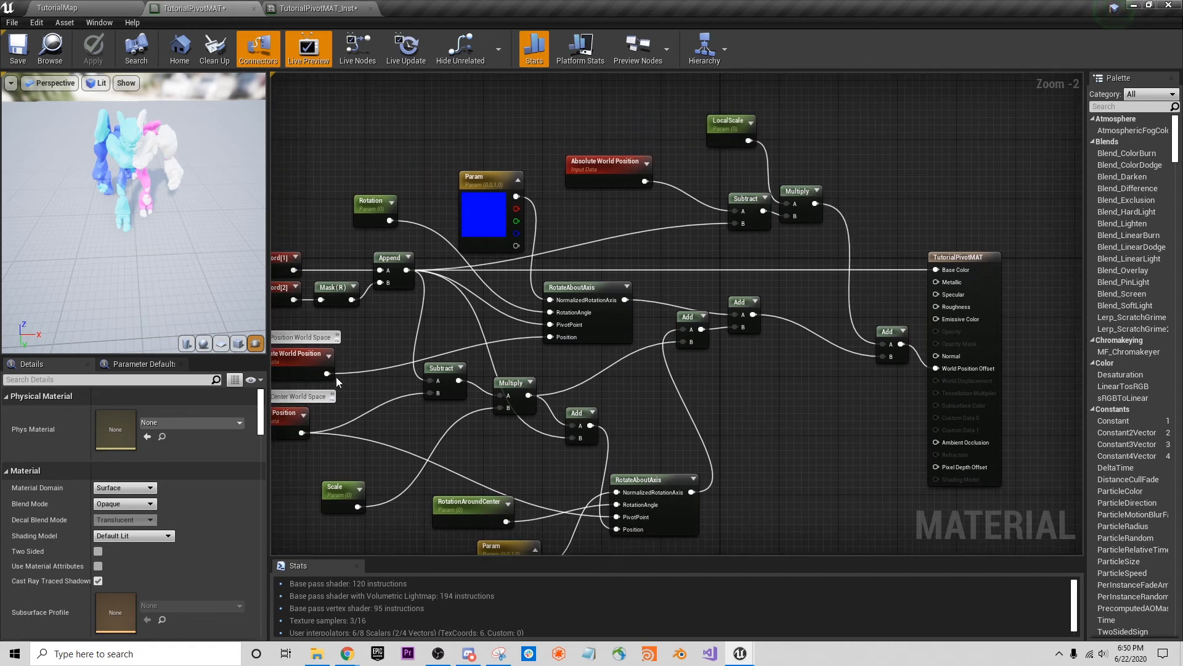
drag(327, 374, 674, 253)
text(add)
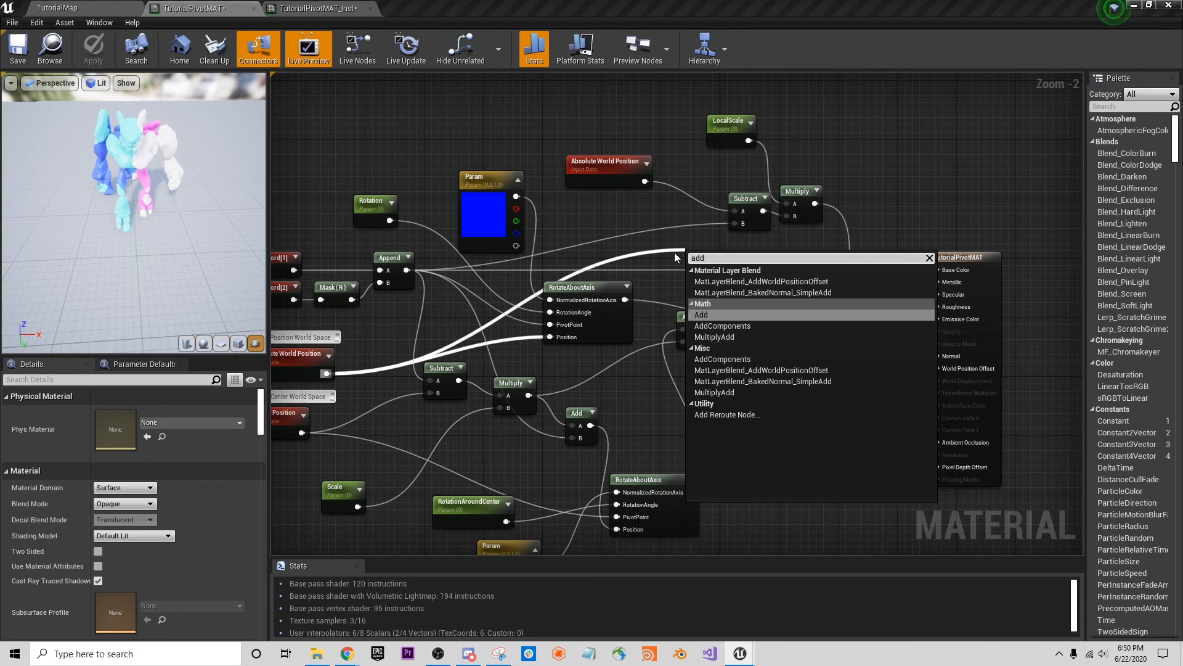
key(Return)
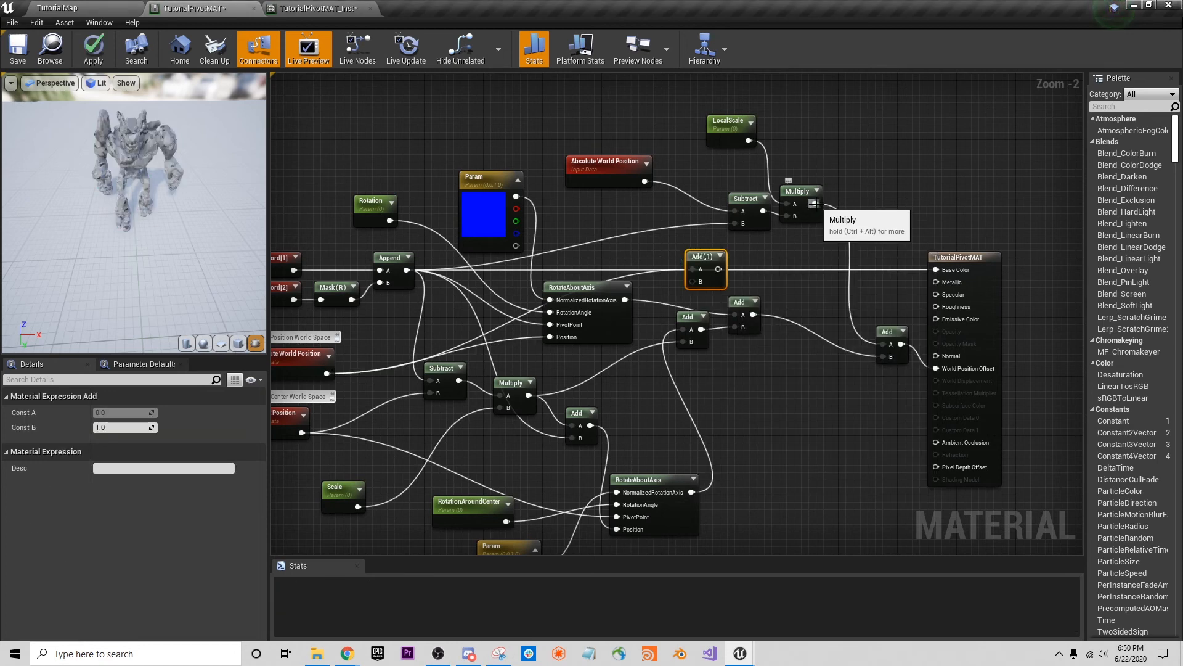
drag(814, 204, 551, 337)
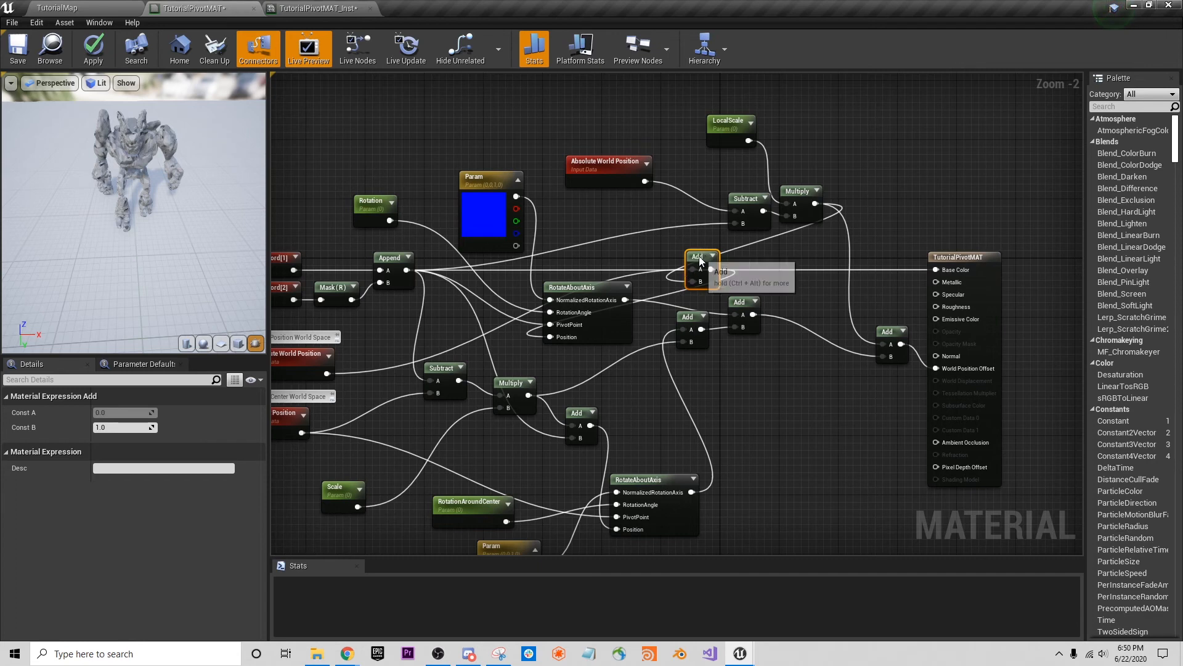
mouse_move(700, 262)
mouse_down()
mouse_move(801, 264)
mouse_move(882, 201)
mouse_move(795, 254)
mouse_move(705, 254)
mouse_up()
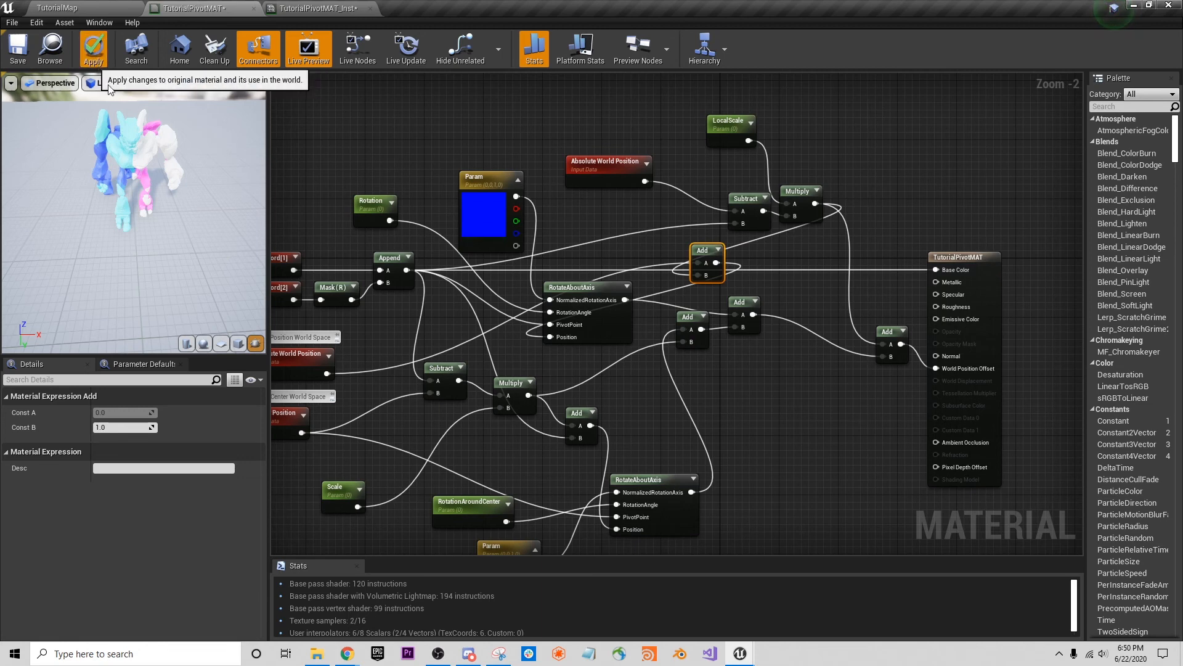
In TutorialPivotMAT_Inst, try LocalScale at -1.0, and bring LocalScale to about -0.62 and RotationAroundCenter to about 2.73.
click(327, 9)
mouse_move(981, 173)
mouse_down()
mouse_move(994, 175)
mouse_move(975, 174)
mouse_up()
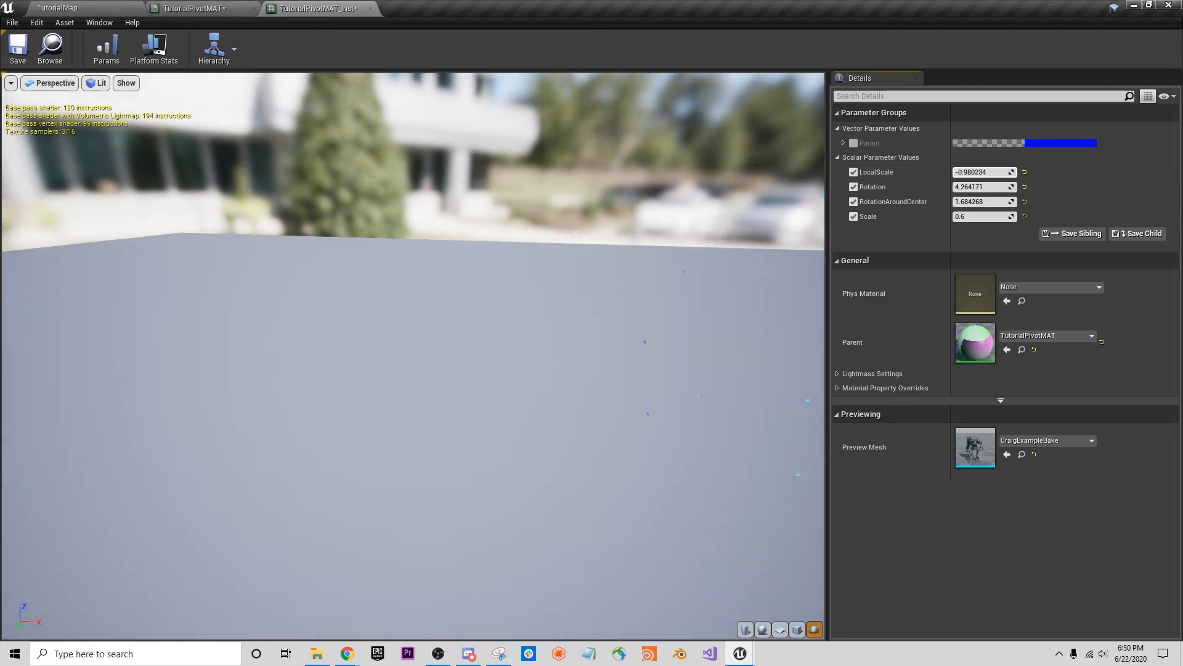
click(979, 173)
text(-1.0)
key(Return)
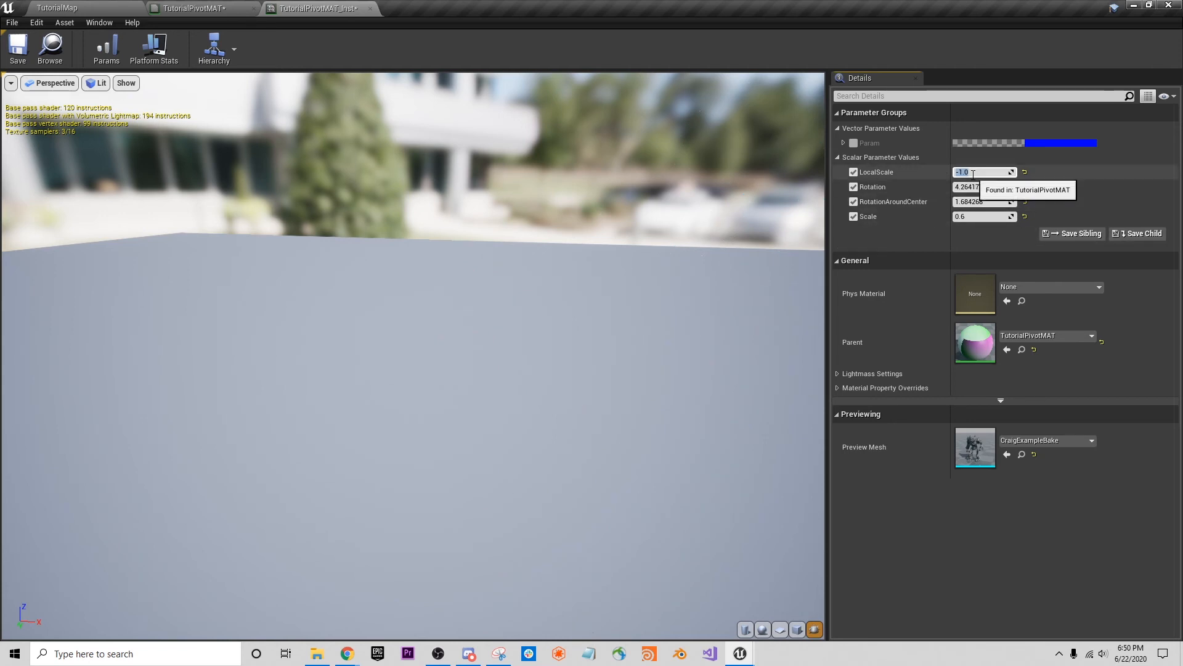
drag(983, 173, 958, 215)
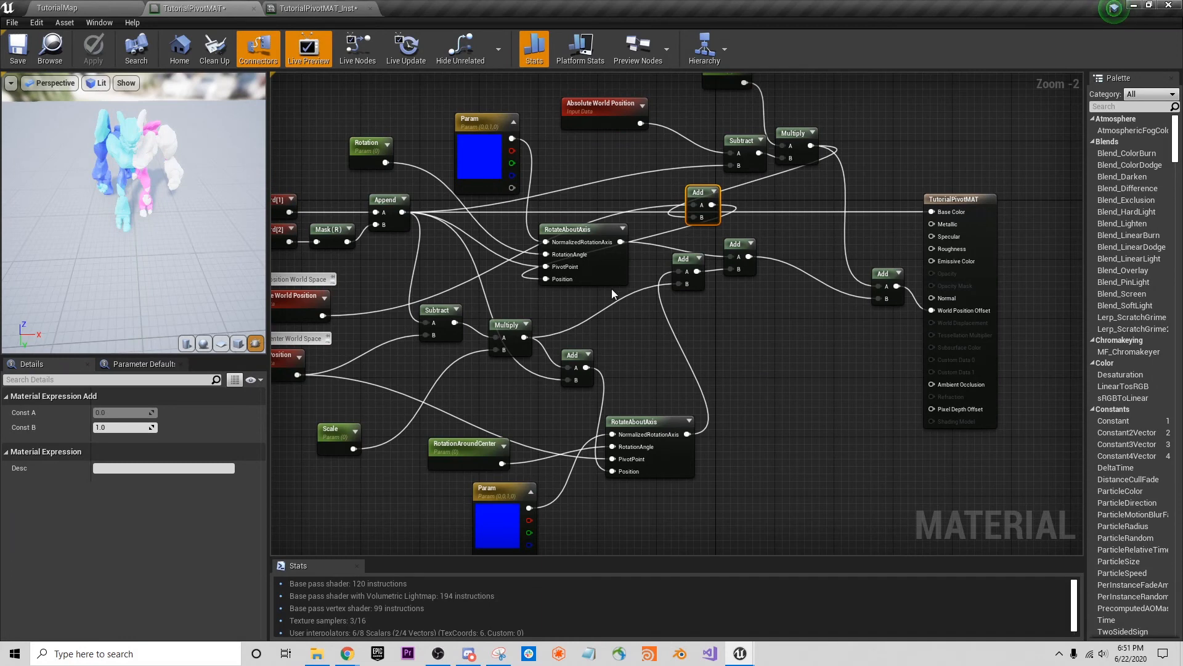
Adjust the instance's Scale to about -0.34 and Rotation to about 32.72, and inspect the separated pieces up close.
click(318, 8)
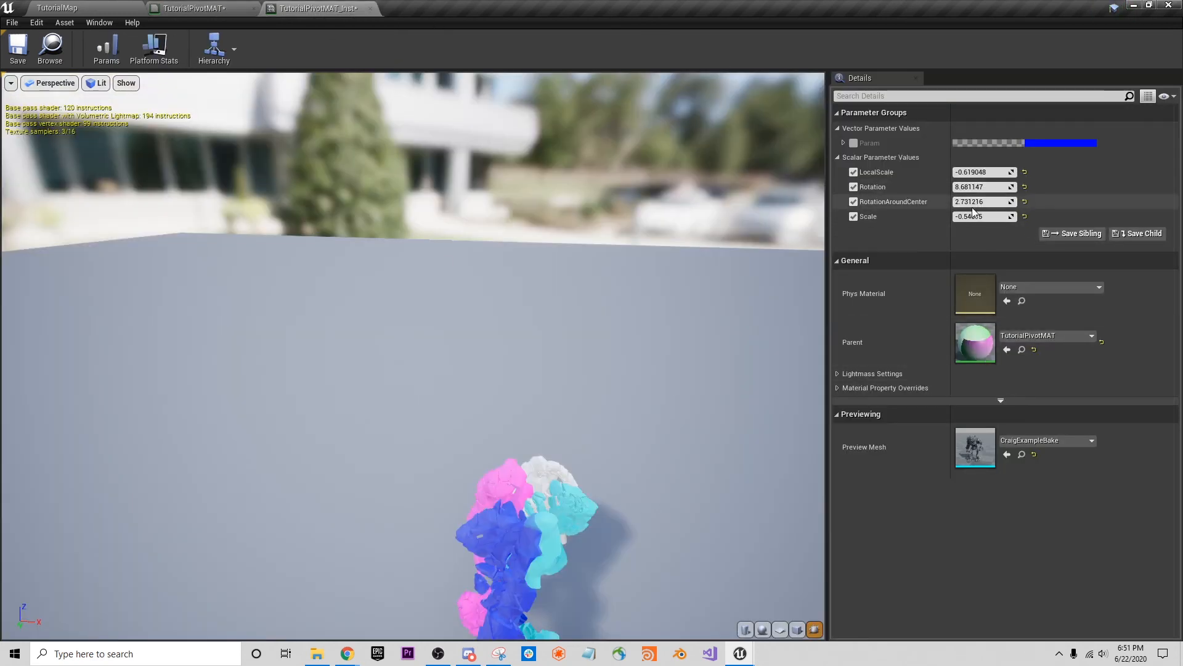
drag(976, 217, 1032, 190)
right_drag(500, 469, 493, 425)
middle_drag(502, 465, 502, 382)
scroll(457, 416, up, 8)
scroll(461, 404, down, 5)
scroll(461, 398, up, 5)
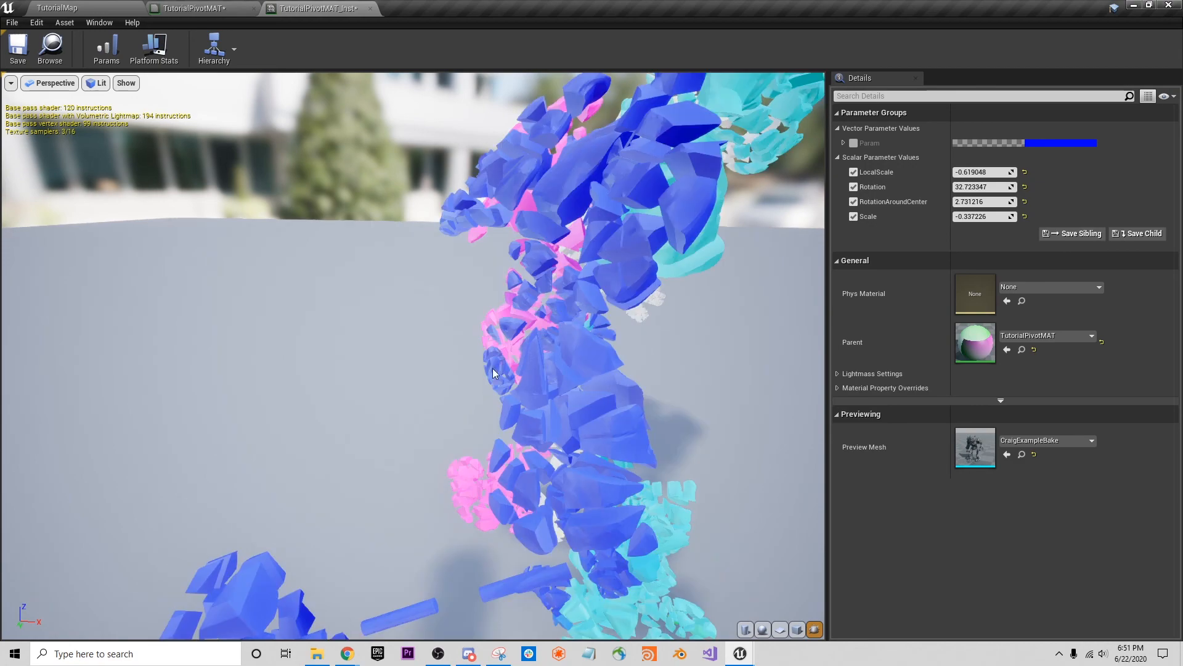
drag(492, 368, 607, 394)
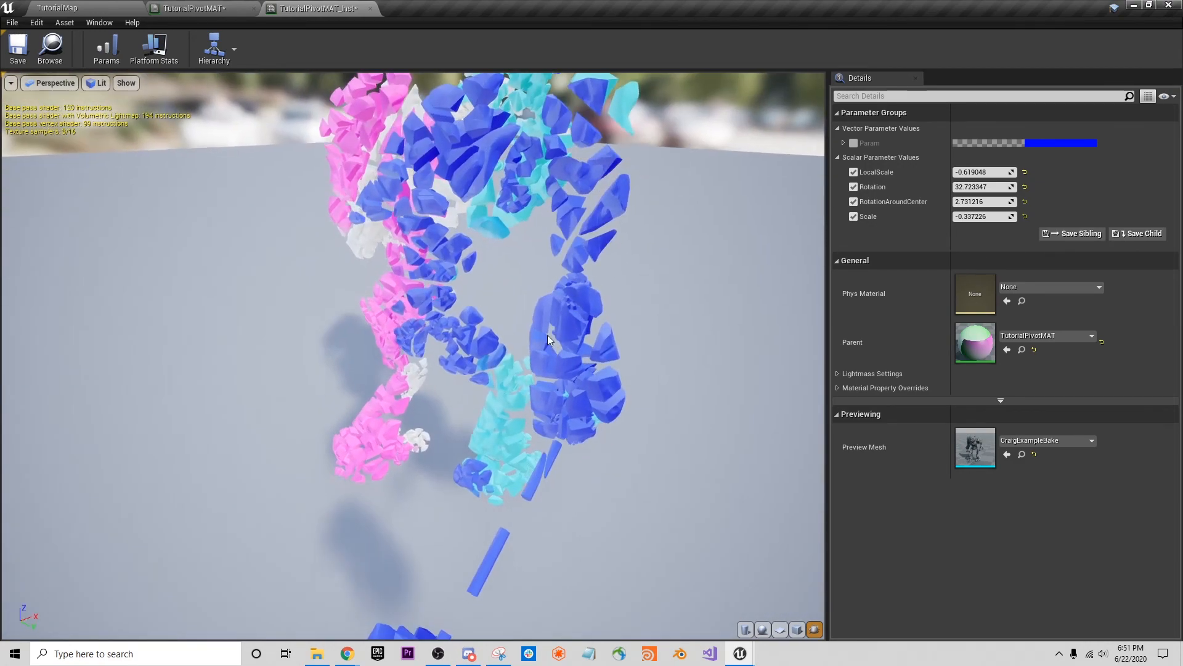
Spin the pieces further with Rotation, reset it to its default, and bring it to about 0.85.
drag(979, 187, 1020, 187)
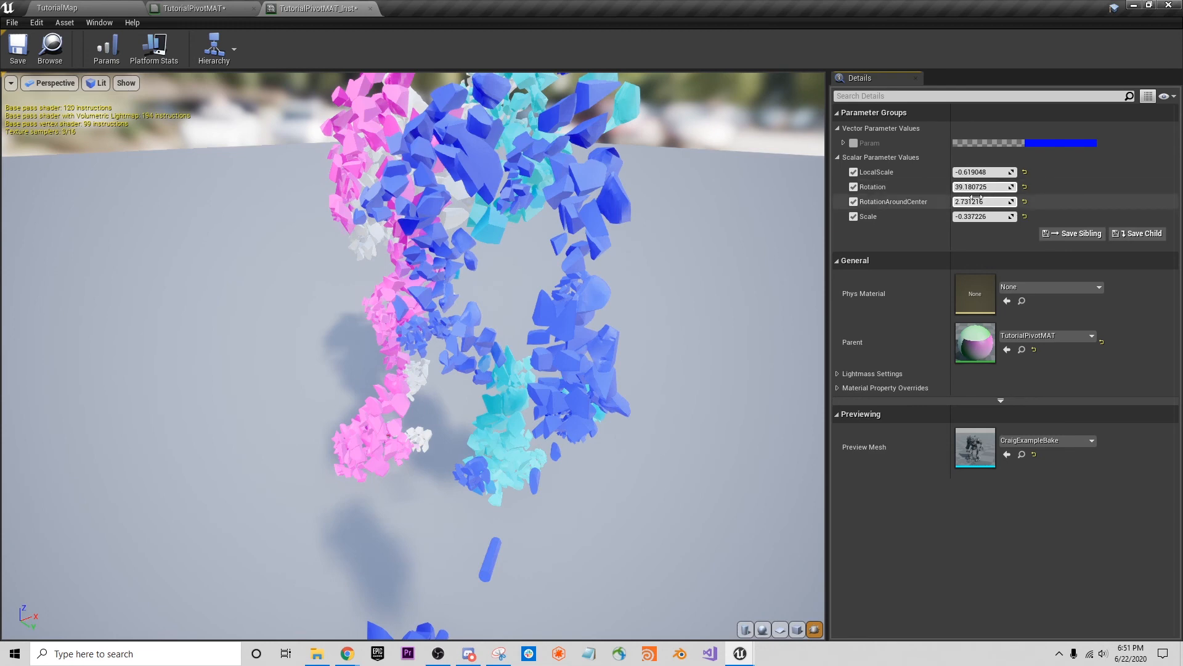
click(1024, 187)
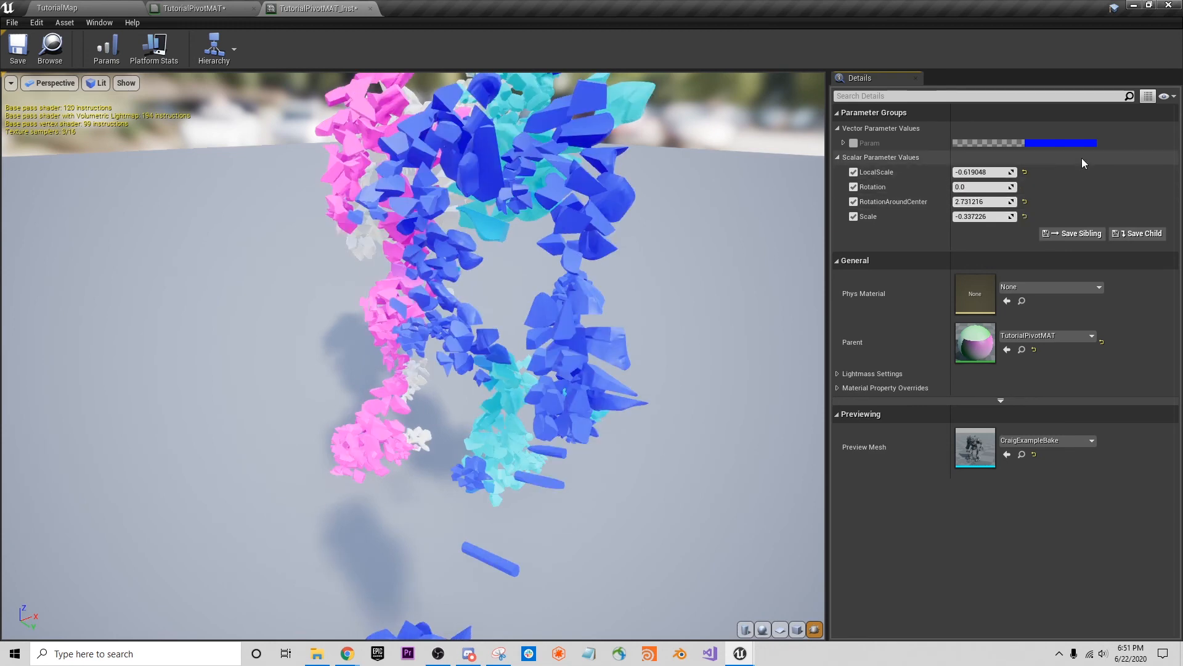
mouse_move(976, 184)
mouse_down()
mouse_move(1033, 183)
mouse_move(974, 185)
mouse_up()
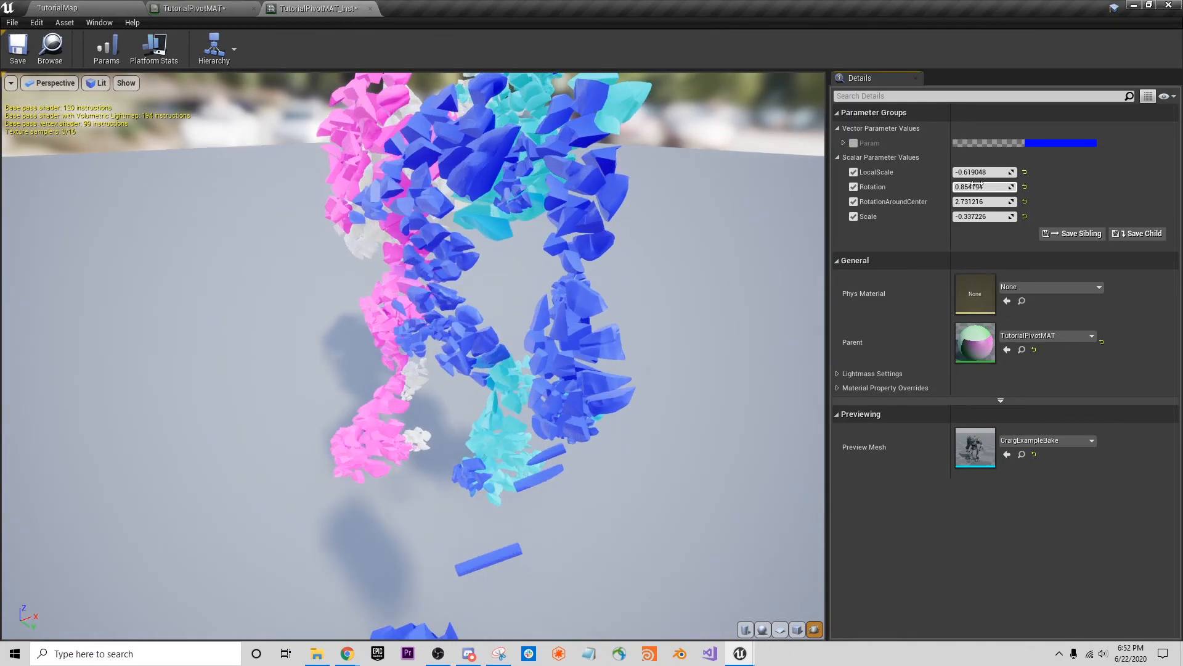
Add a FixRotateAboutAxisNormals node to the TutorialPivotMAT graph, below the material output node.
click(205, 10)
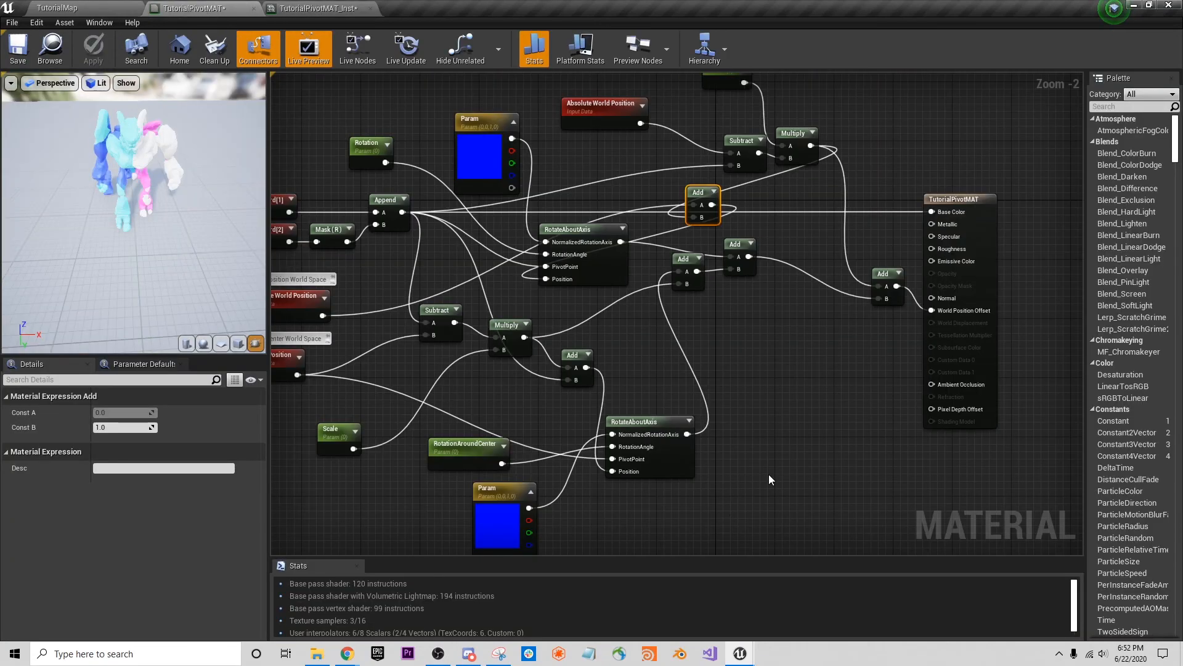
right_click(768, 475)
text(rotate)
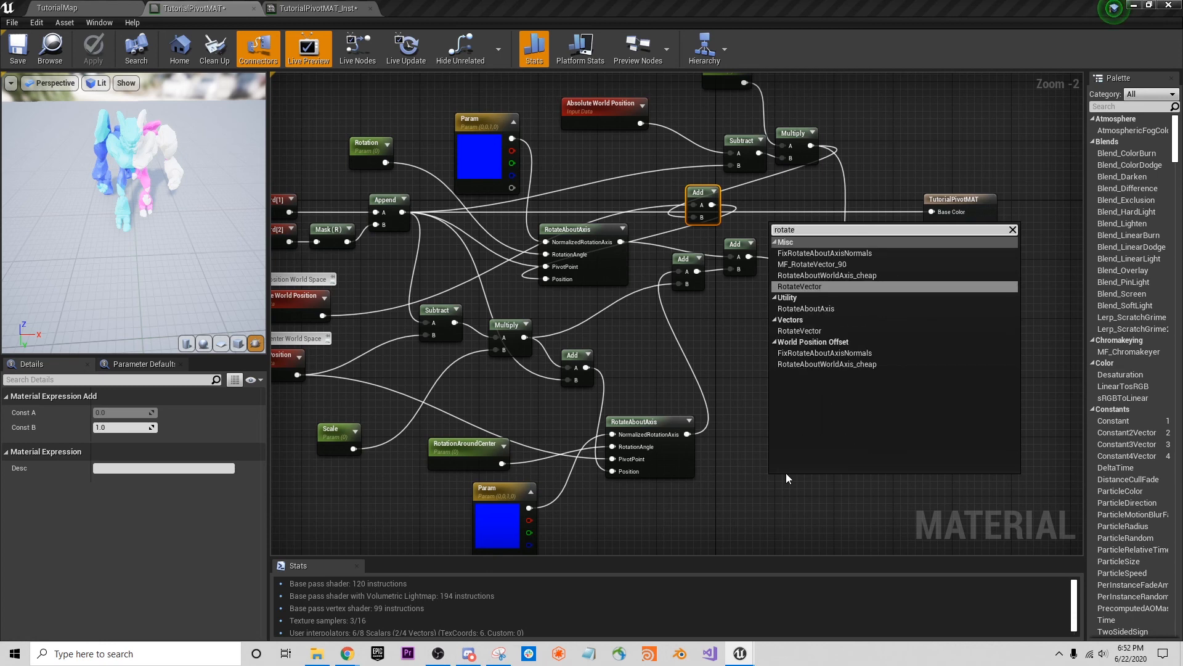
click(827, 253)
right_drag(846, 456, 724, 430)
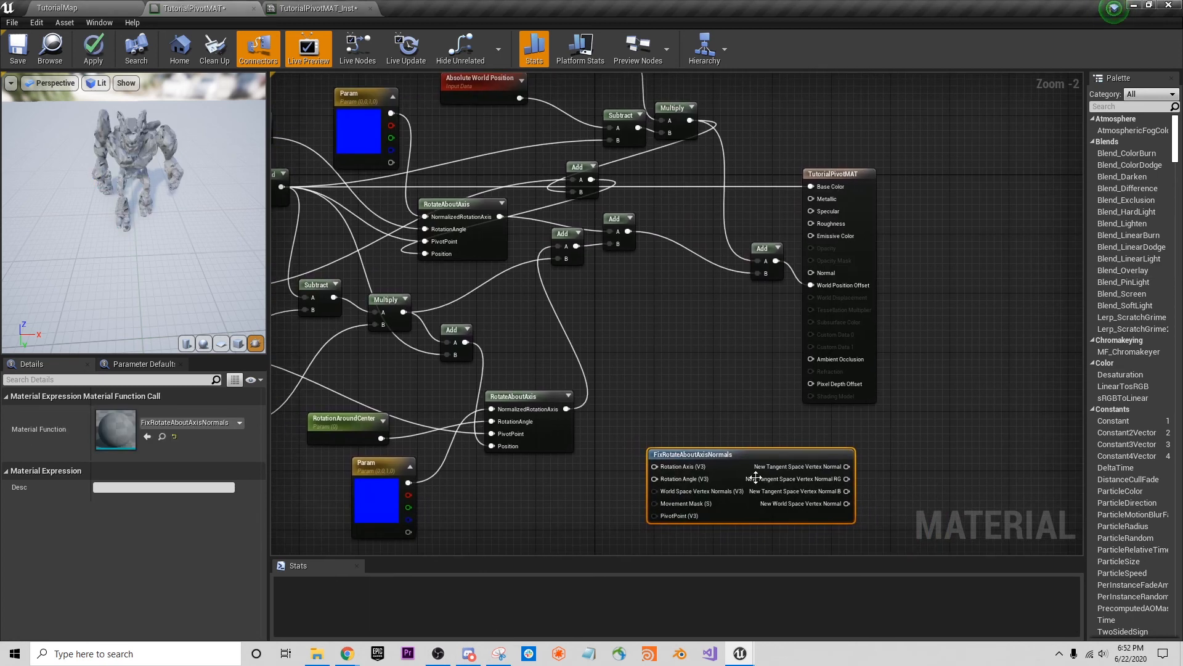
drag(755, 478, 741, 463)
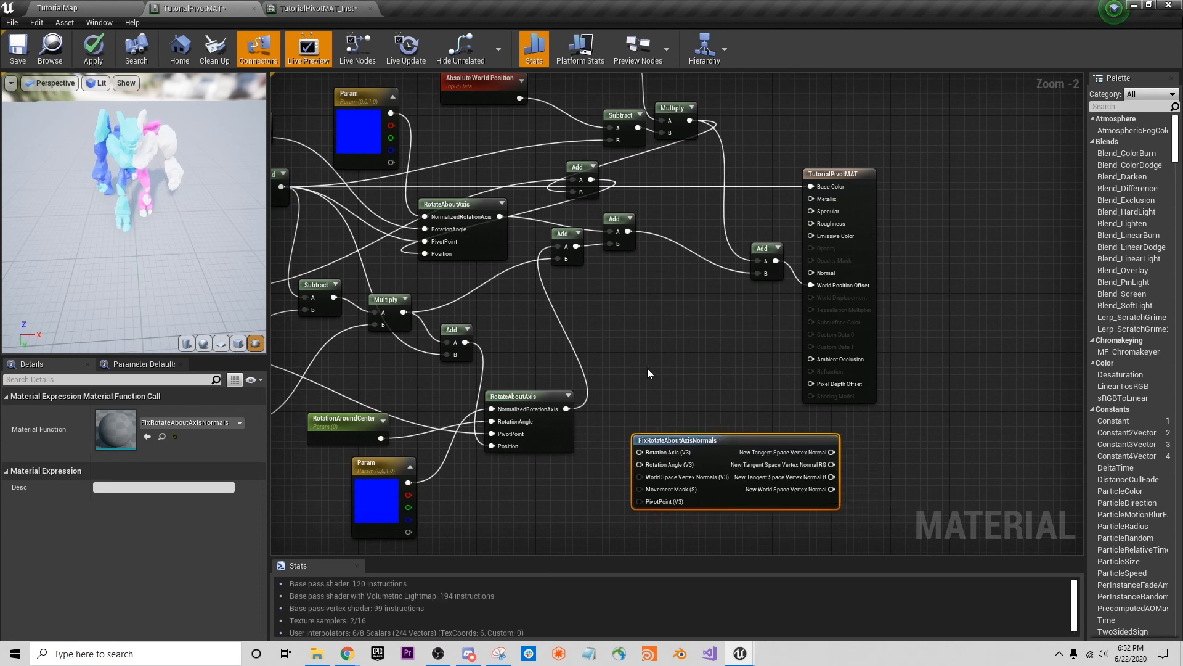
scroll(647, 369, down, 1)
right_drag(641, 371, 726, 344)
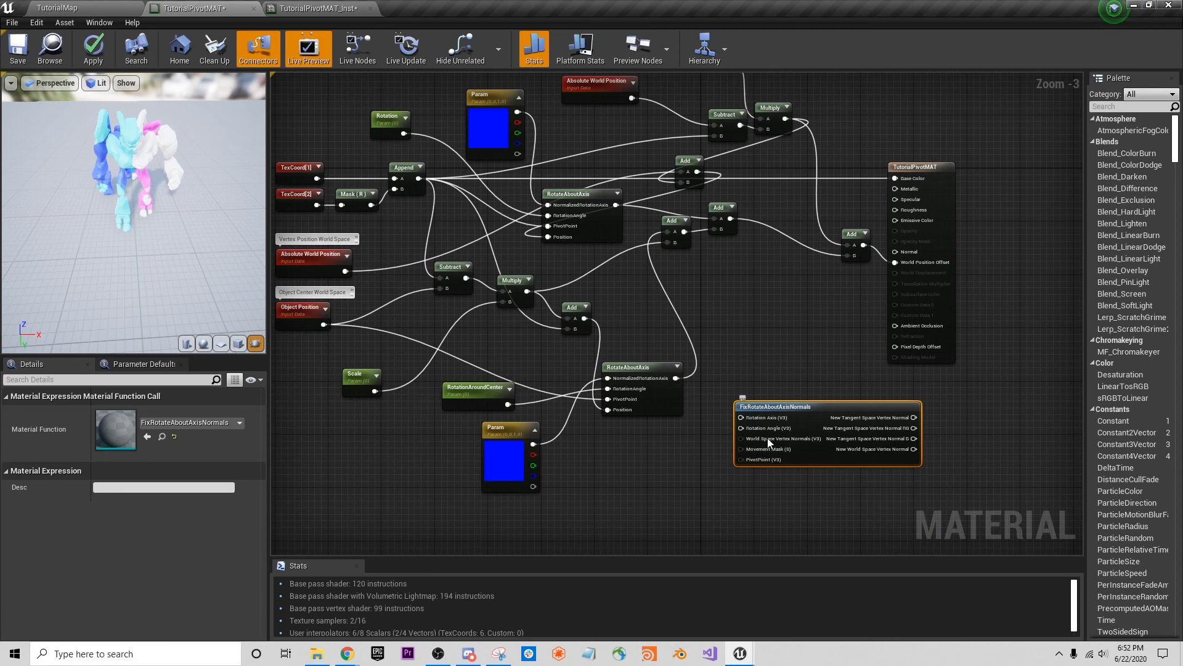
Wire the upper Param and Rotation into FixRotateAboutAxisNormals as axis and angle, connect New Tangent Space Vertex Normal to Normal, and apply the material.
drag(533, 444, 760, 432)
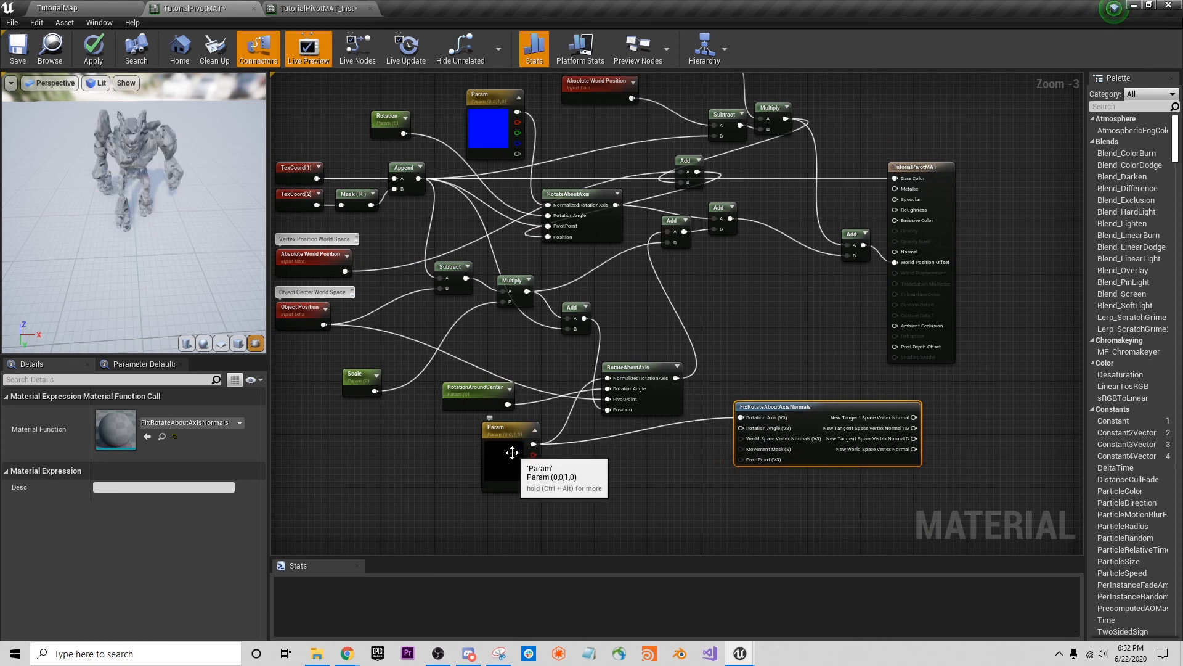
drag(518, 111, 668, 220)
right_drag(536, 264, 534, 180)
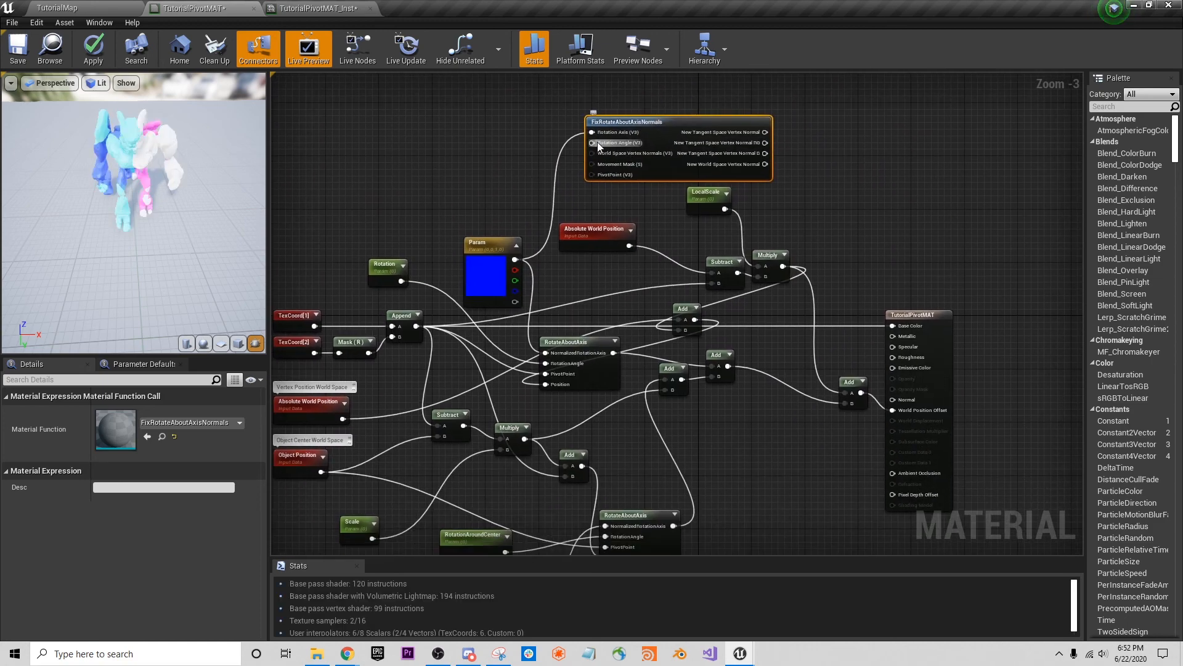
drag(401, 281, 593, 142)
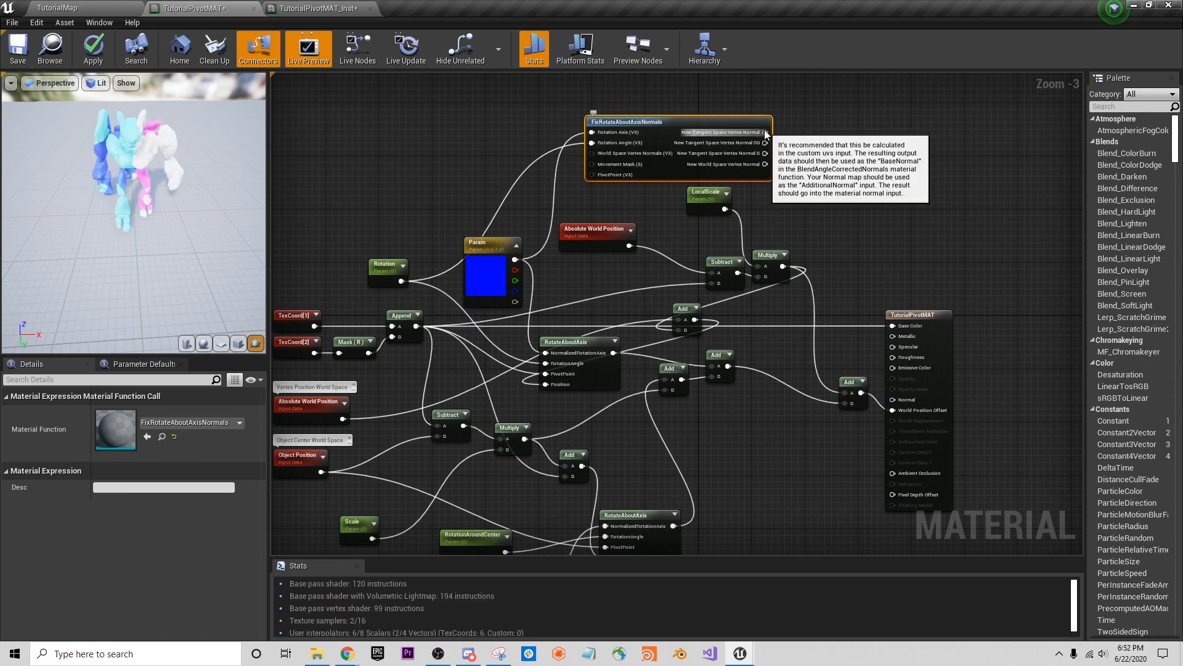
drag(765, 132, 905, 402)
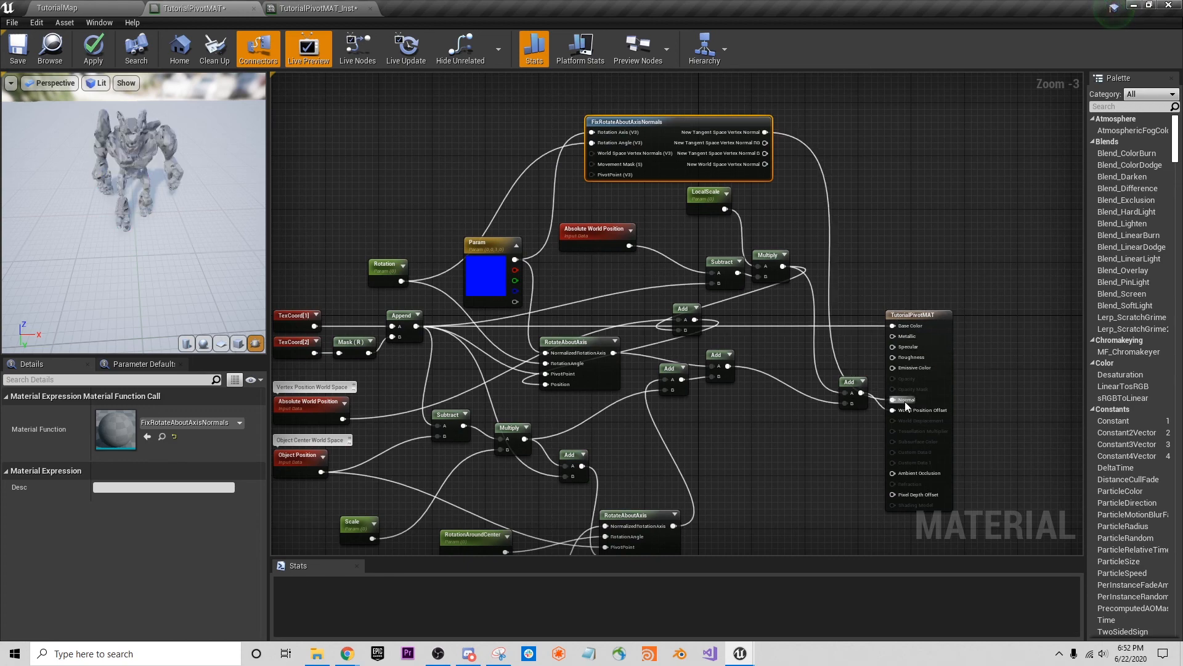
click(93, 49)
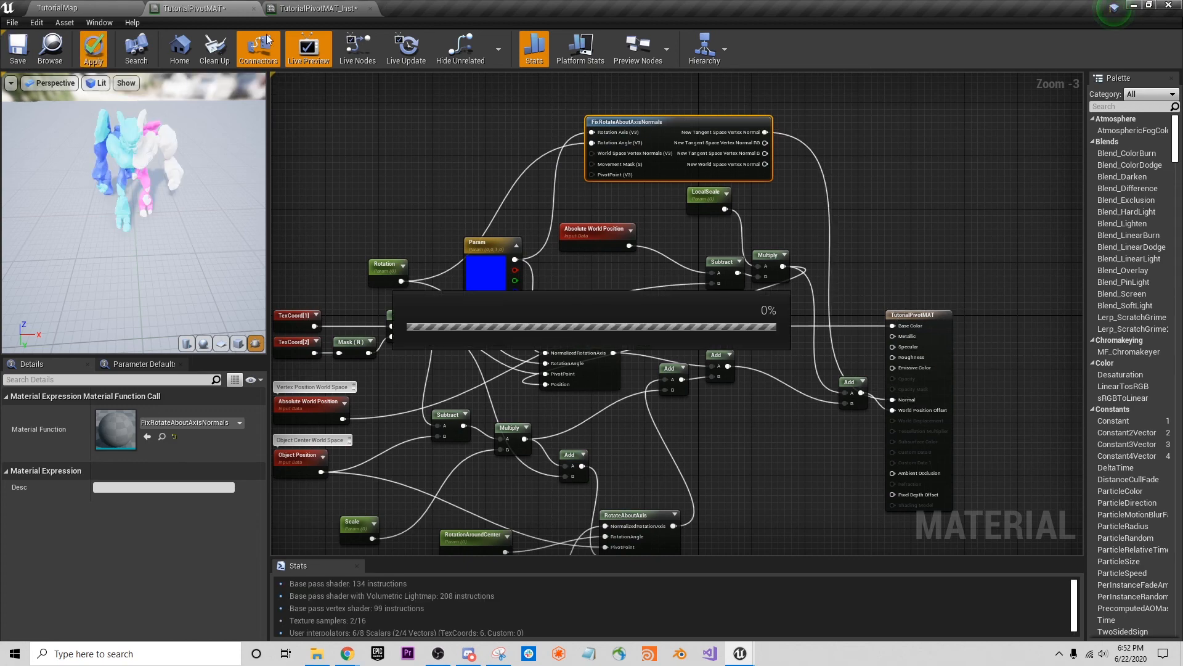
Vary the instance's Rotation to test the normal correction, and switch to the TutorialMap level.
click(321, 9)
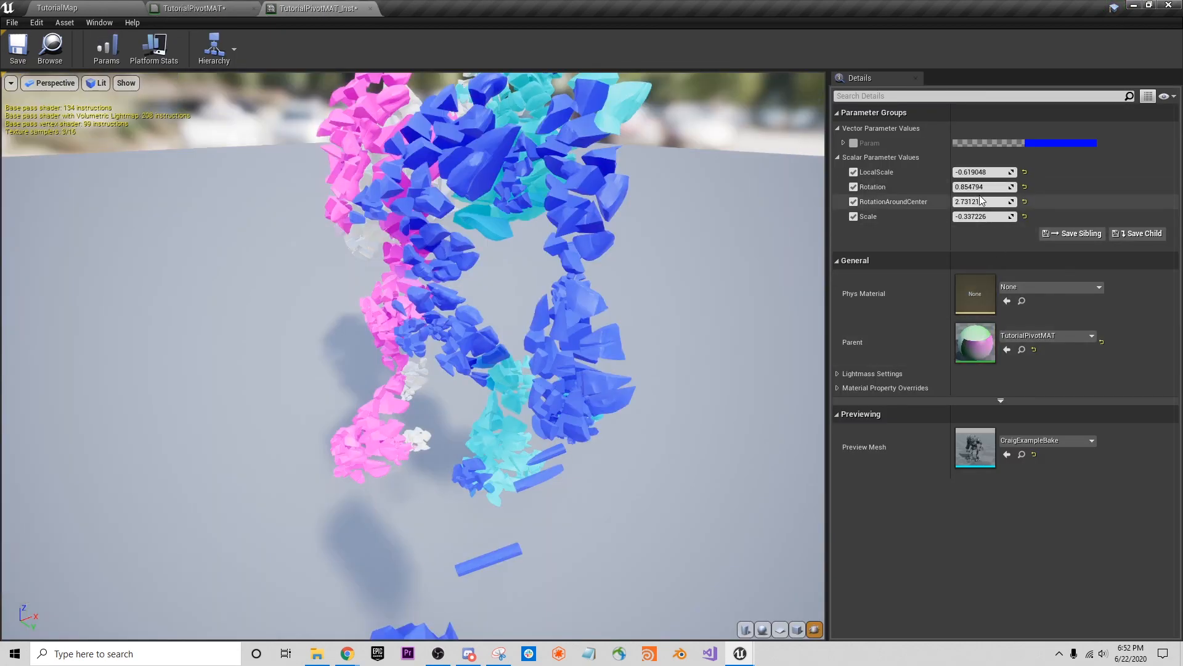
drag(983, 186, 1020, 186)
click(89, 10)
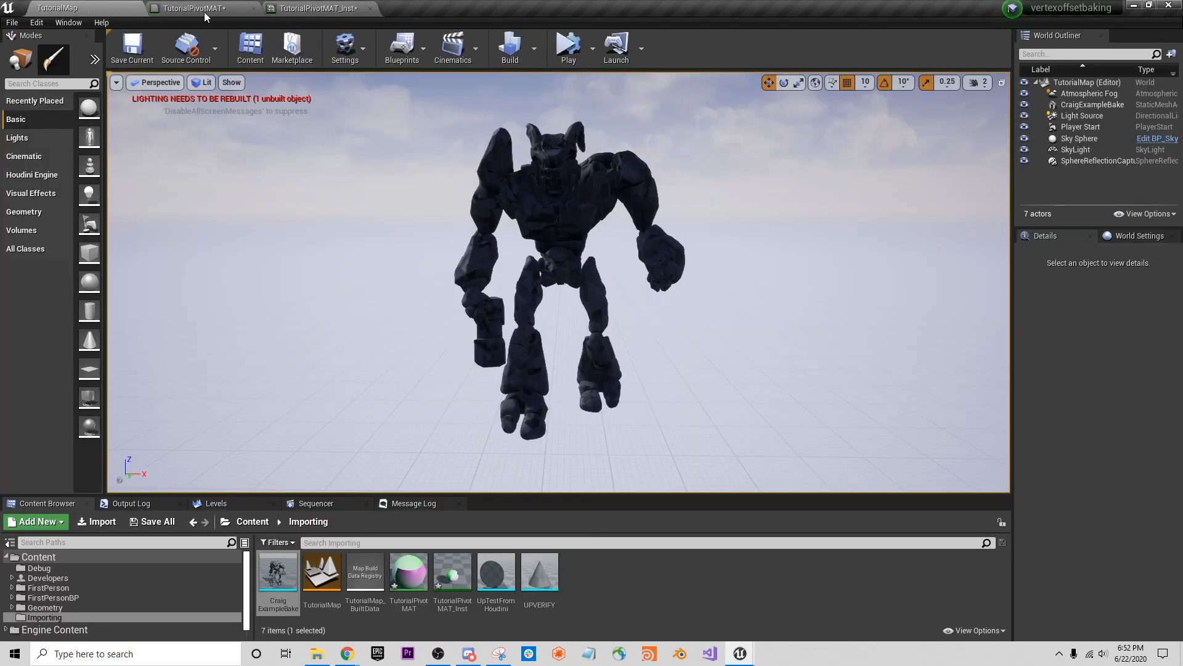
Add a Time node to the TutorialPivotMAT graph, in the empty area above the TexCoord nodes.
click(203, 10)
mouse_move(435, 174)
right_down()
mouse_move(510, 145)
mouse_move(445, 157)
right_up()
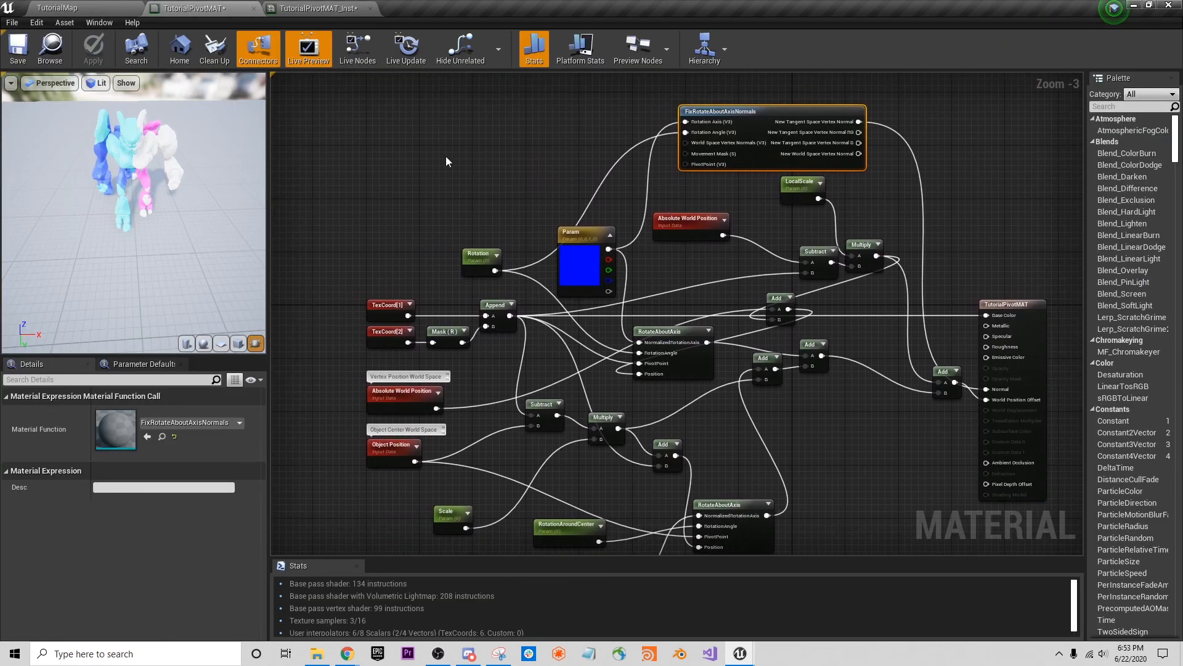
right_click(435, 154)
text(time)
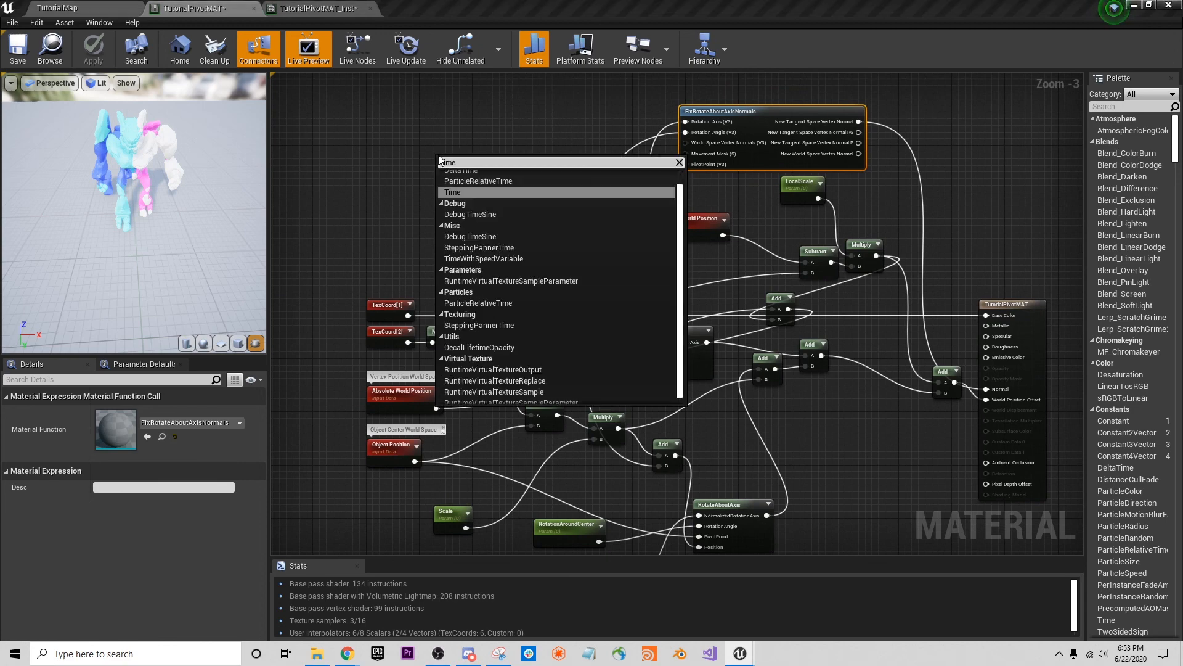
key(Return)
drag(445, 159, 370, 158)
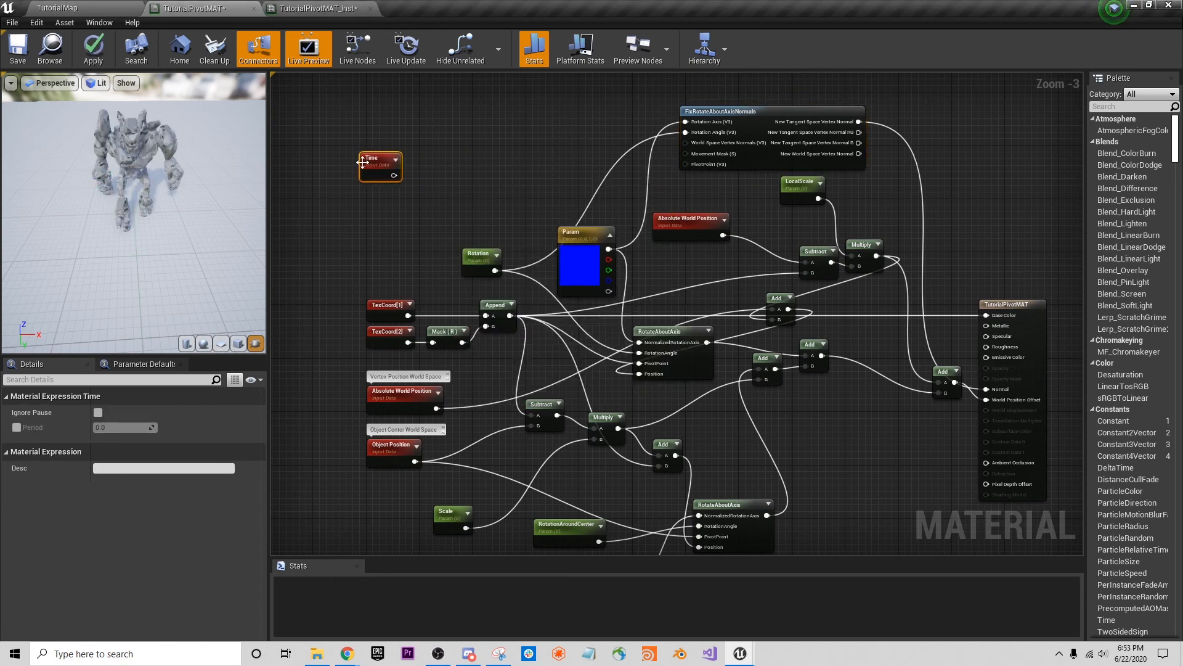